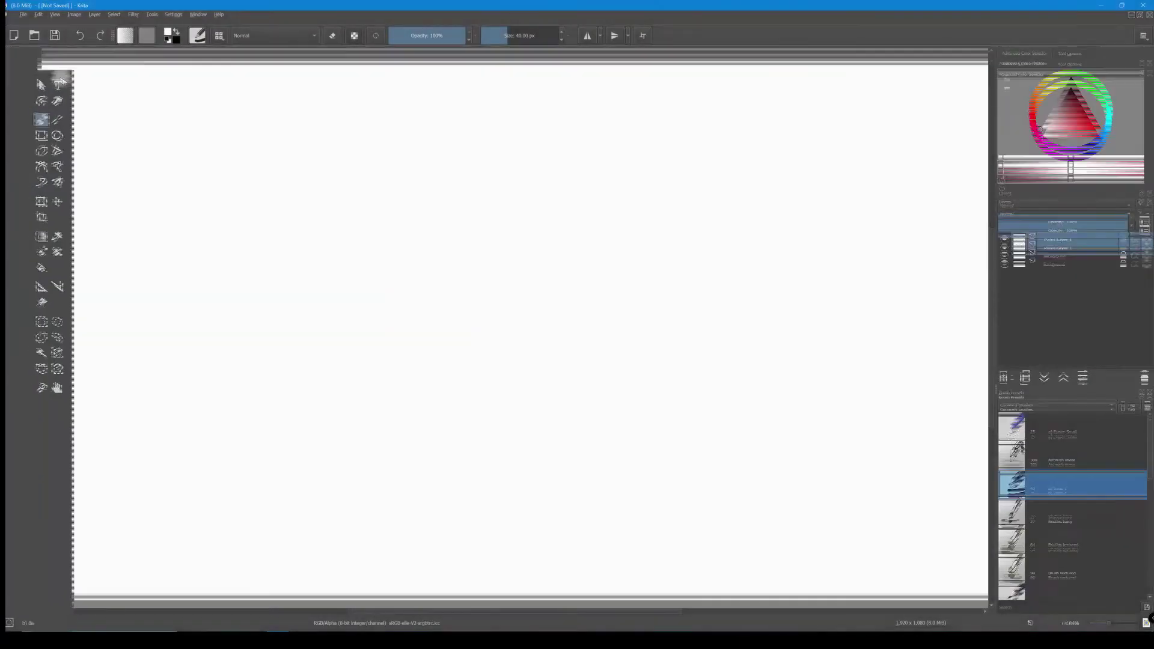
- Drag the toolbox off the window edge to float it, then shrink it to two rows of tools
drag(60, 78, 475, 54)
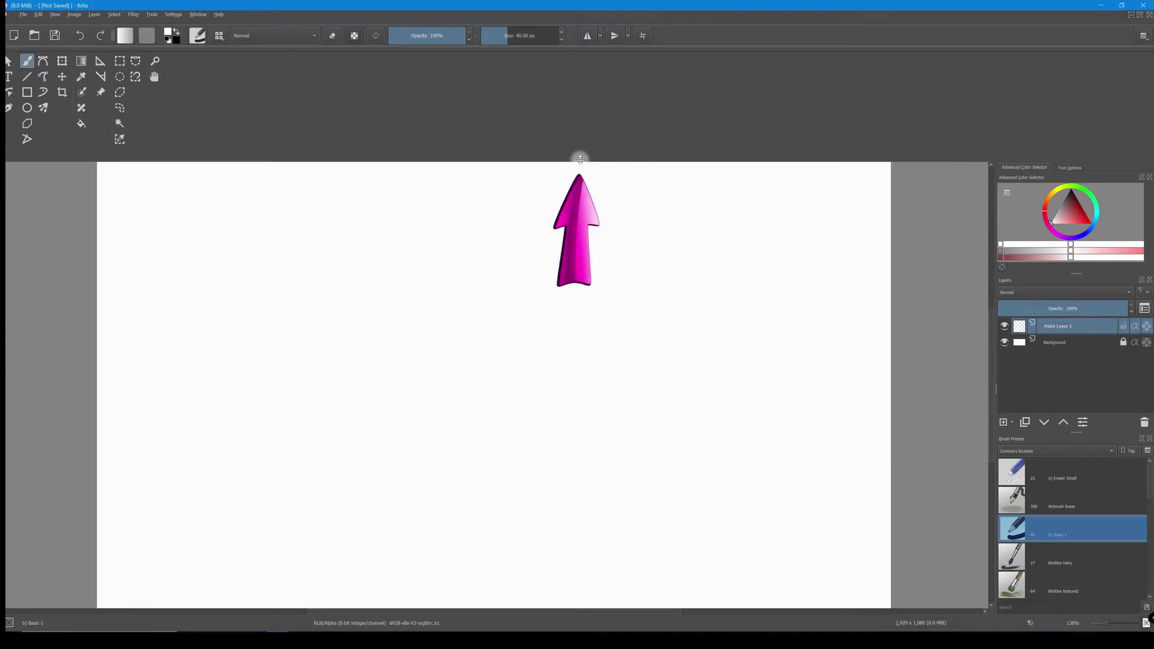
drag(581, 159, 577, 78)
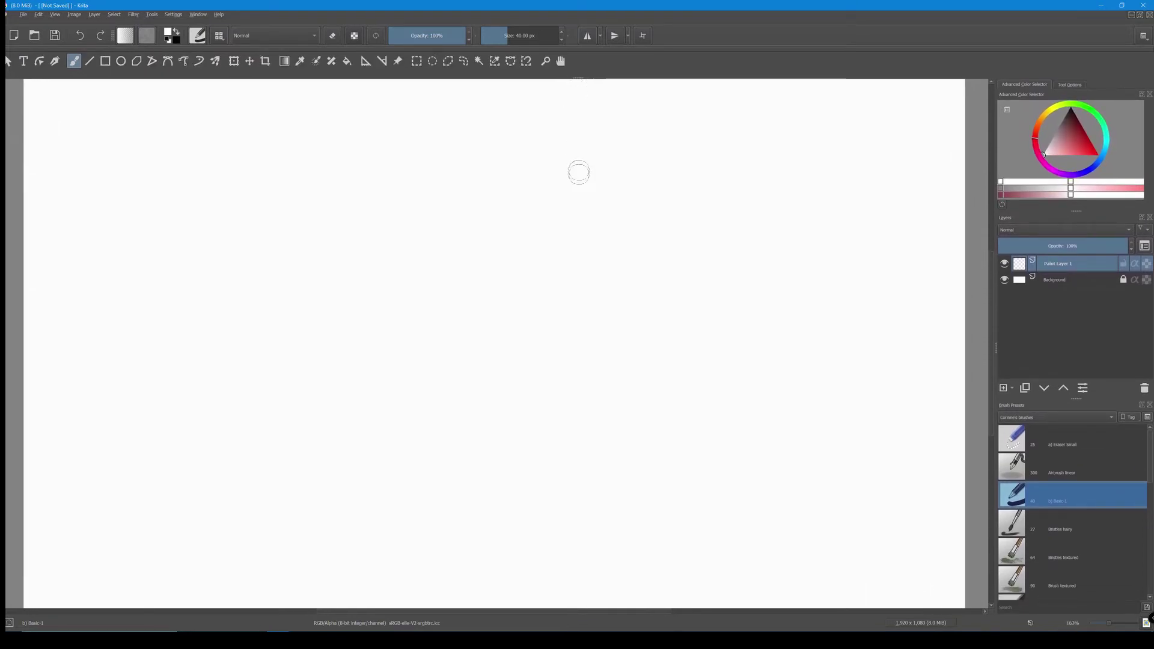
- Detach Tool Options from the colour selector tabs, dock it on the left and widen it
click(1064, 84)
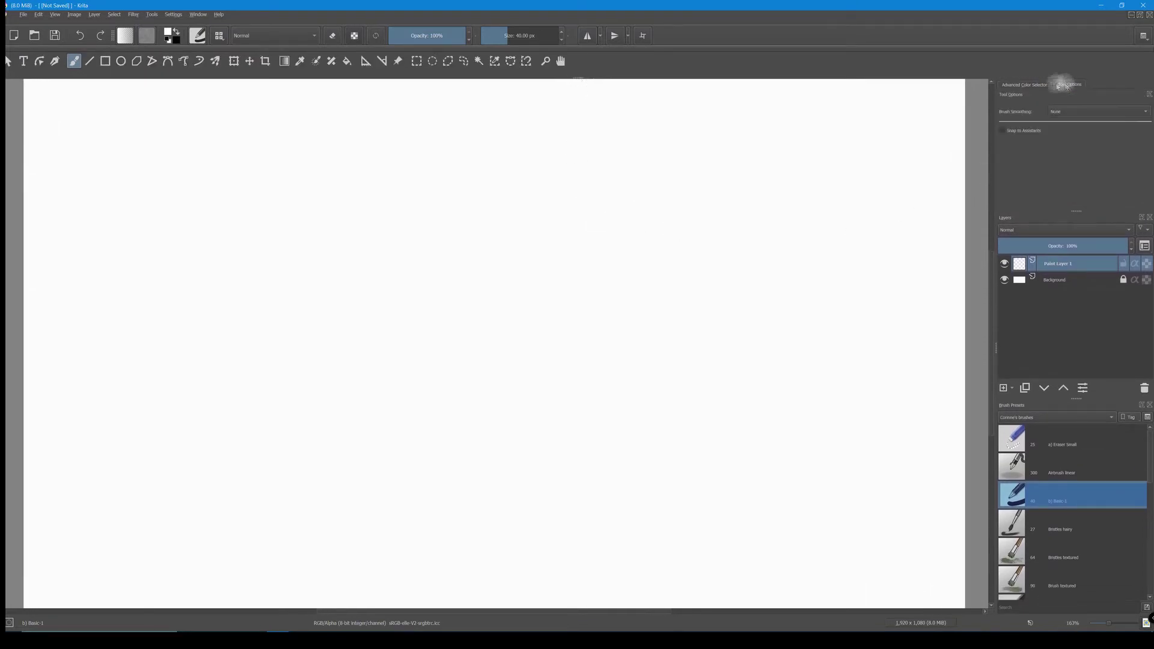
click(1149, 94)
mouse_move(1081, 84)
mouse_down()
mouse_move(765, 112)
mouse_move(33, 113)
mouse_move(31, 98)
mouse_up()
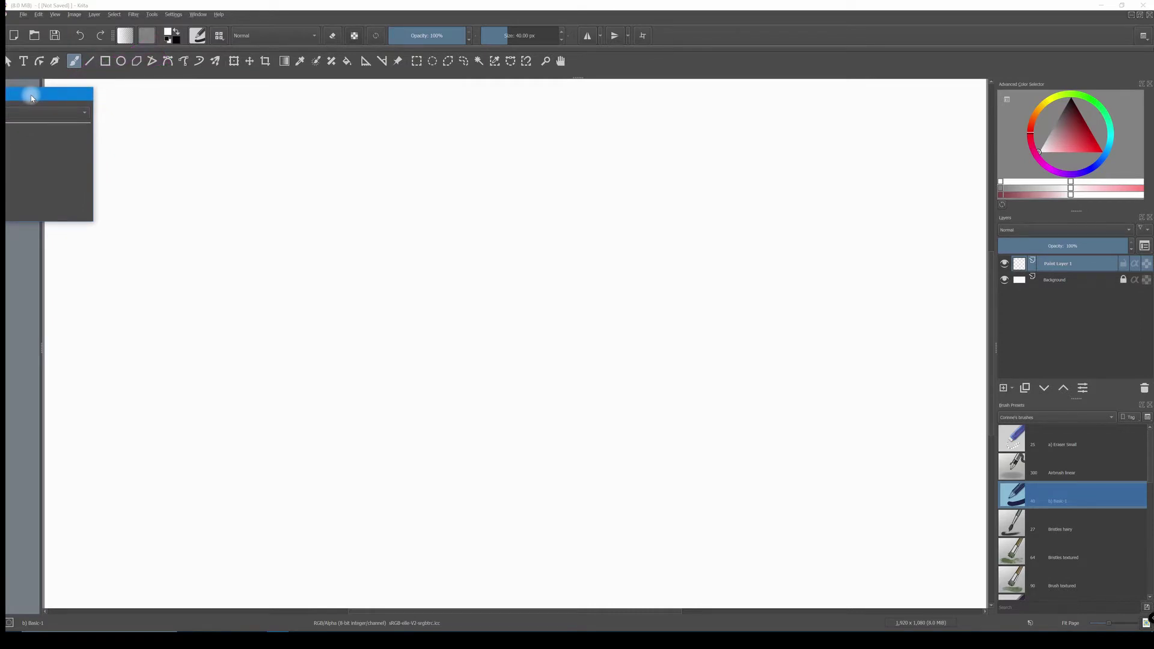
drag(31, 98, 29, 95)
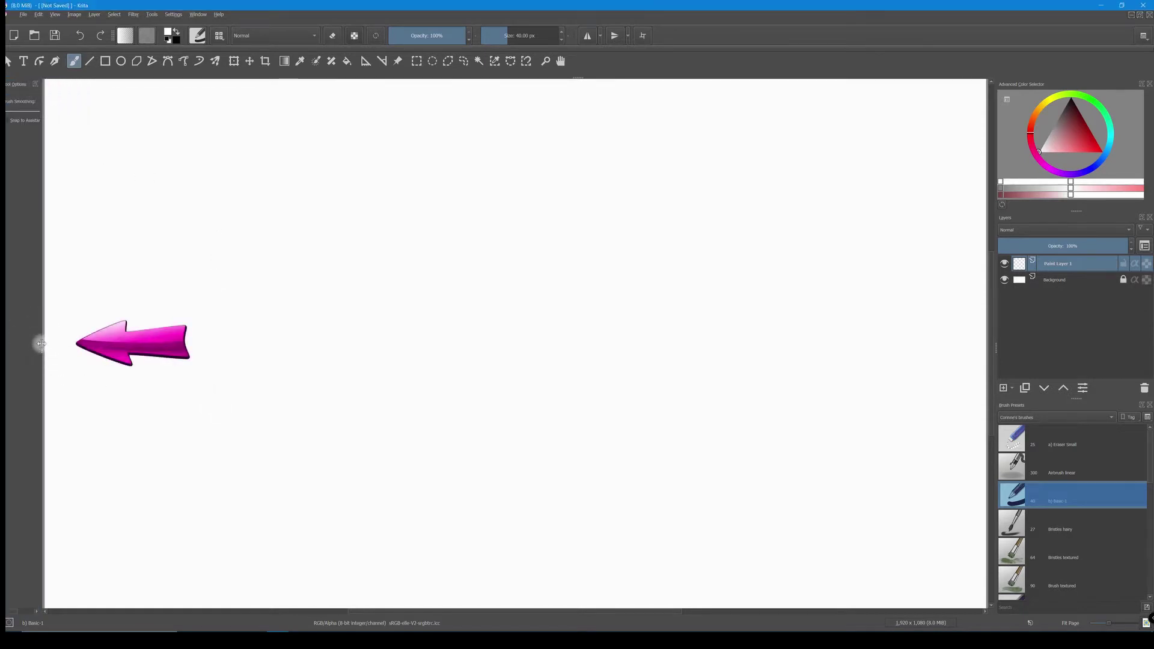
drag(41, 344, 149, 311)
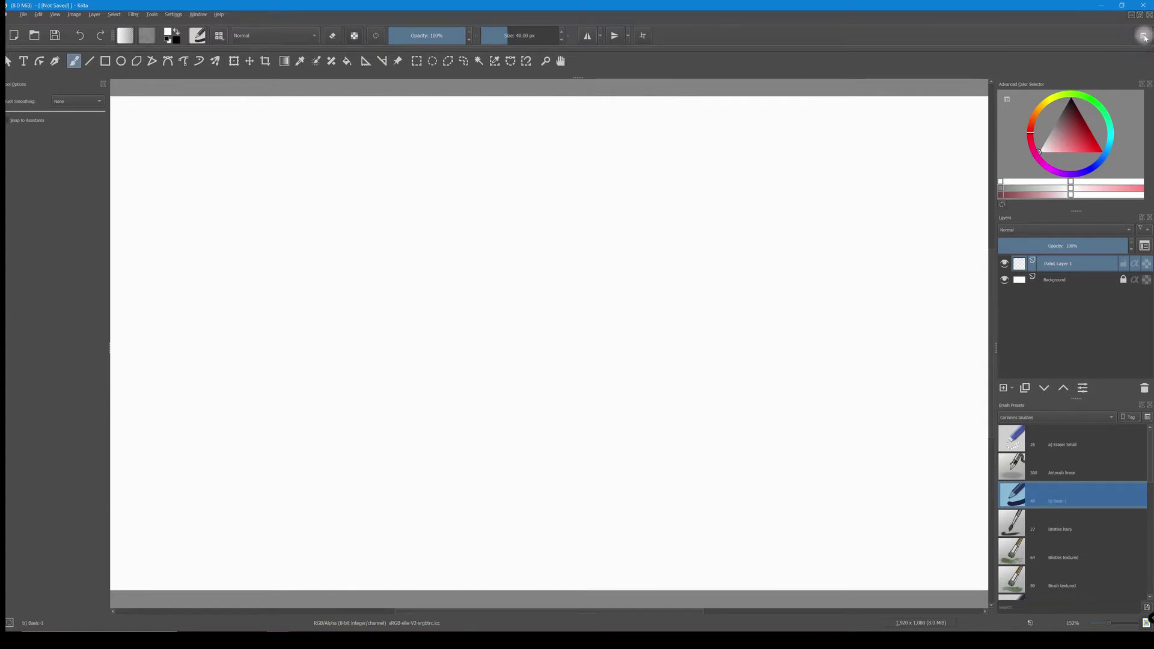
- Save the current docker layout as a new workspace called 'My favorite'
click(1144, 38)
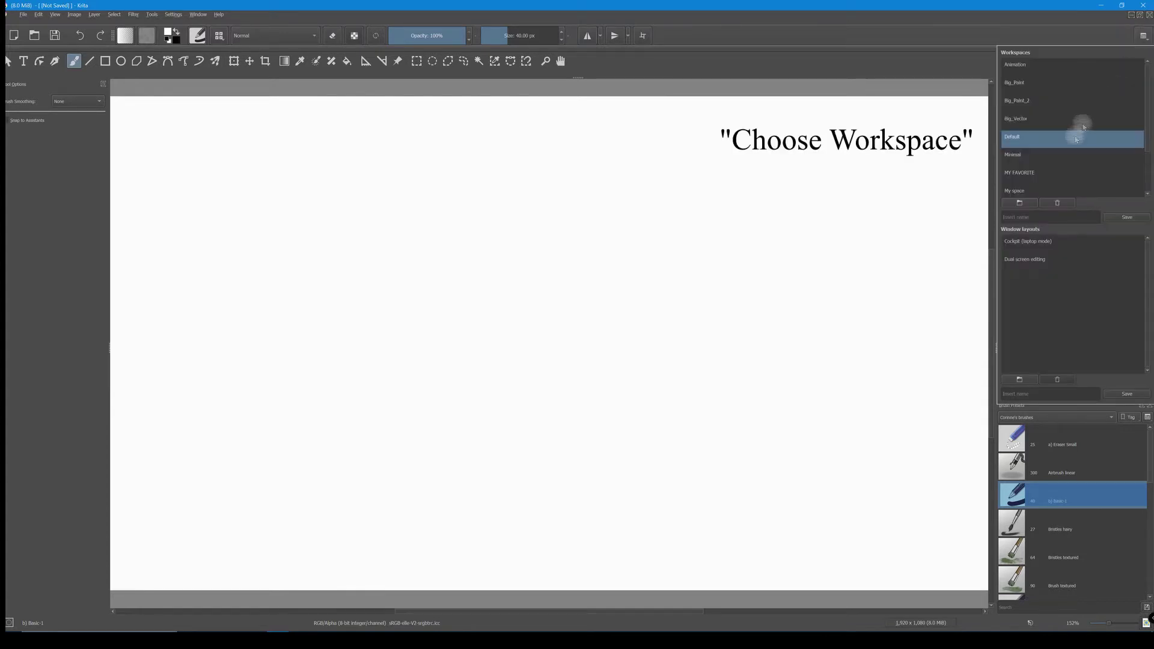
click(1008, 217)
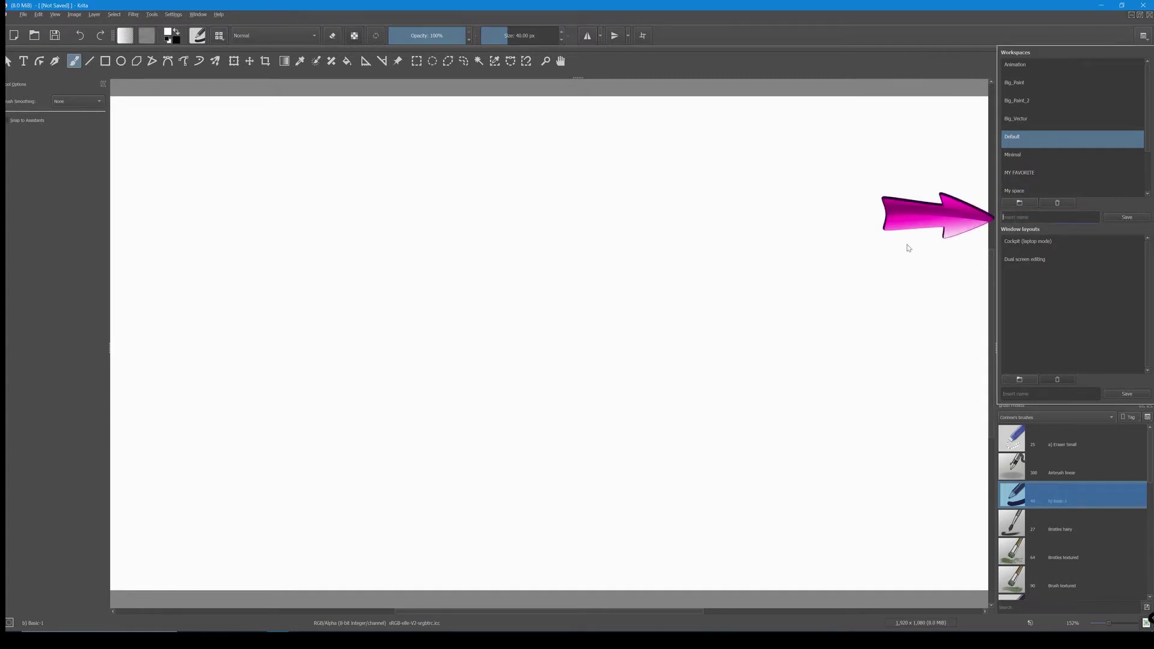
text(My favorite)
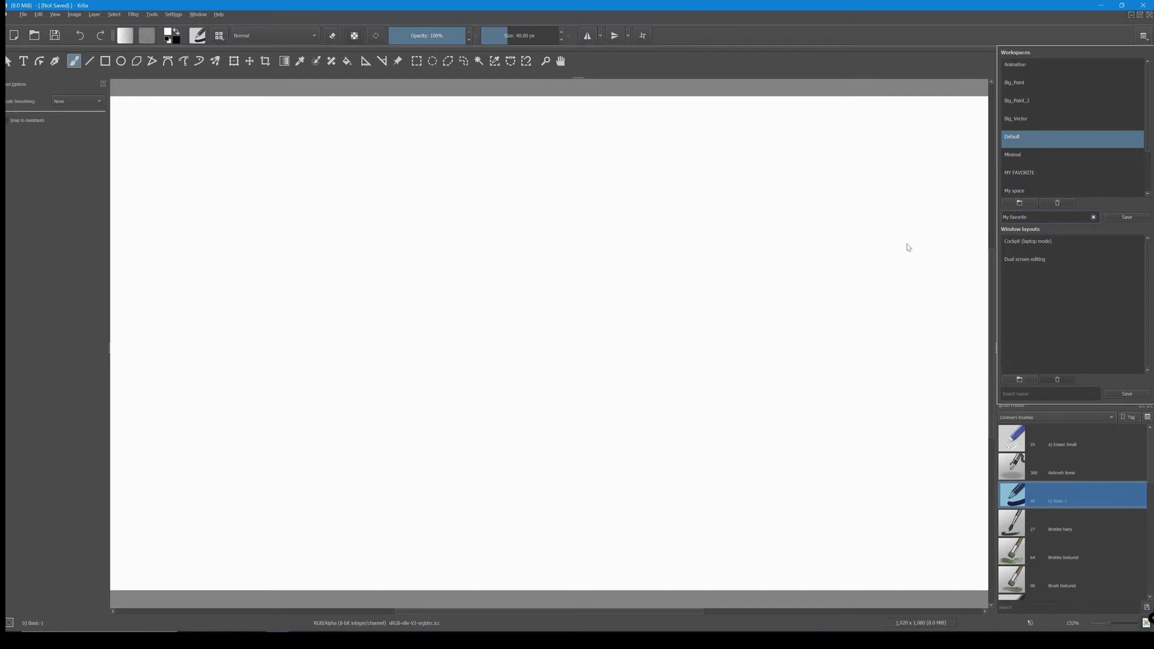
click(1133, 218)
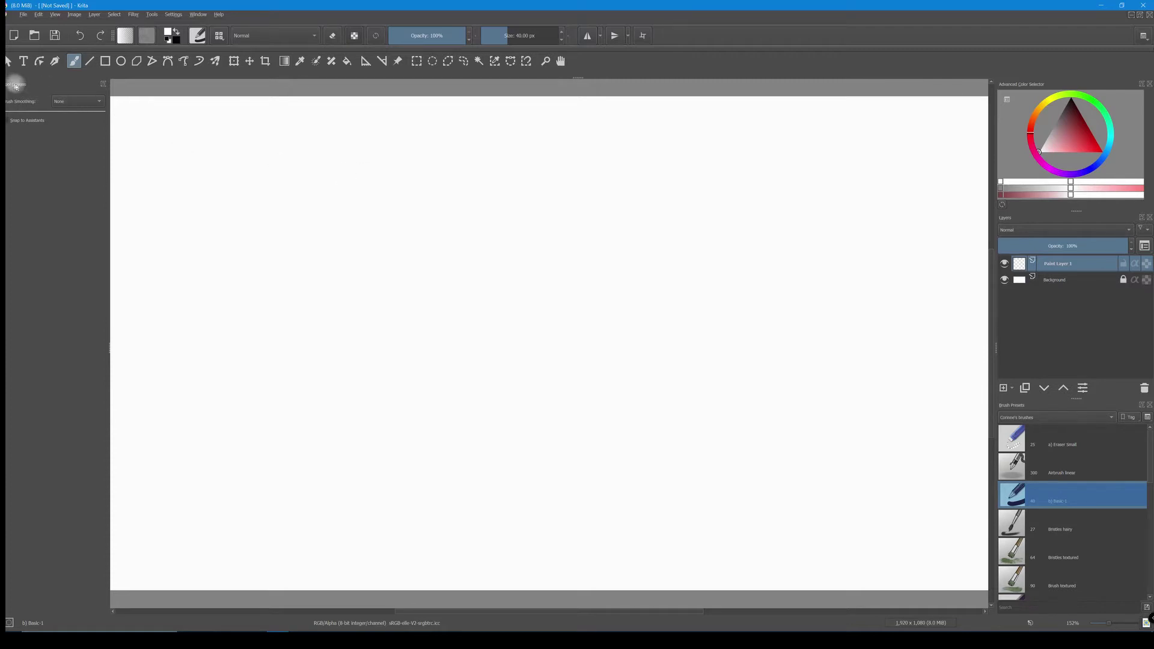
- Cycle through the Rectangular, Elliptical, Polygonal, Freehand, Contiguous, Similar Color, Bezier and Magnetic selection tools
click(418, 63)
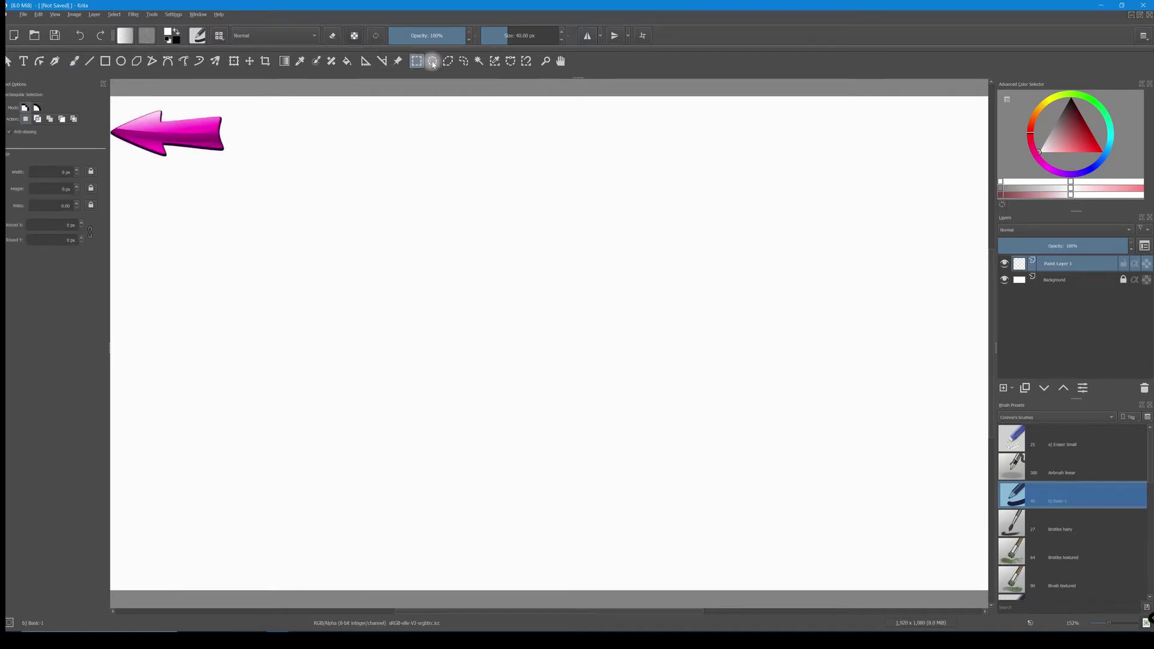
click(433, 62)
click(448, 62)
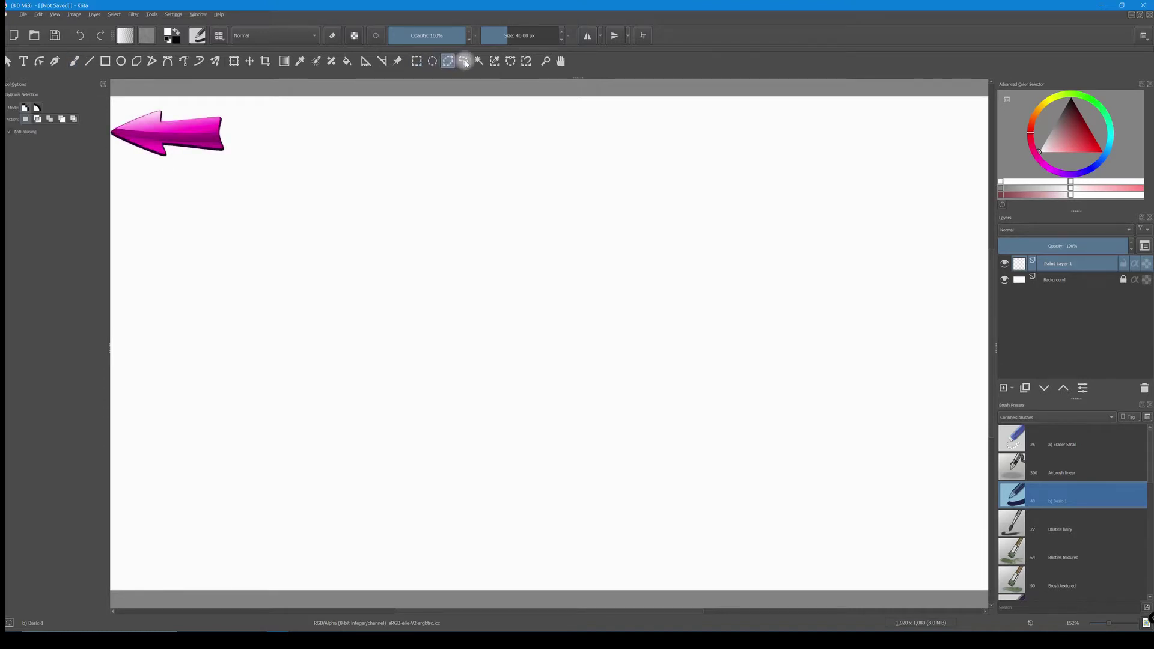
click(464, 63)
click(479, 62)
click(495, 62)
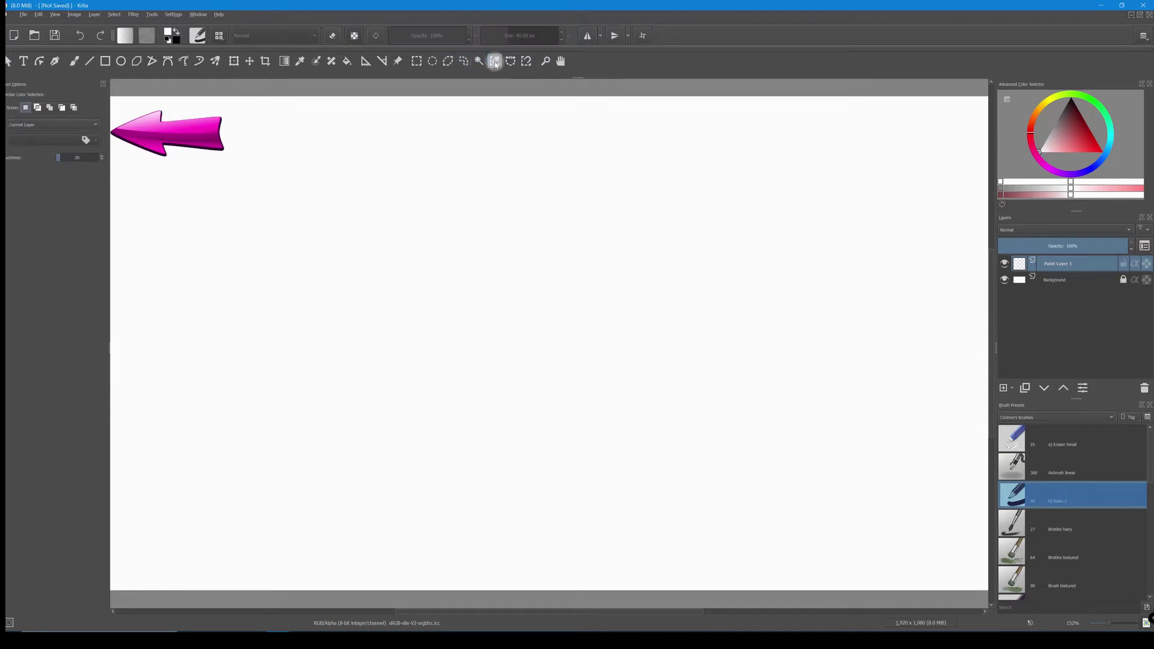
click(511, 63)
click(526, 61)
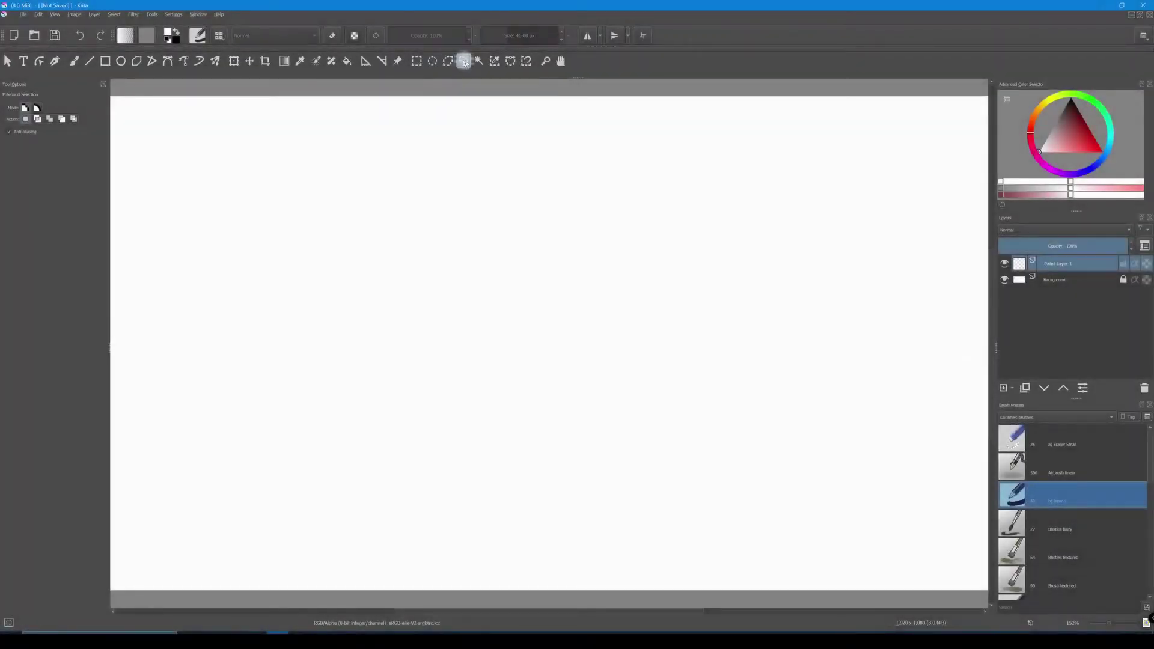
- Compare Rectangular and Elliptical Selection options, ending with the Rectangular Selection tool active
click(418, 61)
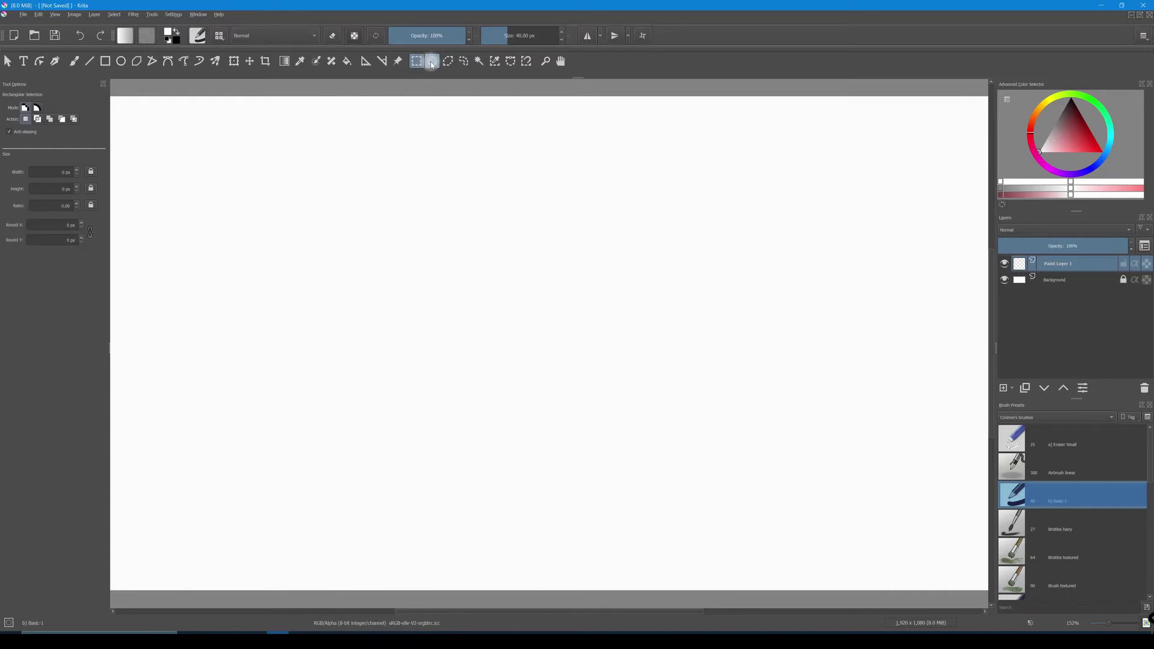
click(432, 62)
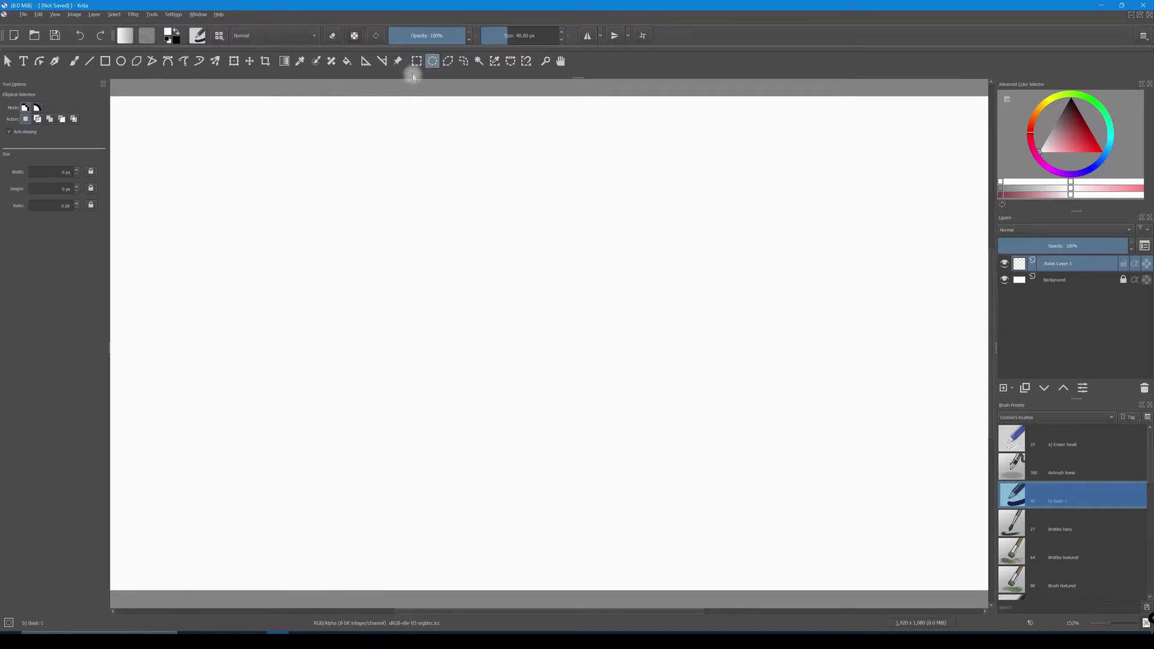
click(417, 62)
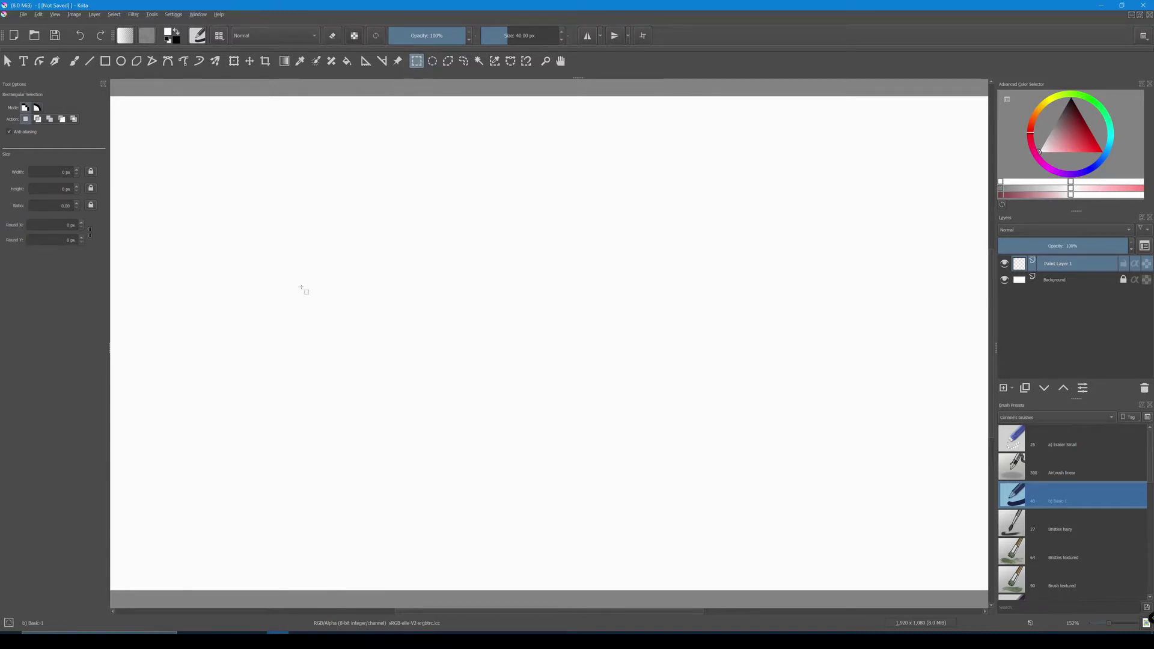
- Draw two rectangular selections, then use Elliptical Selection to drag a tall ellipse at lower left
drag(198, 148, 330, 390)
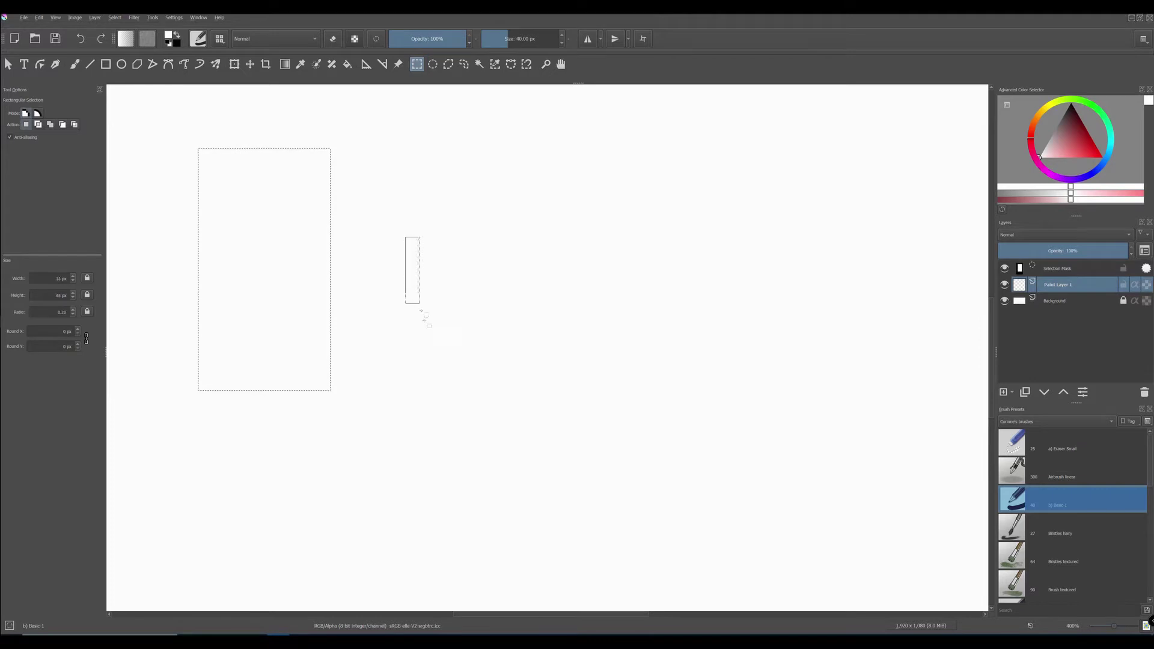
drag(421, 310, 736, 304)
click(433, 64)
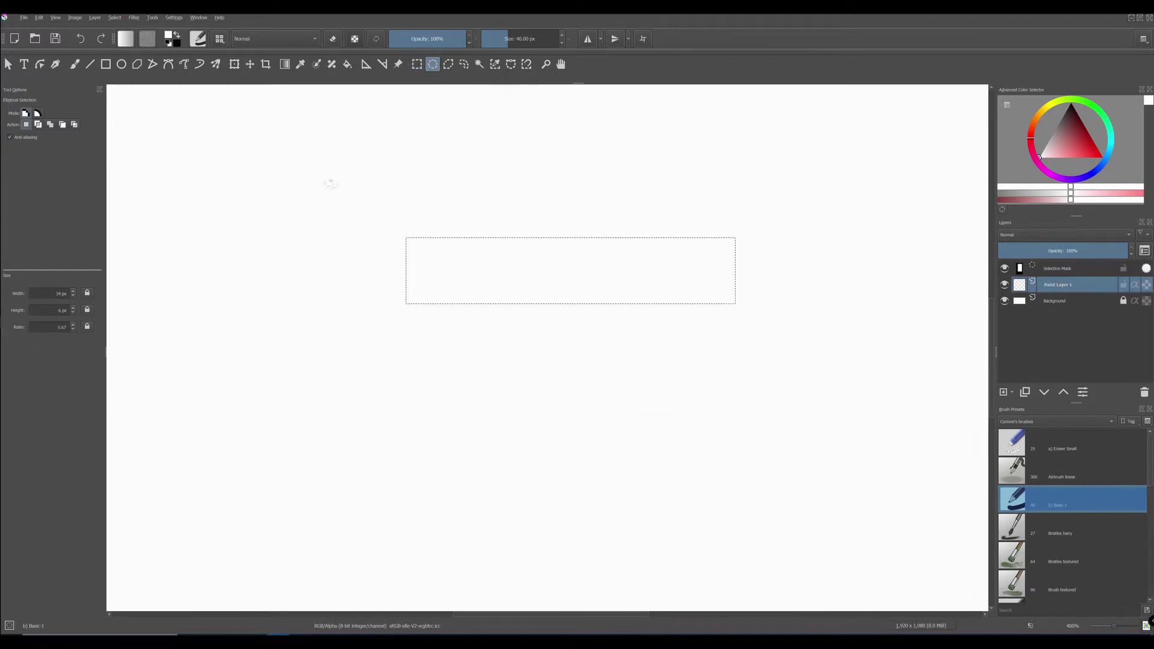
drag(301, 162, 654, 383)
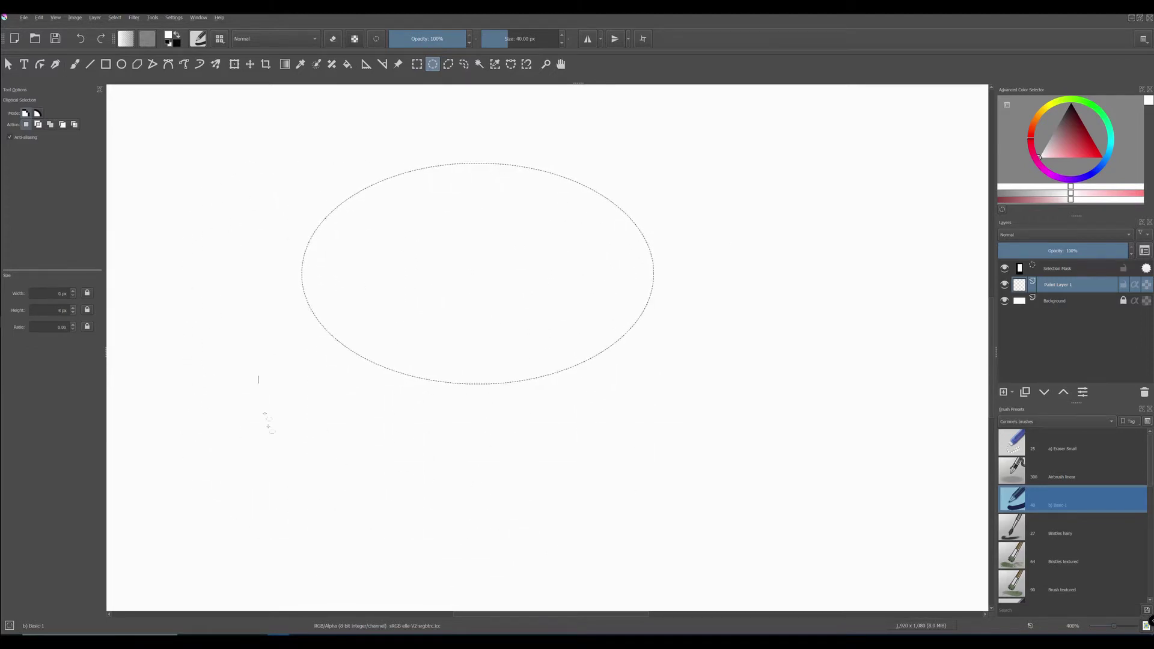
drag(265, 415, 370, 548)
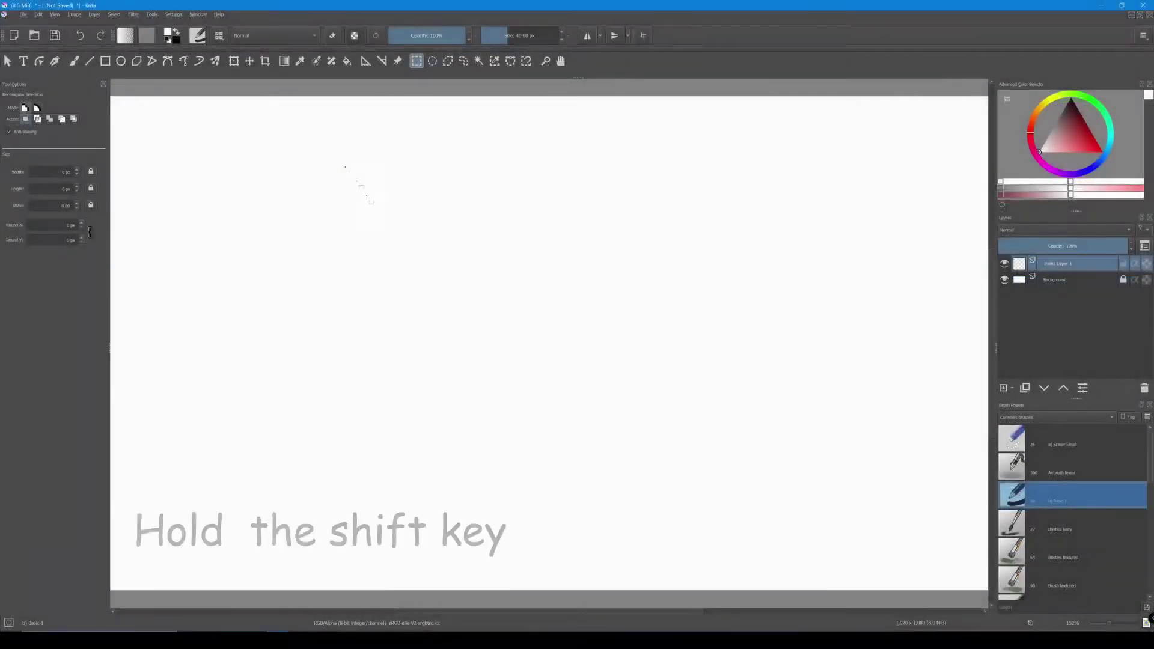
- Select a rectangle, then add a large circle beside it to the same selection
drag(346, 168, 536, 336)
key(j)
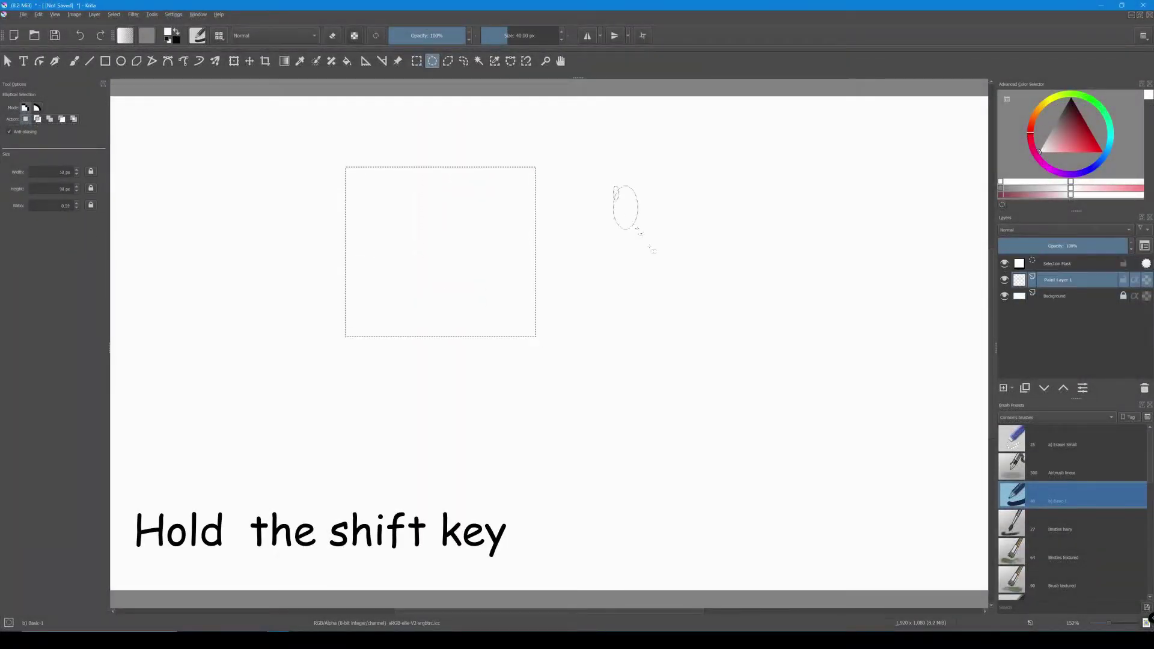
drag(653, 249, 809, 389)
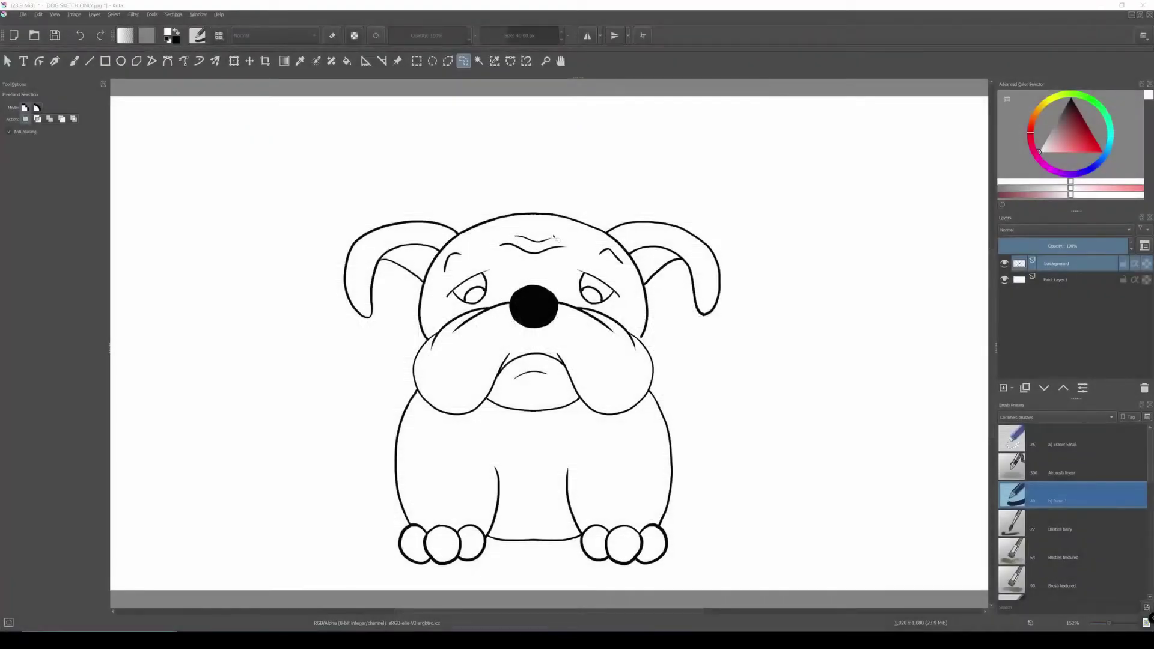
- Draw a Freehand Selection outline around the bulldog's forehead wrinkles
mouse_move(545, 234)
mouse_down()
mouse_move(514, 232)
mouse_move(565, 239)
mouse_up()
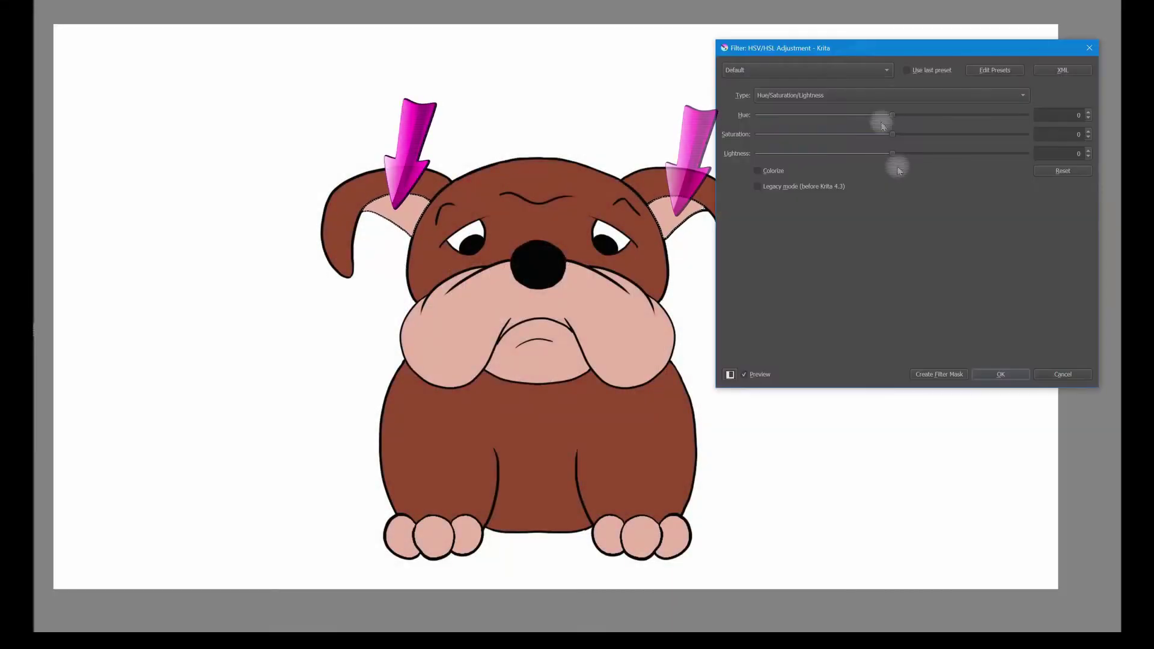
- Move the HSV/HSL Hue slider to about -61 so the inner ears turn pink
drag(892, 115, 861, 123)
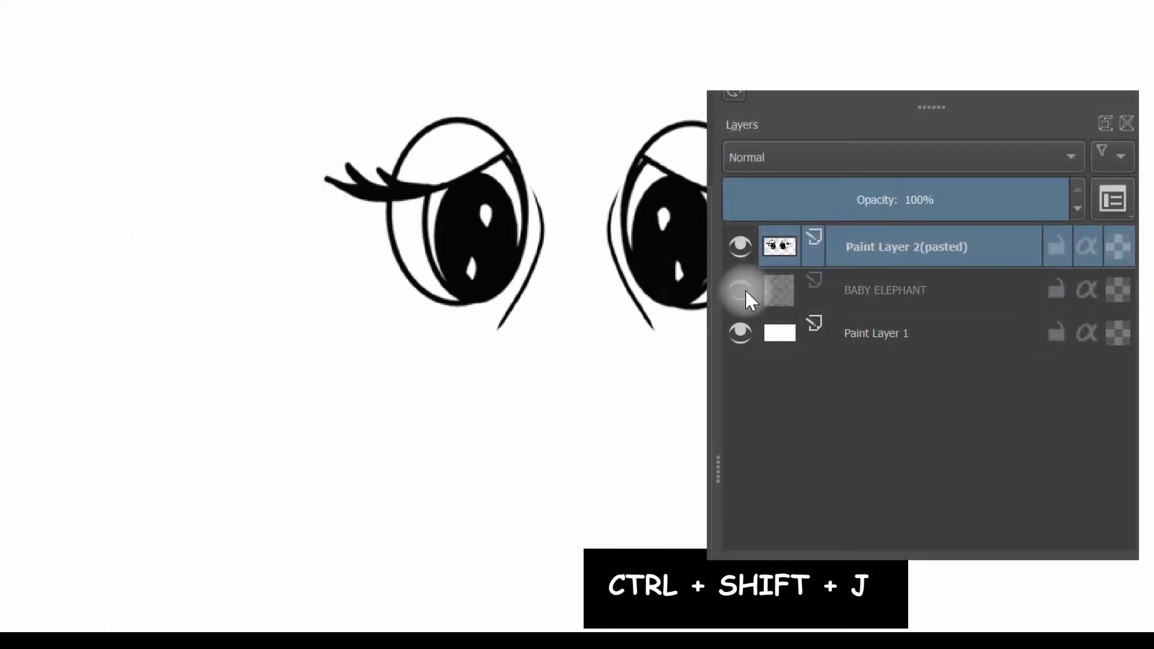
click(746, 291)
- Toggle visibility of BABY ELEPHANT and Paint Layer 2(pasted) to confirm the eyes are separate
click(738, 235)
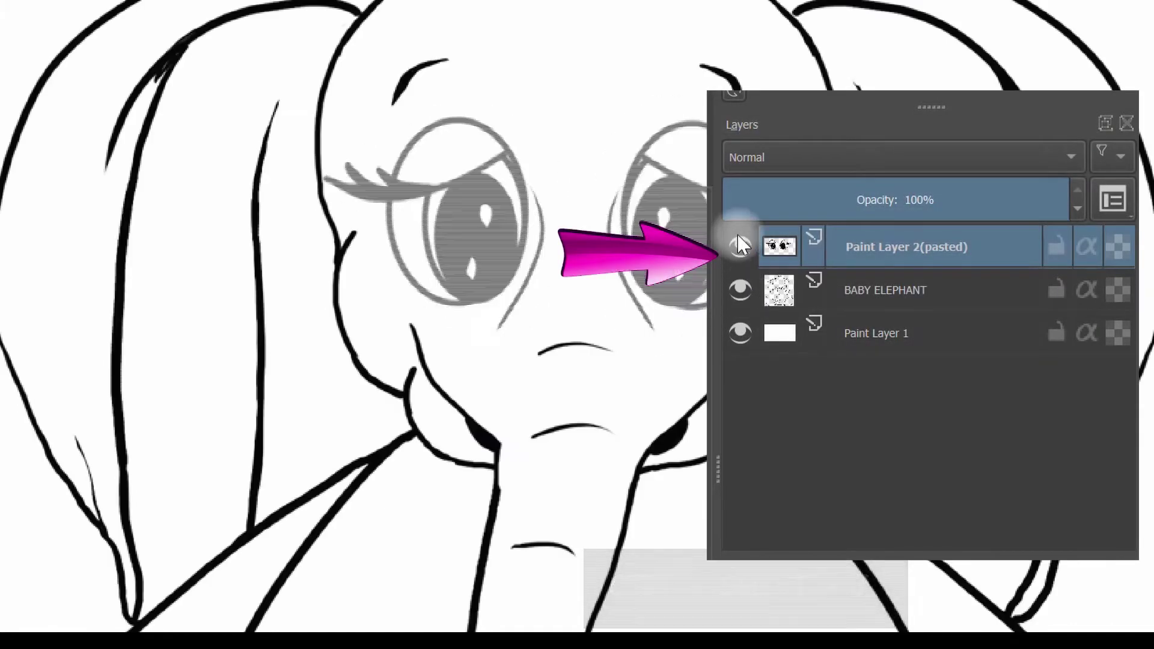
click(738, 235)
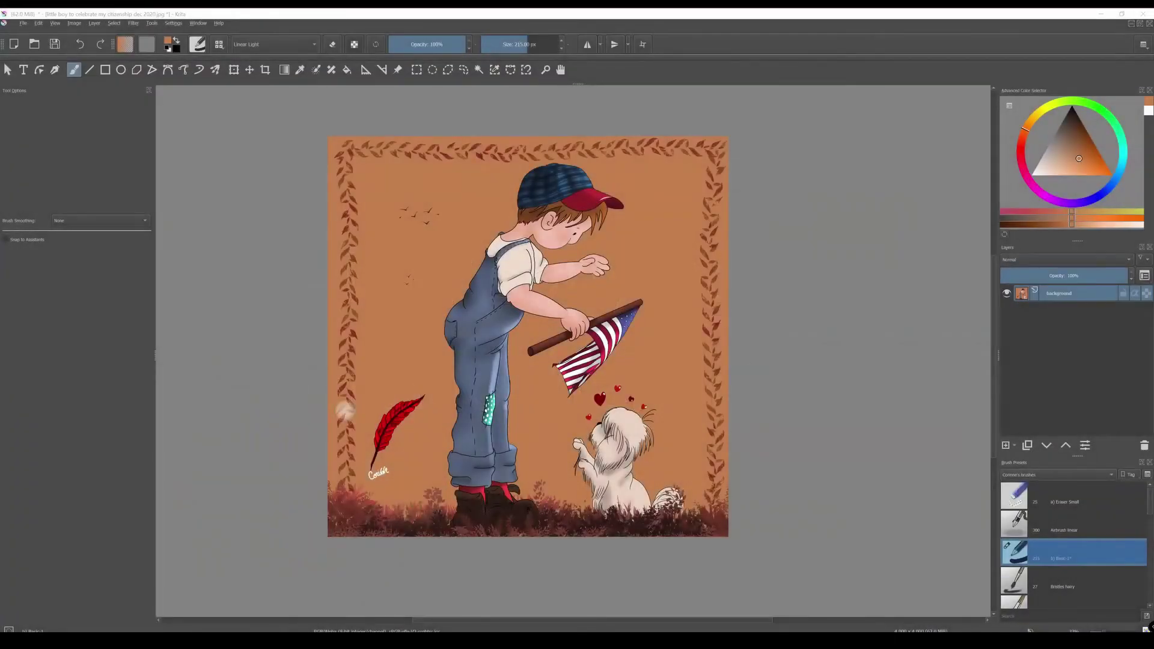
- Freehand-select the big red heart and add the small red heart above the dog
scroll(198, 341, up, 1)
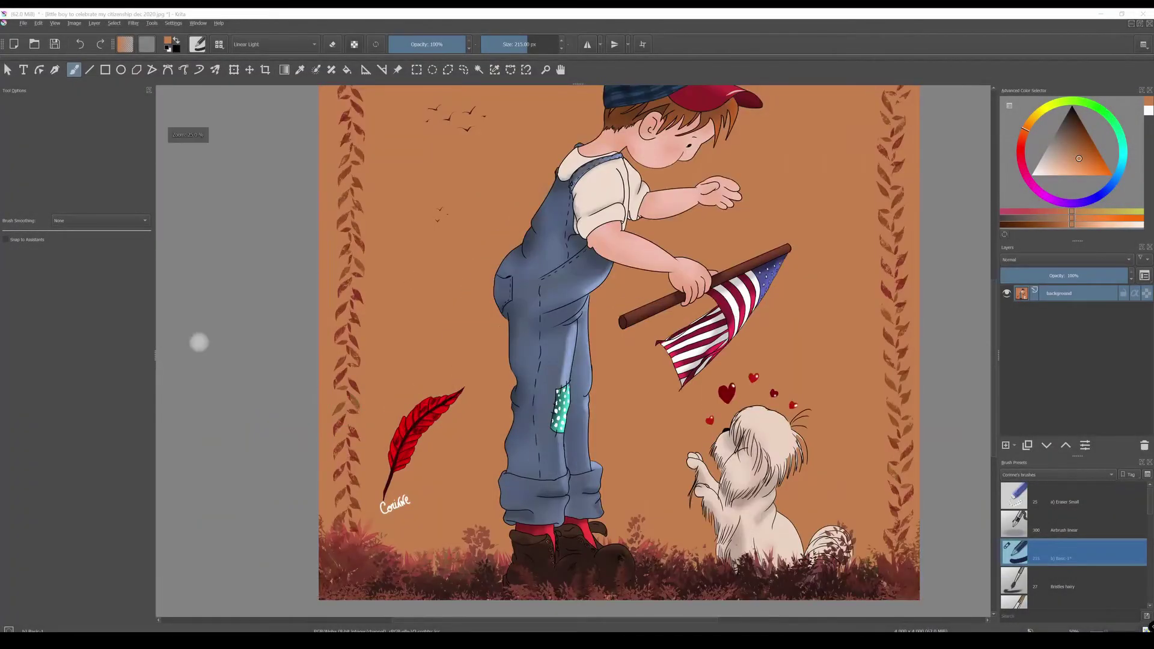
scroll(258, 340, up, 1)
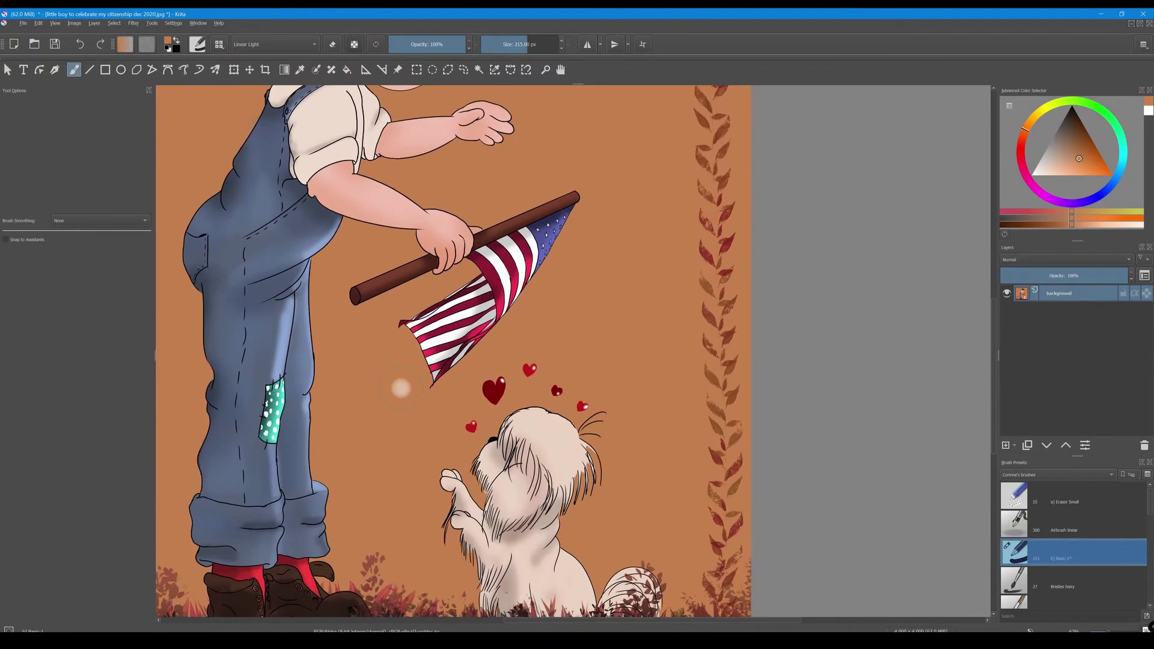
key(l)
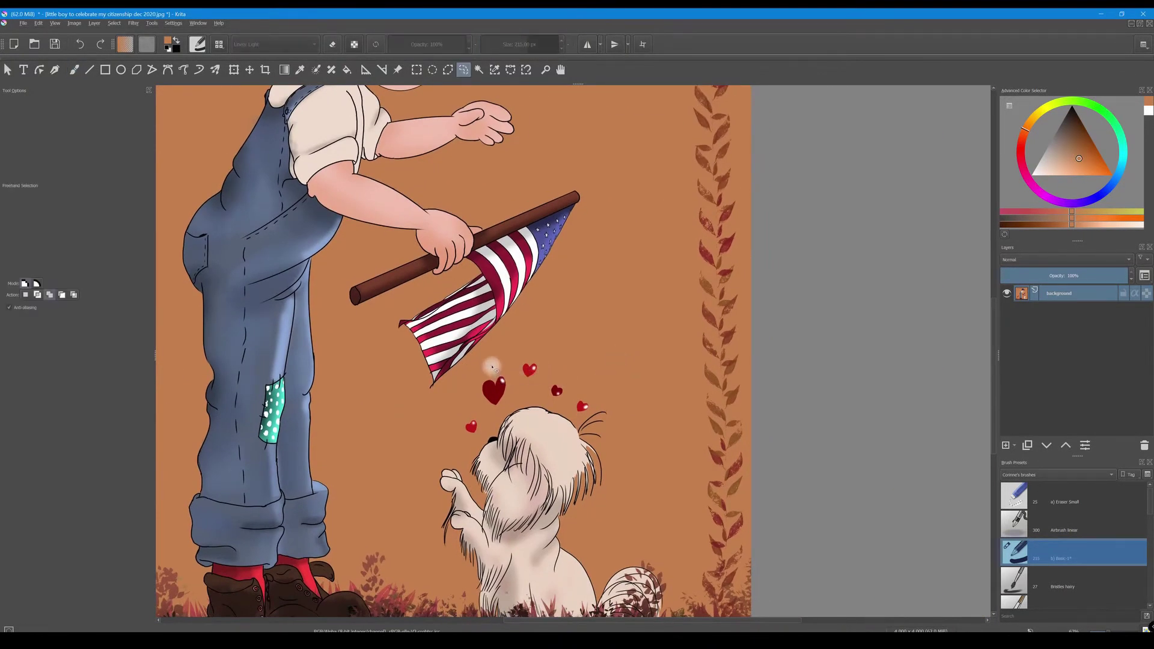
mouse_move(492, 367)
mouse_down()
mouse_move(474, 382)
mouse_move(475, 409)
mouse_move(508, 416)
mouse_move(510, 379)
mouse_move(492, 367)
mouse_up()
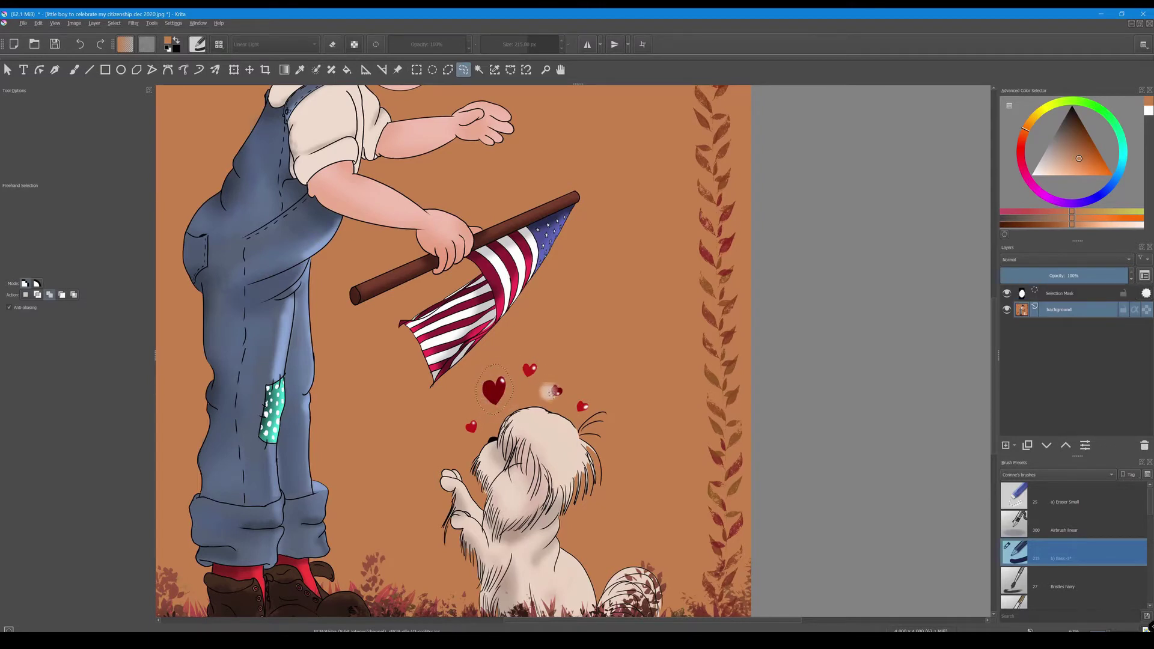
mouse_move(568, 397)
mouse_down()
mouse_move(559, 372)
mouse_move(548, 385)
mouse_up()
- Copy the selected hearts onto a new pasted layer with Ctrl+Alt+J and deselect
key(ctrl+v)
key(ctrl+alt+j)
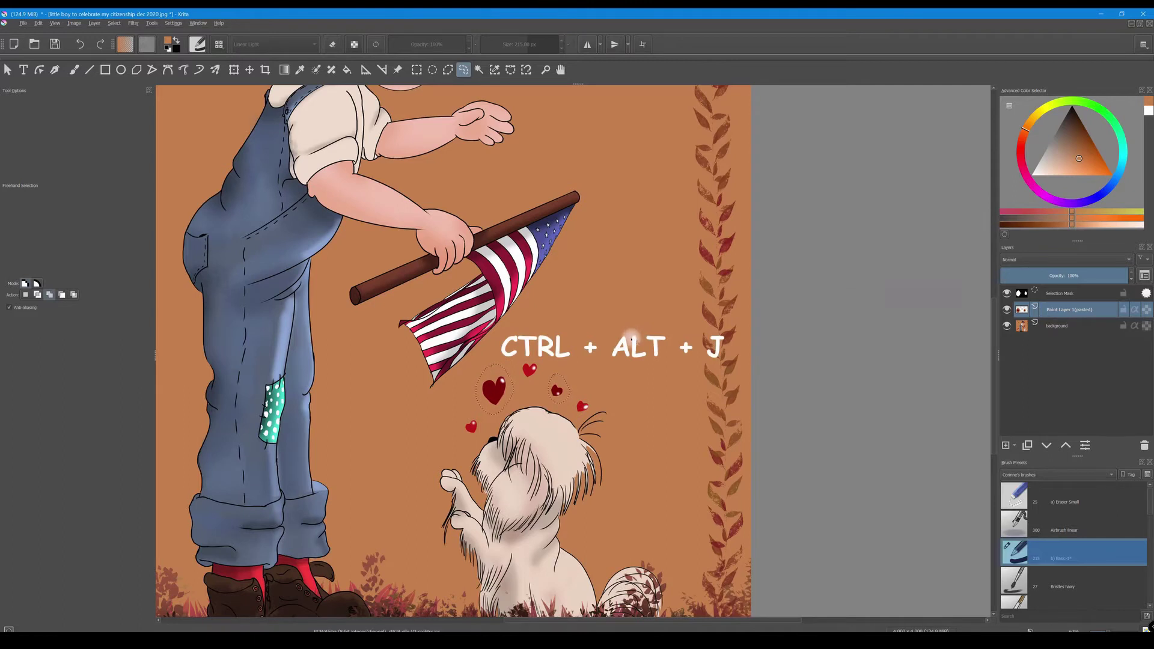
key(ctrl+shift+a)
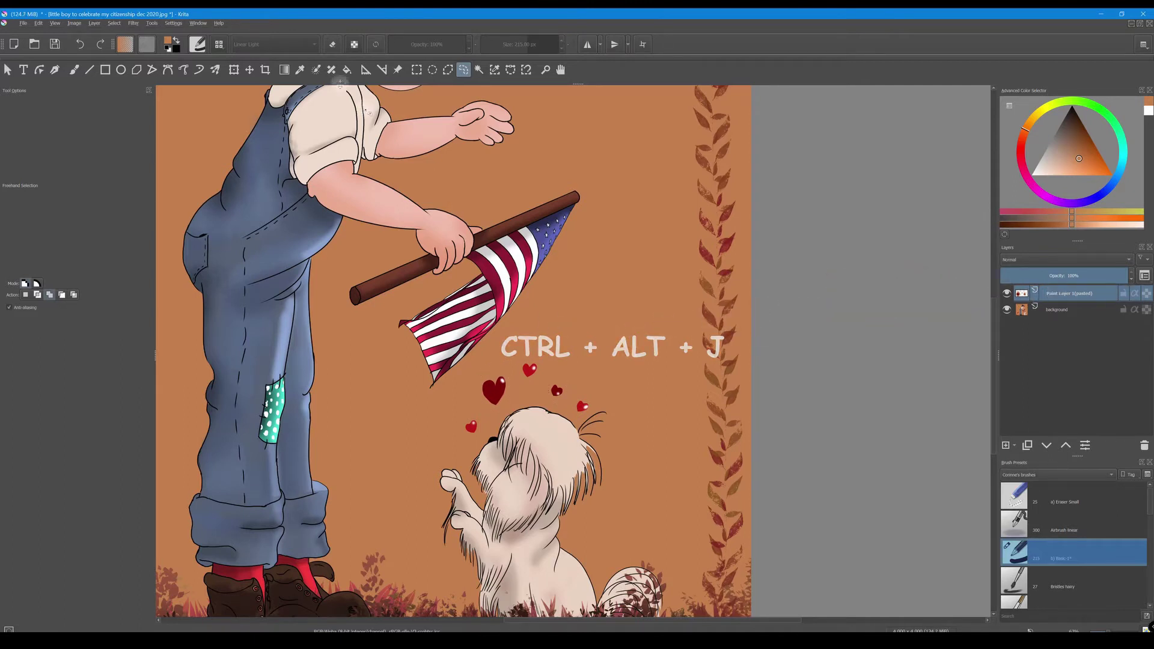
- Move the pasted hearts up and to the right, then rotate them slightly and apply
click(250, 70)
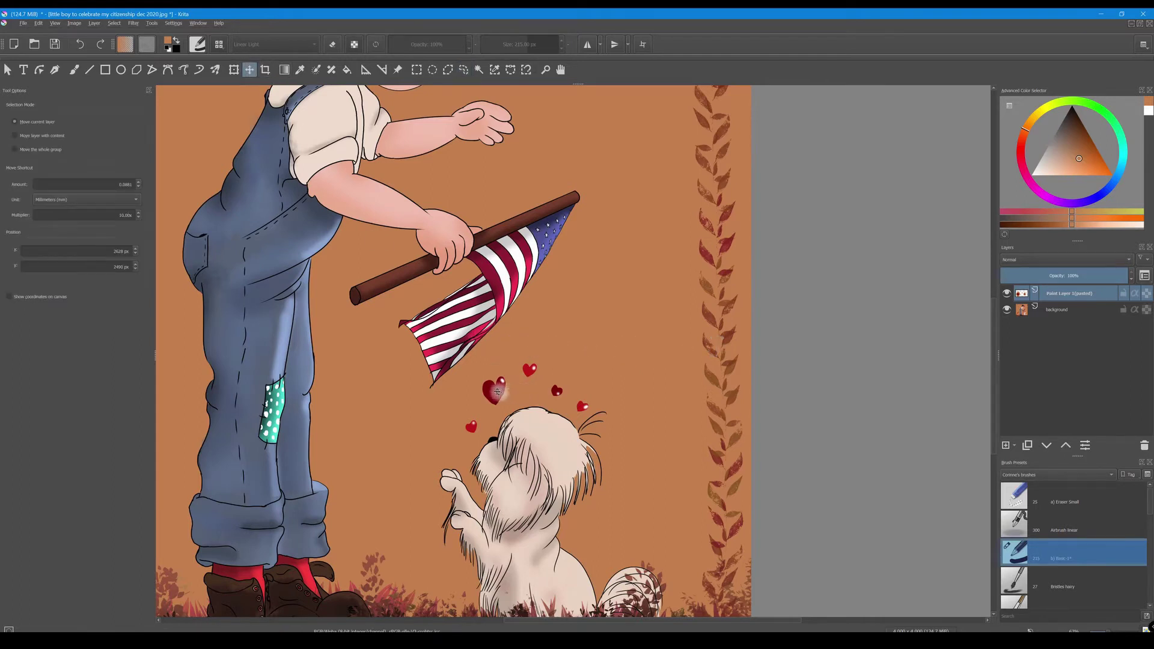
drag(497, 392, 558, 325)
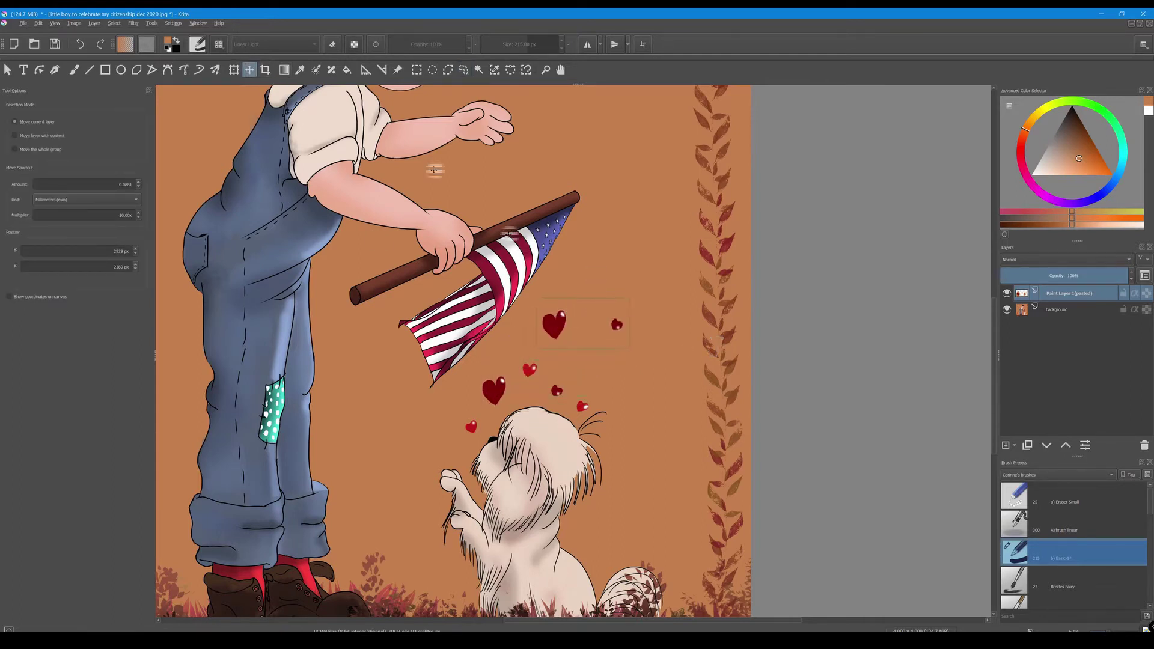
click(234, 70)
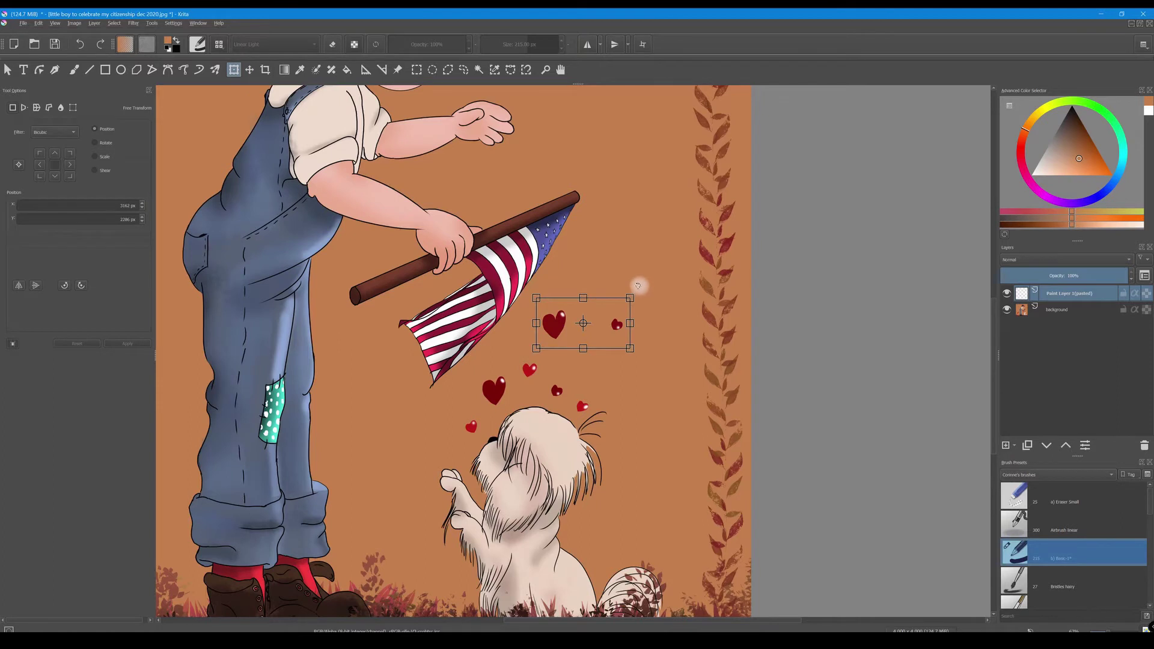
drag(638, 285, 616, 347)
key(Return)
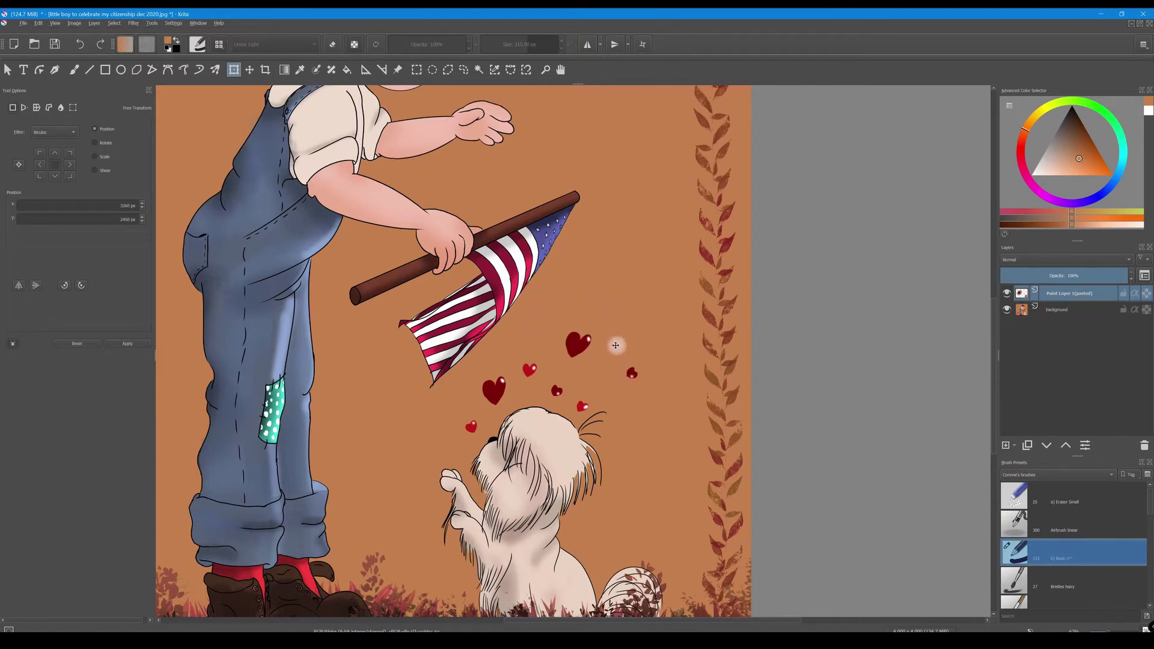
scroll(337, 415, down, 3)
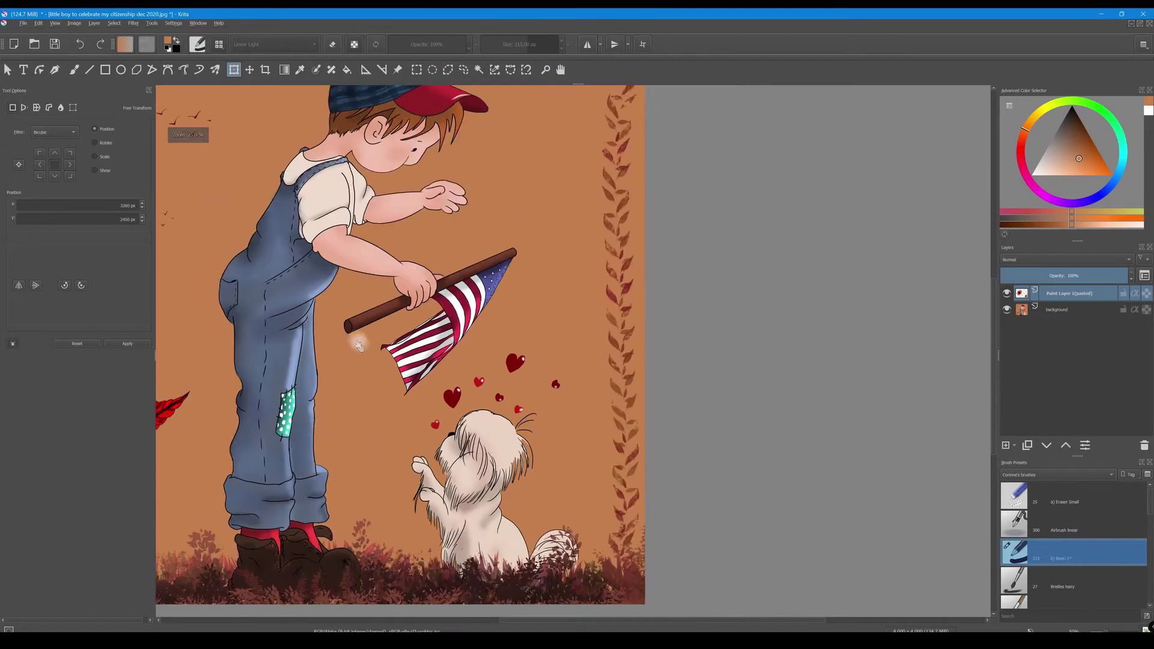
scroll(357, 339, up, 2)
scroll(537, 390, down, 4)
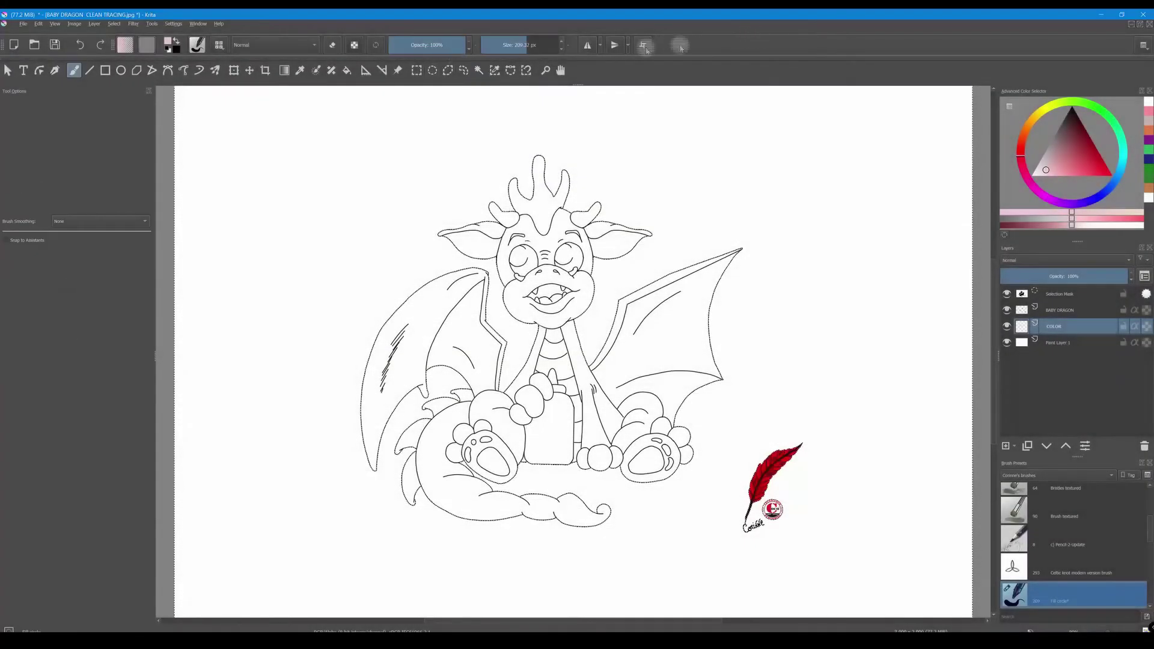
- Enlarge the brush and paint pink across and around the baby dragon's outside
drag(527, 45, 541, 44)
mouse_move(445, 214)
mouse_down()
mouse_move(409, 235)
mouse_move(631, 150)
mouse_up()
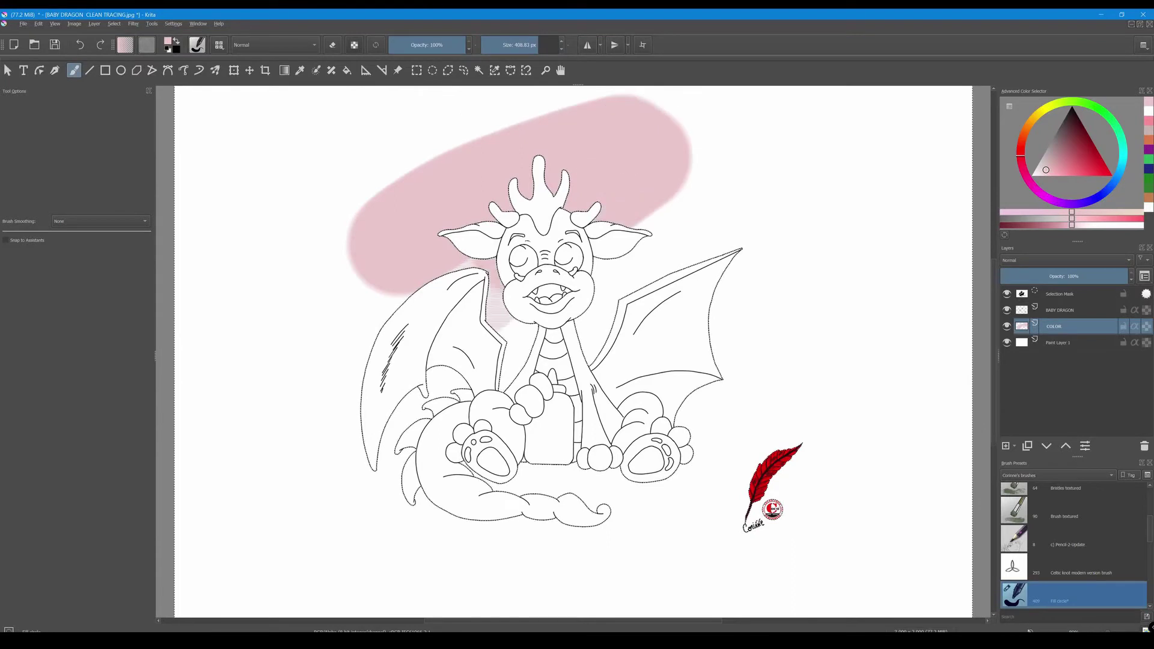
mouse_move(373, 360)
mouse_down()
mouse_move(734, 175)
mouse_move(776, 283)
mouse_move(757, 336)
mouse_move(731, 350)
mouse_move(579, 516)
mouse_up()
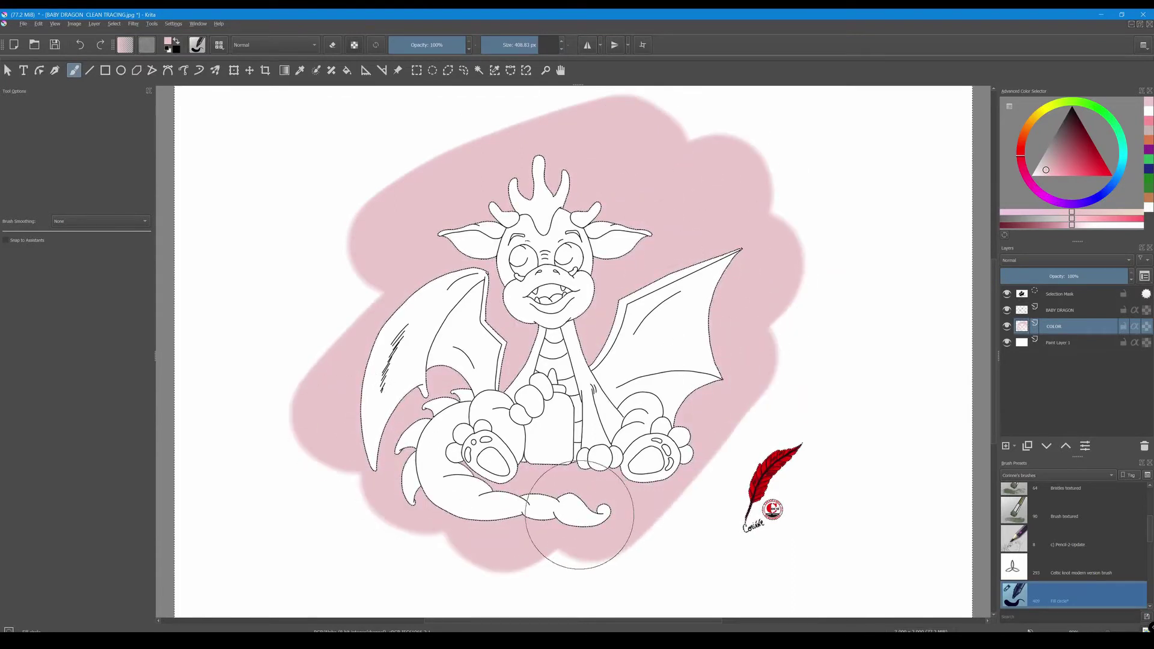
- Invert the selection and paint a skin-brown tone inside the dragon's head and left side
click(114, 23)
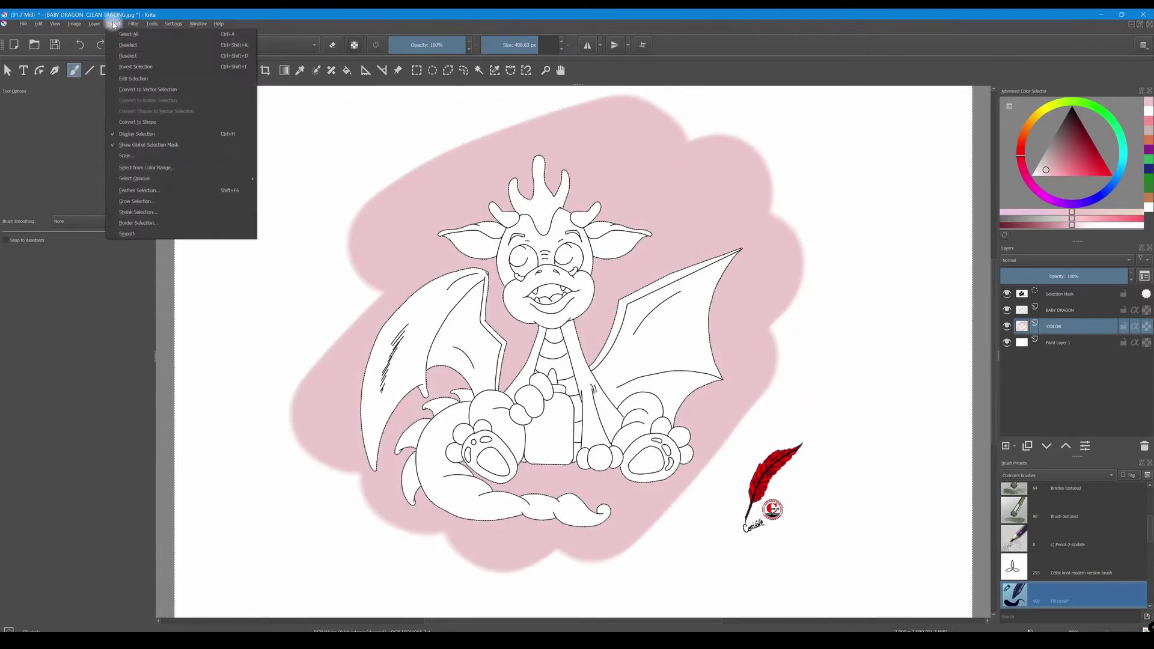
click(139, 68)
key(x)
click(1028, 130)
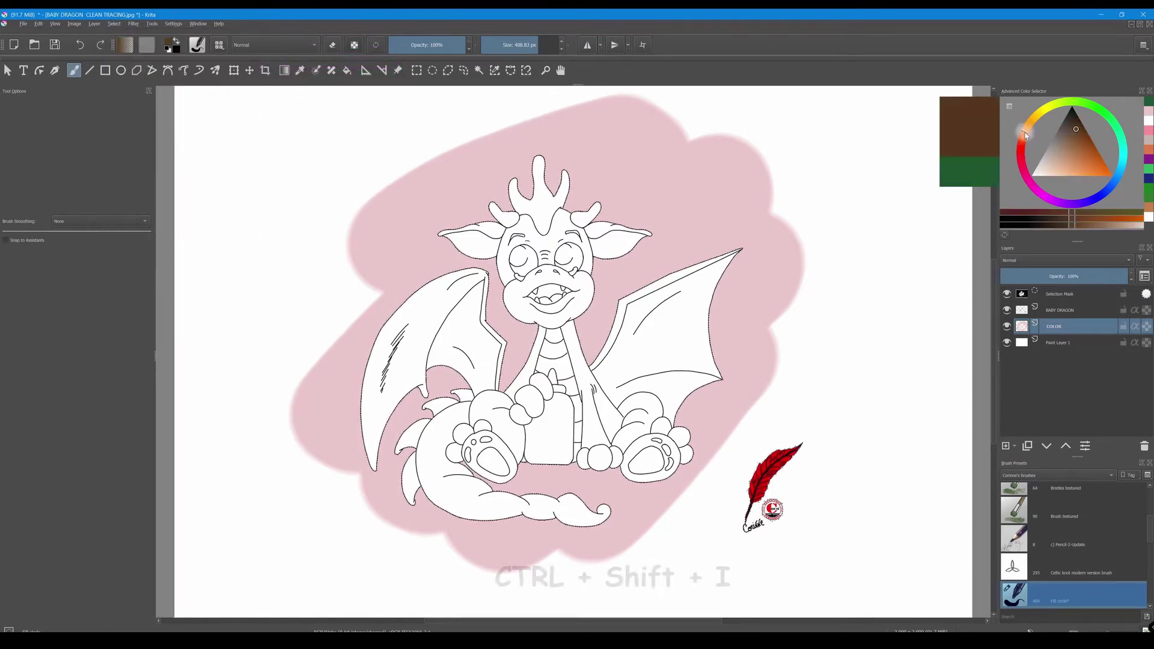
click(1059, 164)
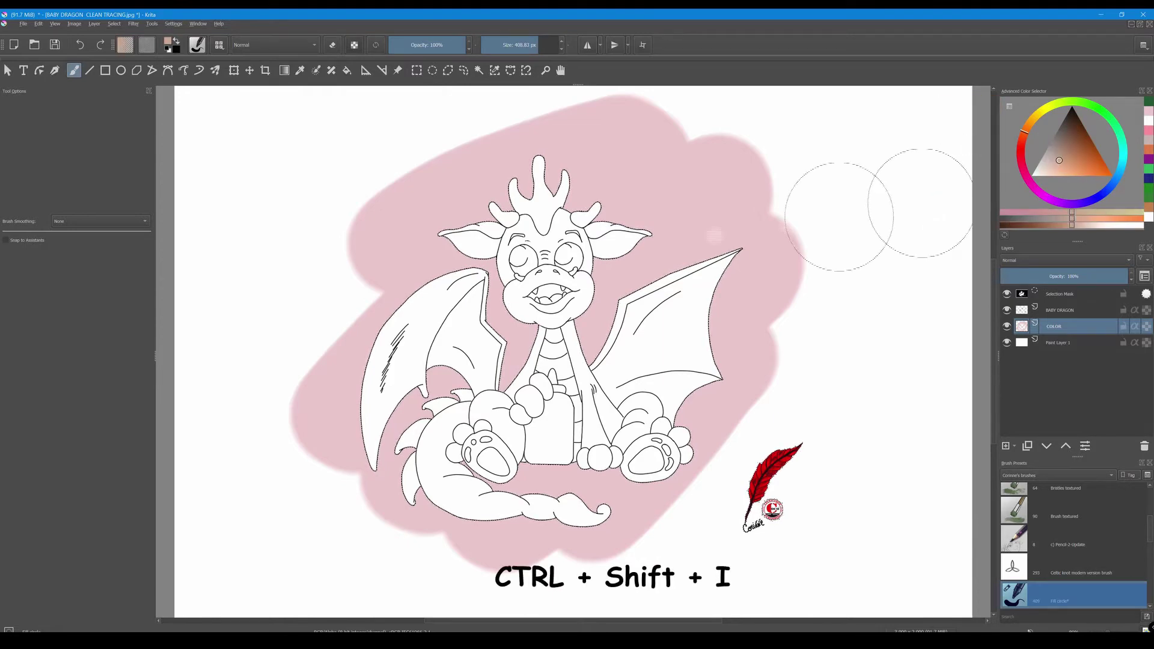
mouse_move(579, 180)
mouse_down()
mouse_move(457, 355)
mouse_move(433, 457)
mouse_move(786, 266)
mouse_move(541, 481)
mouse_move(565, 523)
mouse_up()
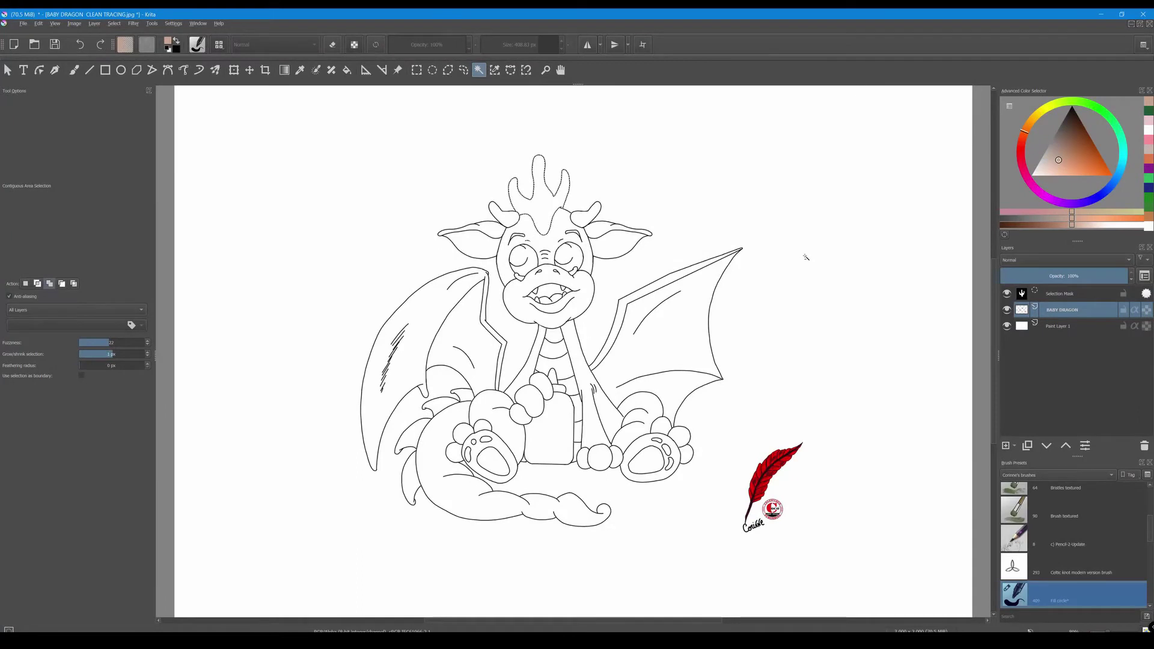
- Deselect the crest with Ctrl+Shift+A, then the right-click Deselect, then Select > Deselect
key(ctrl+shift+a)
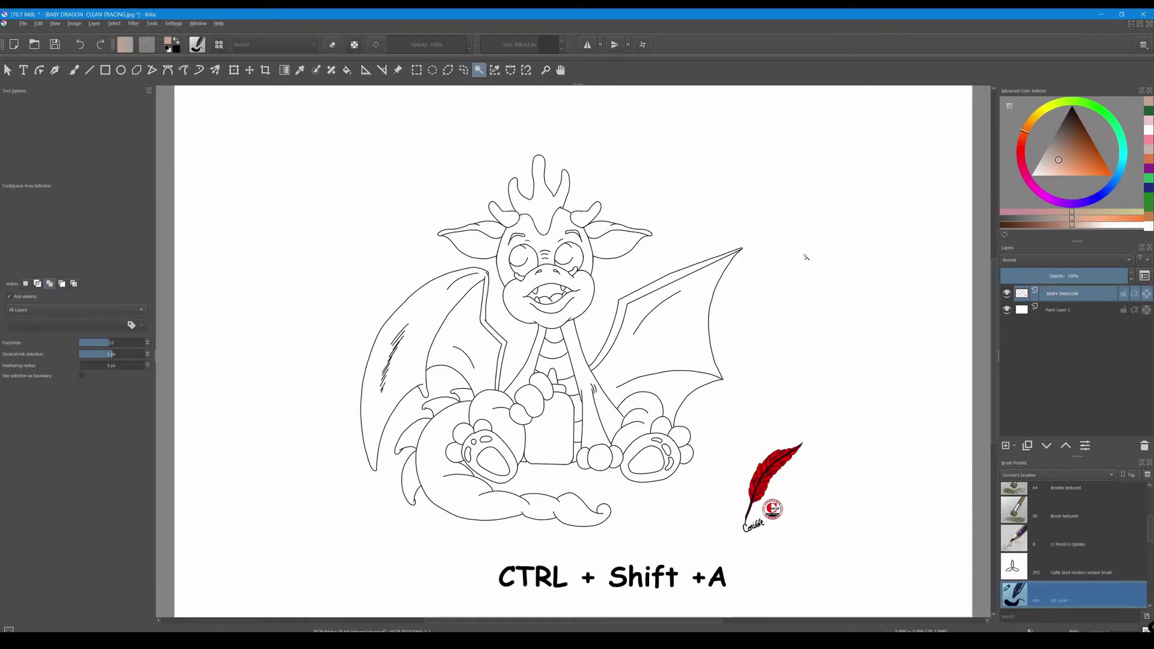
click(543, 203)
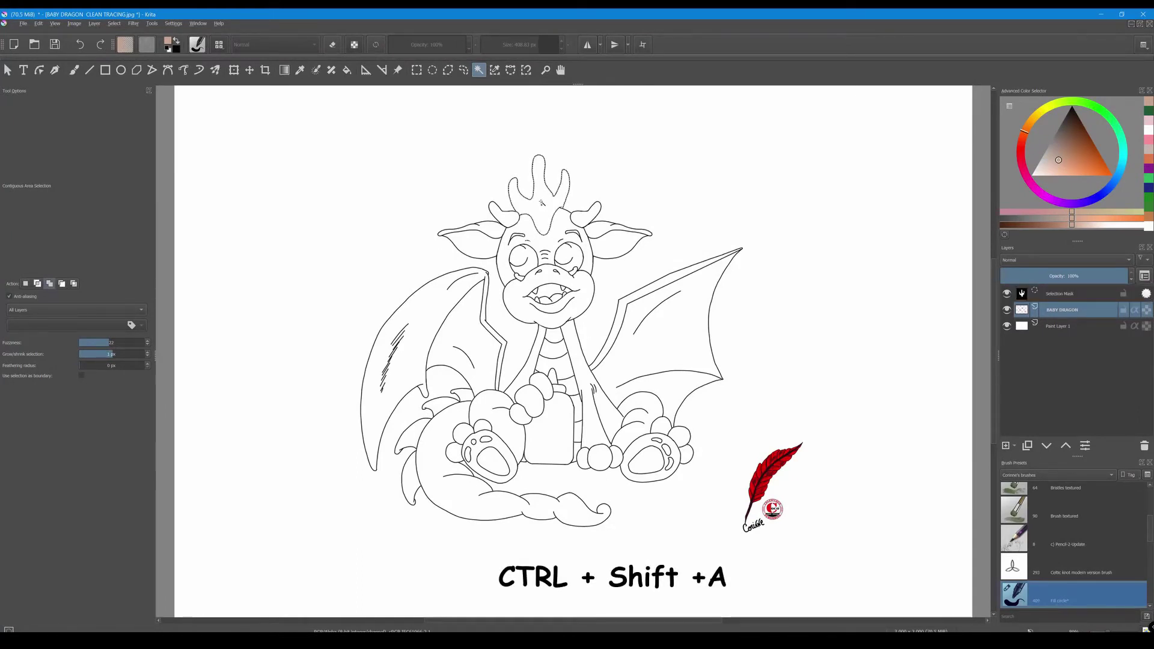
right_click(543, 203)
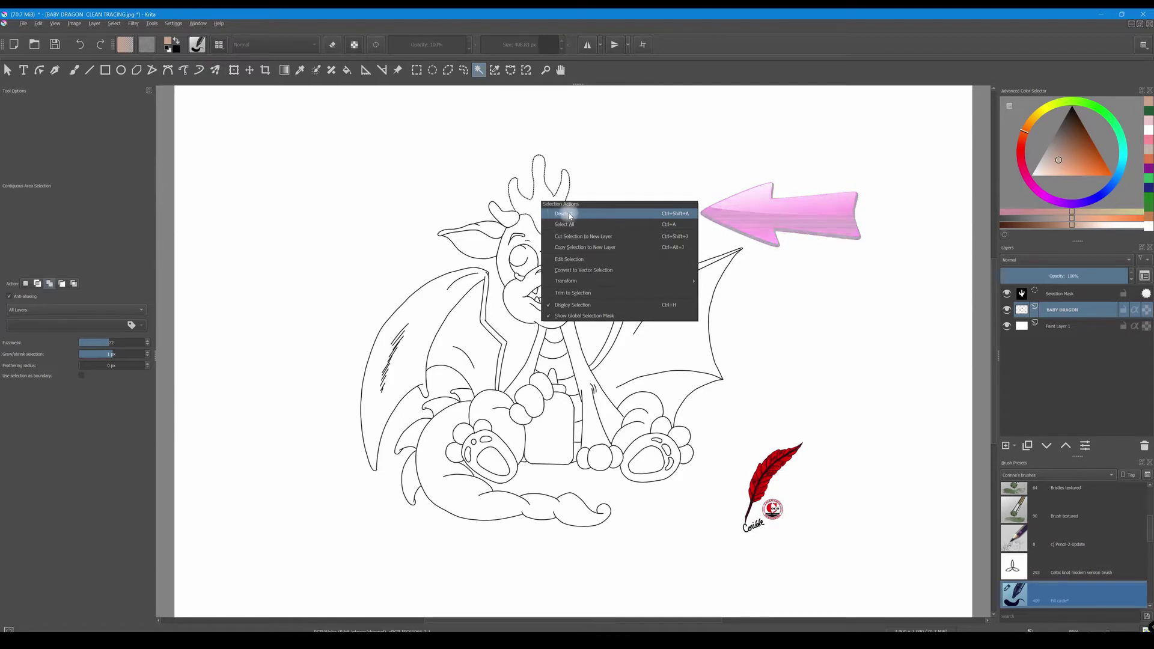
click(570, 216)
click(539, 211)
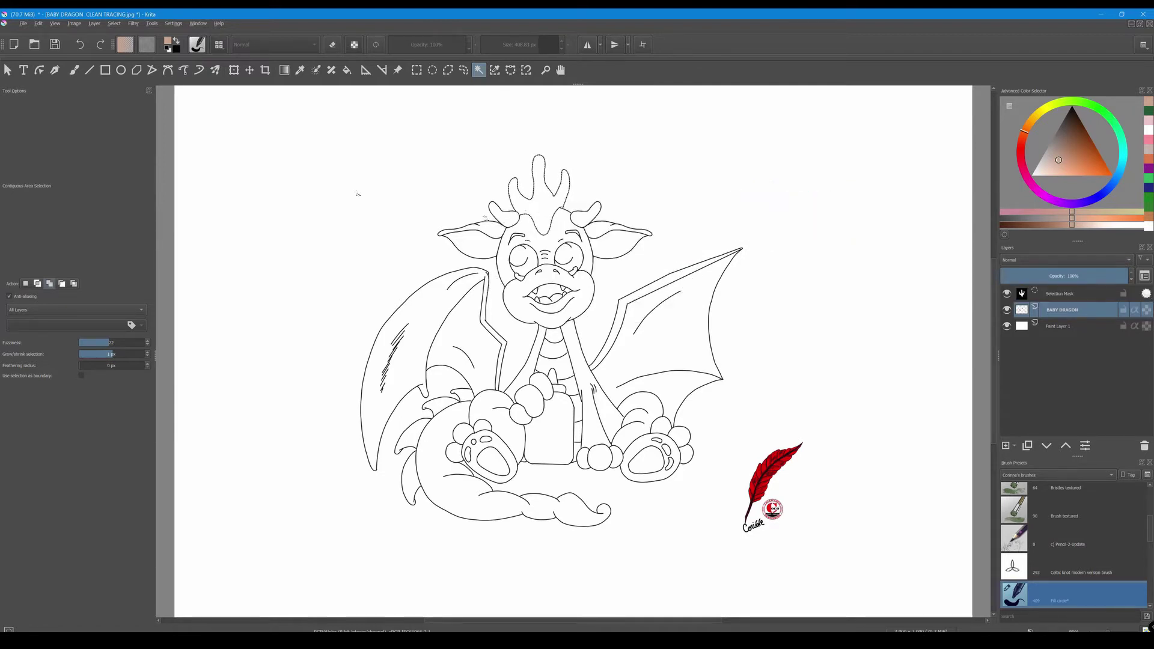
click(115, 24)
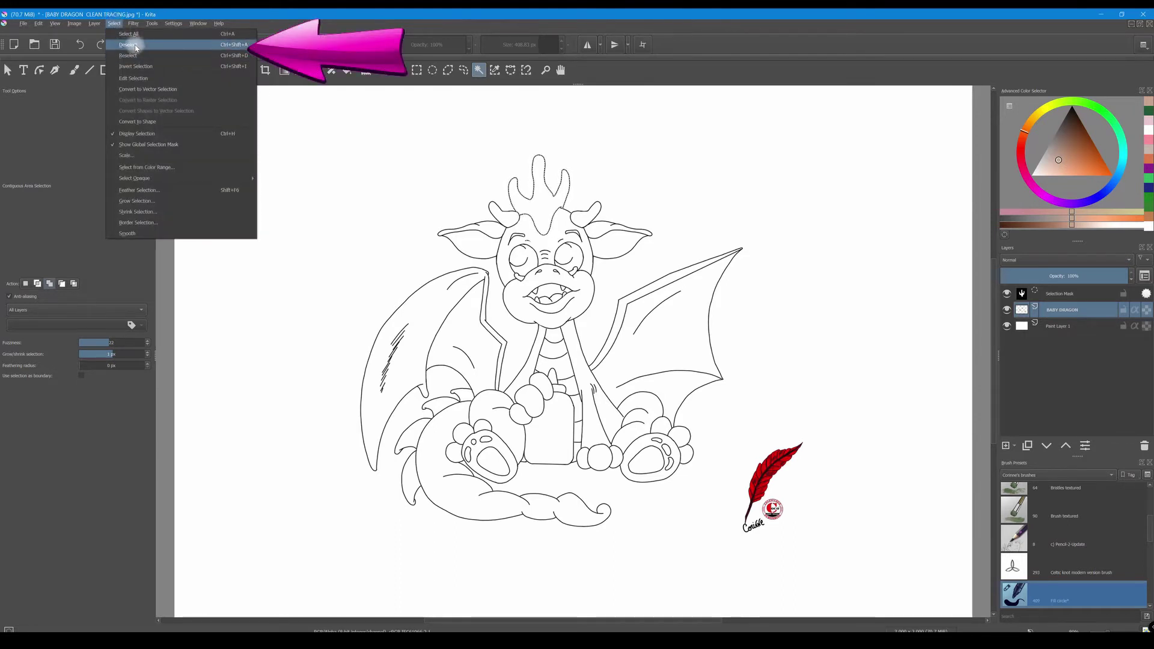
click(138, 46)
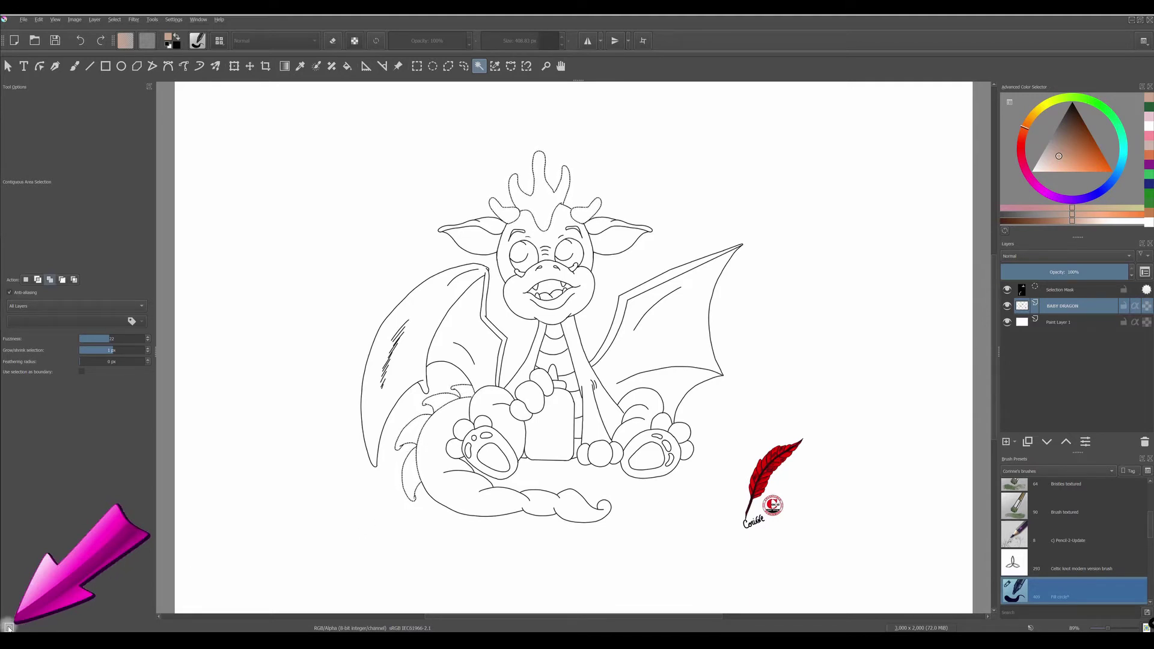
- Switch the status-bar selection display mode from marching ants to the tinted mask view
click(8, 628)
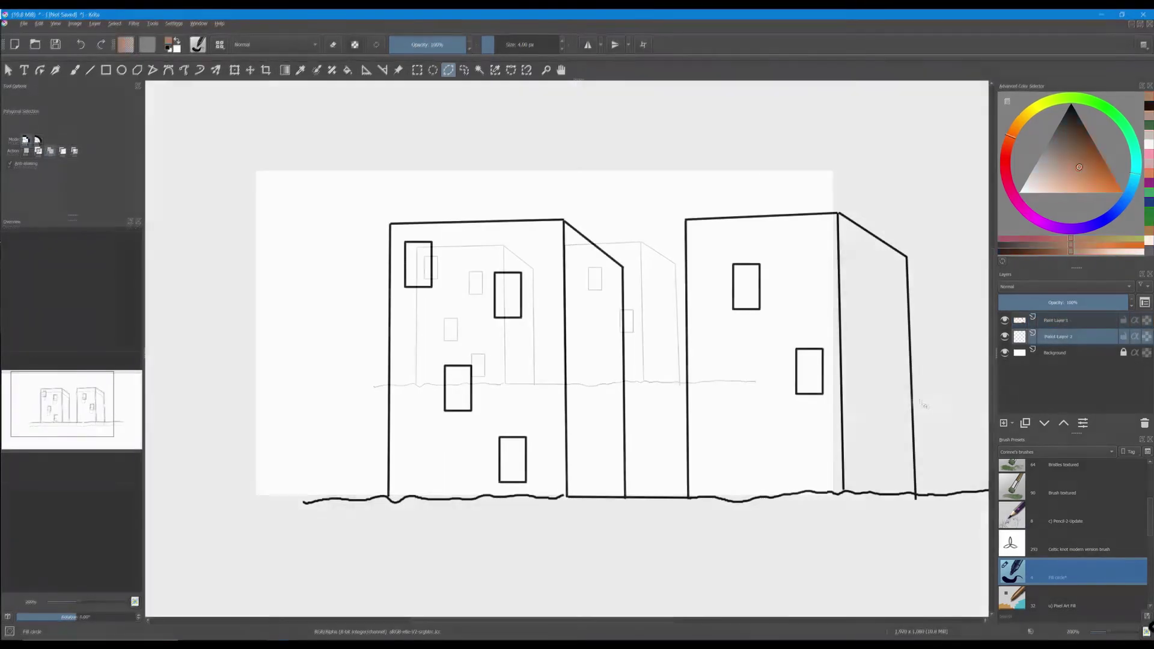
- Polygon-select the building window's corners and fill it with the orange-brown foreground colour
scroll(725, 382, up, 5)
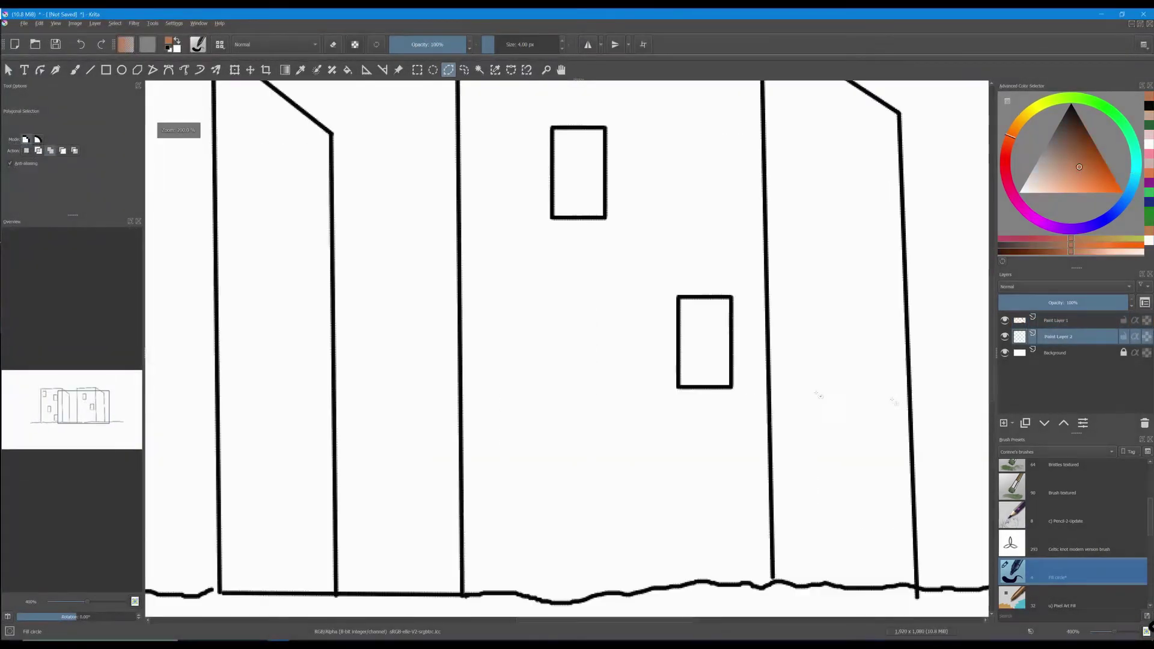
scroll(725, 382, up, 2)
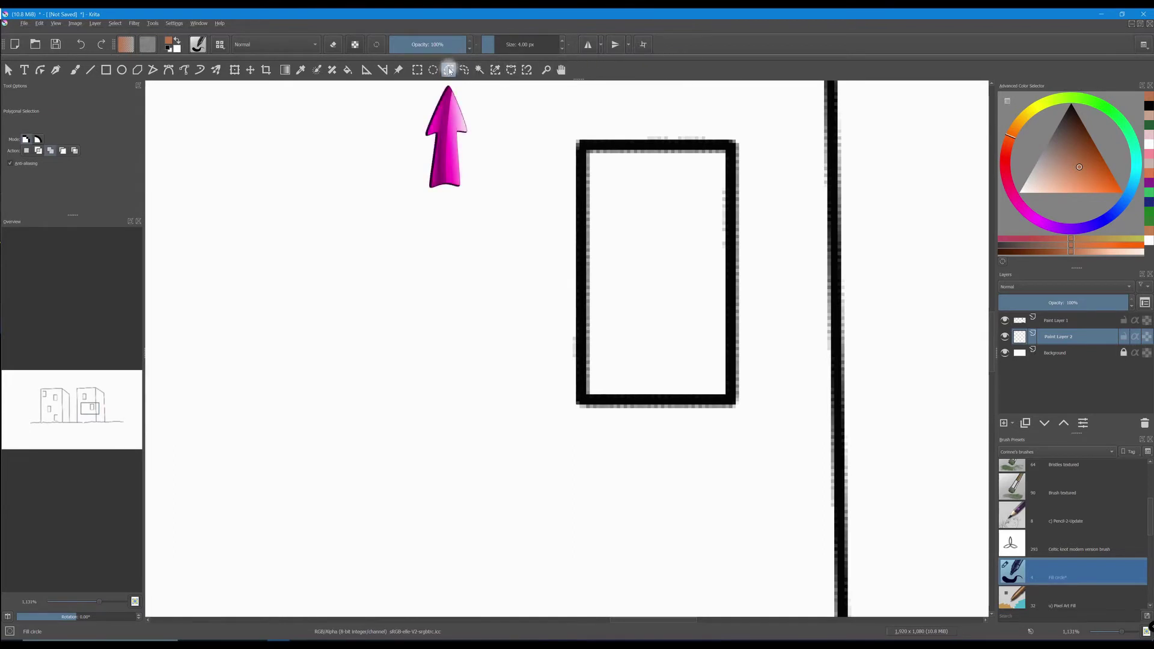
click(579, 144)
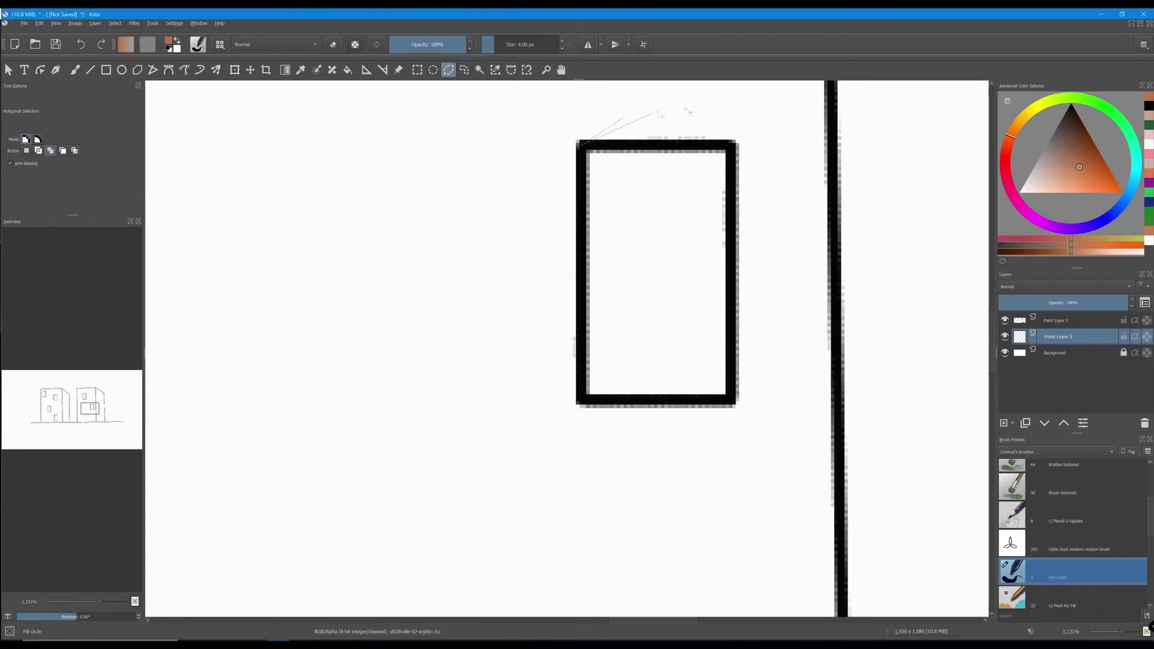
click(735, 145)
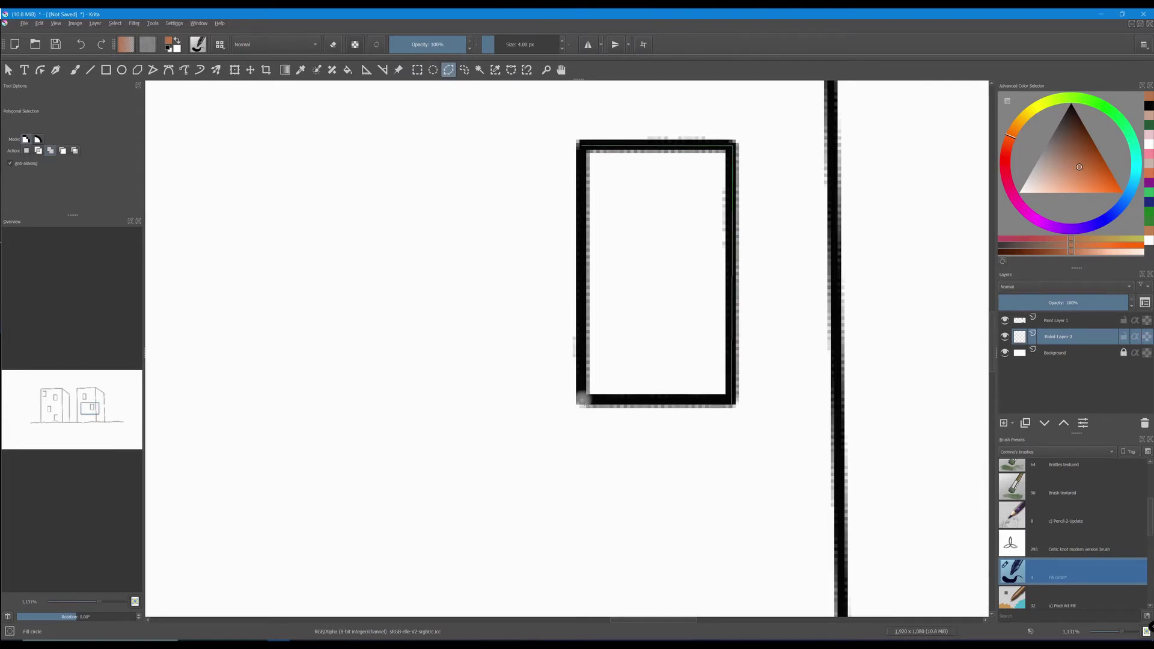
click(582, 400)
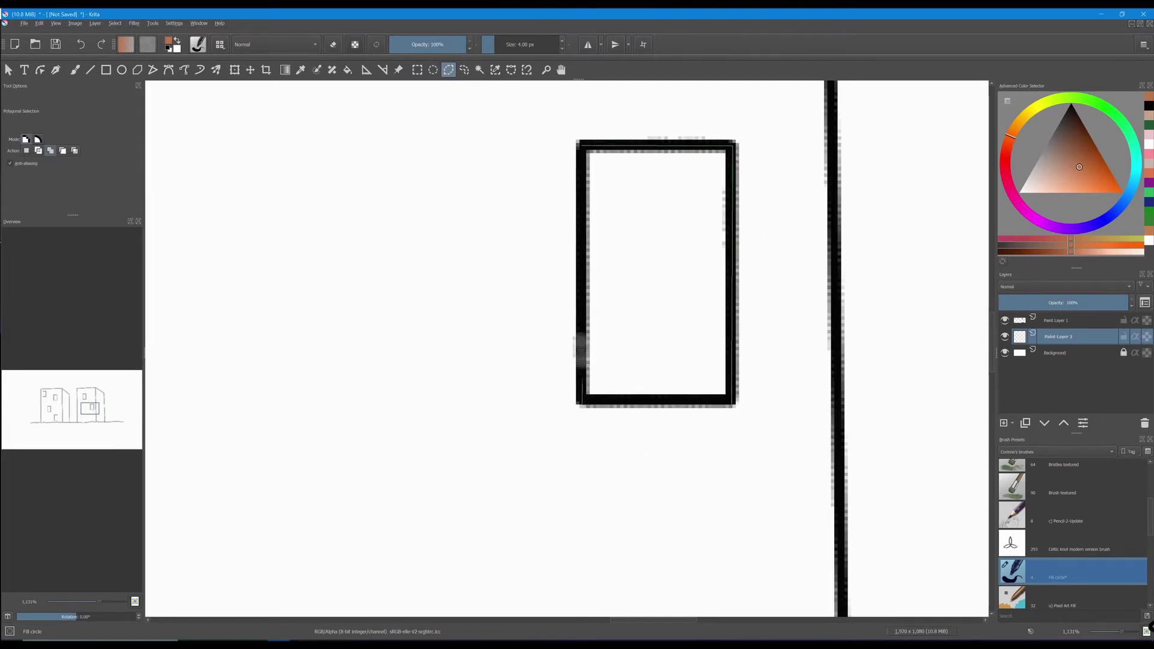
click(582, 145)
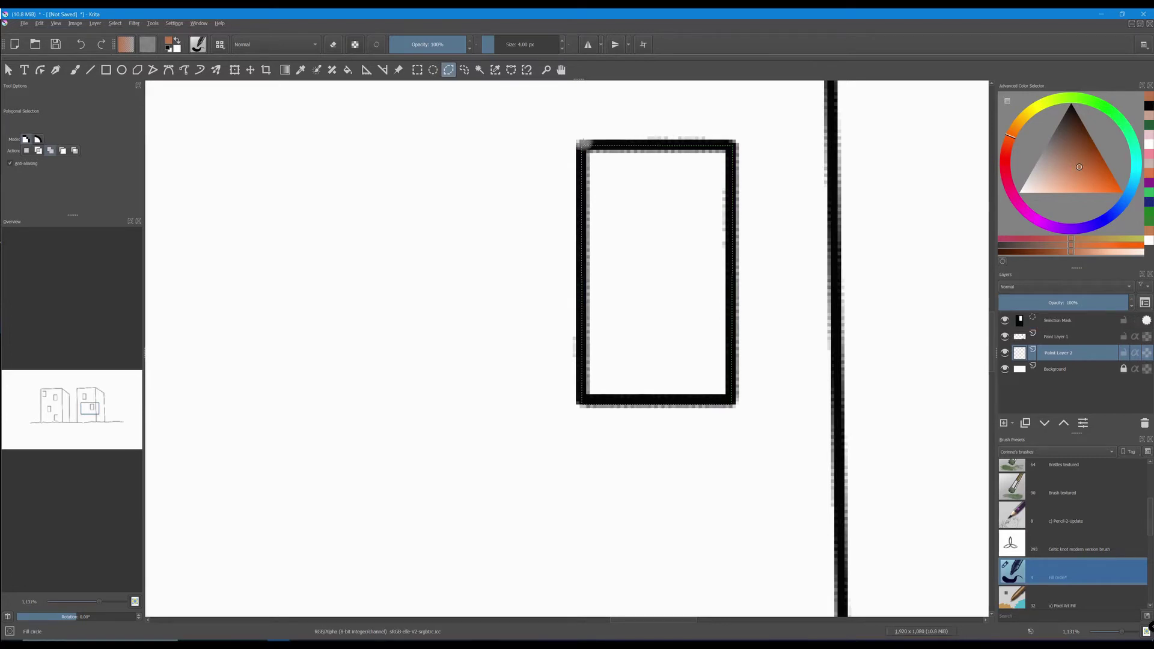
key(shift+BackSpace)
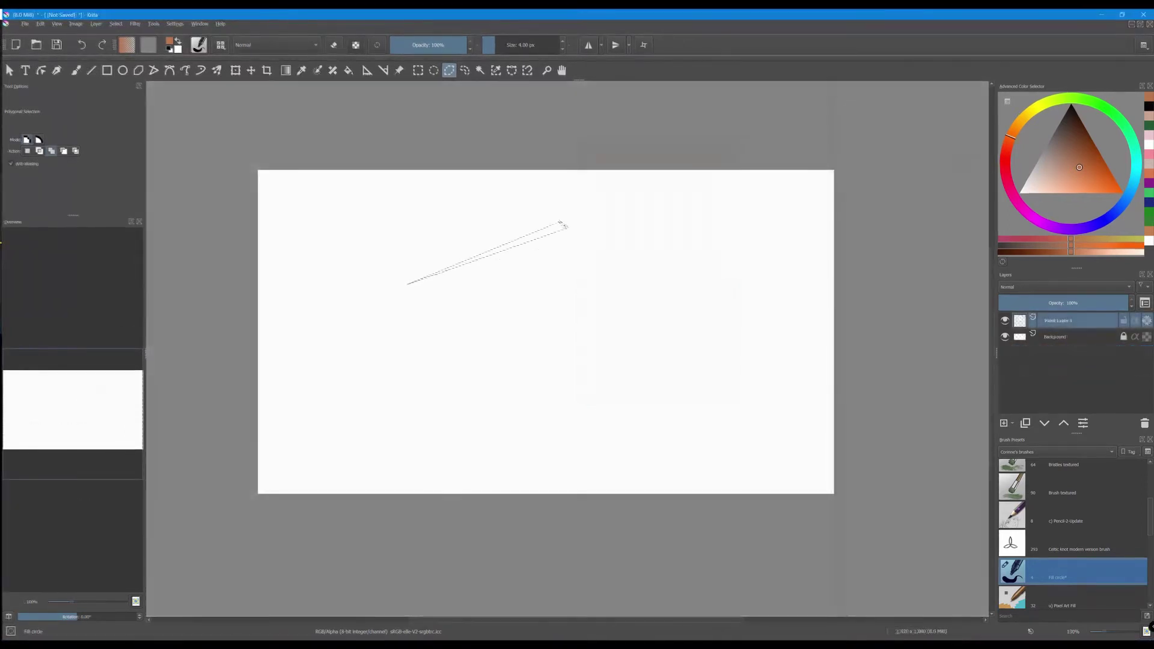
- Close the zigzag polygon selection, fill it with teal on a new layer, and deselect
click(546, 223)
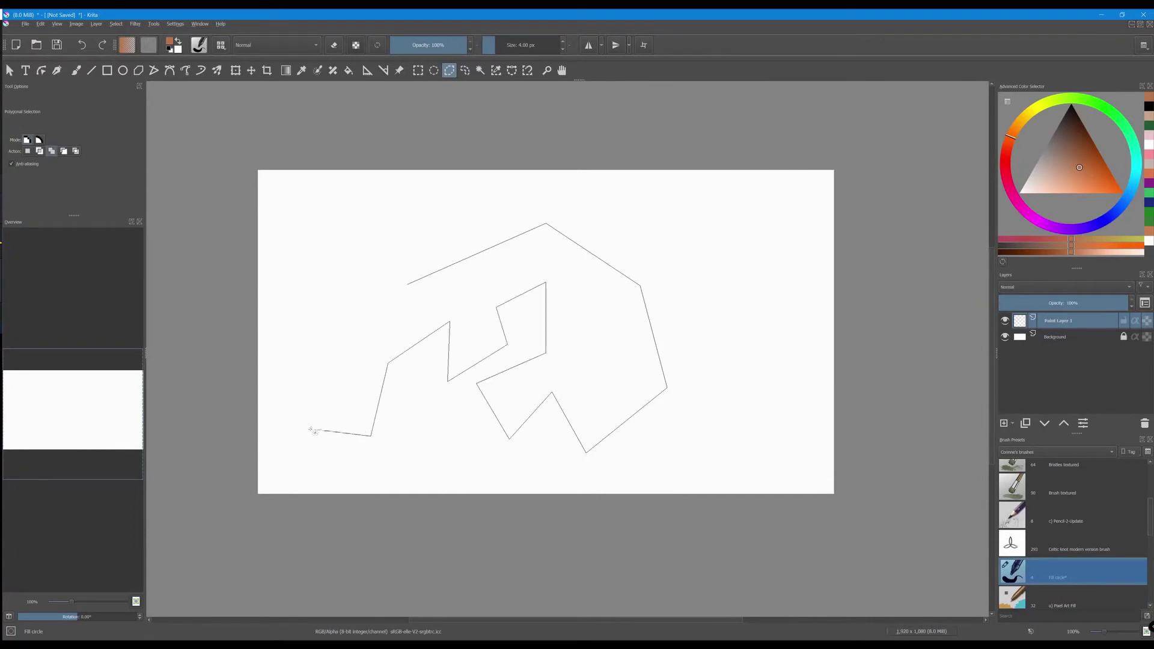
click(408, 285)
key(Insert)
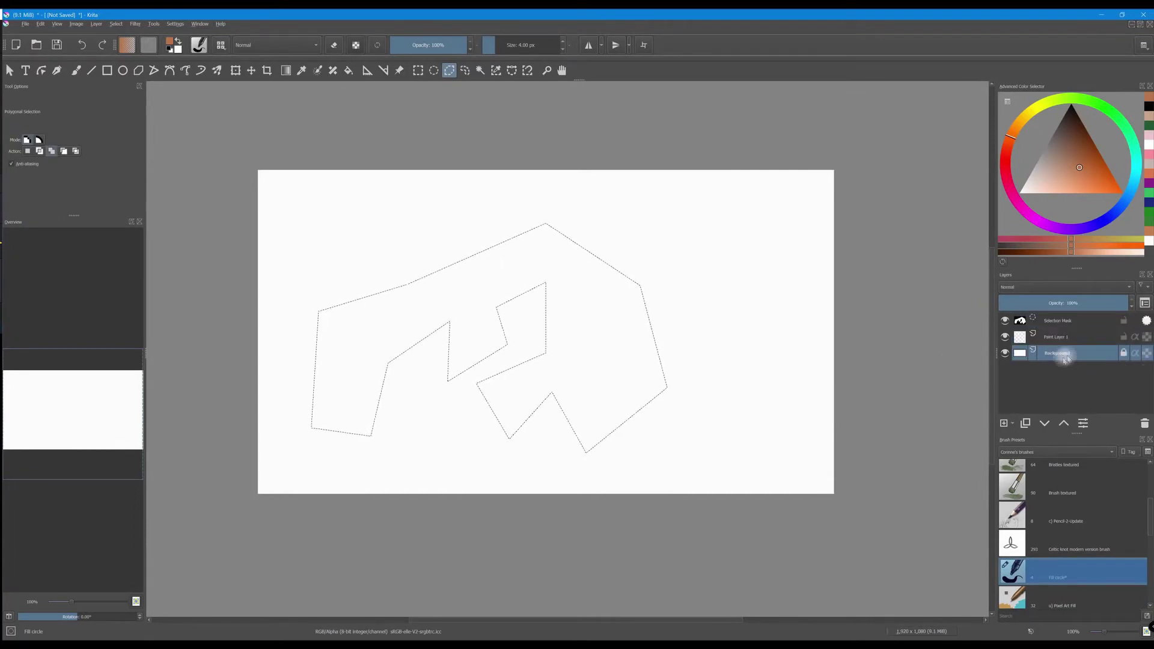
click(1063, 97)
click(1136, 172)
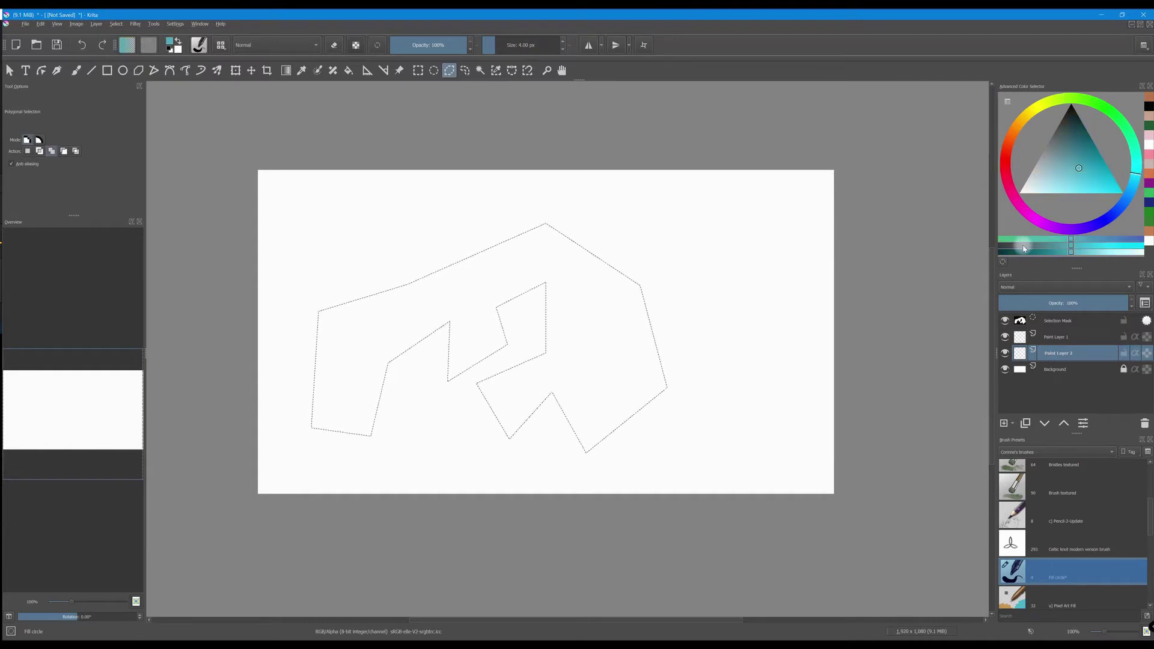
key(shift+BackSpace)
key(ctrl+shift+a)
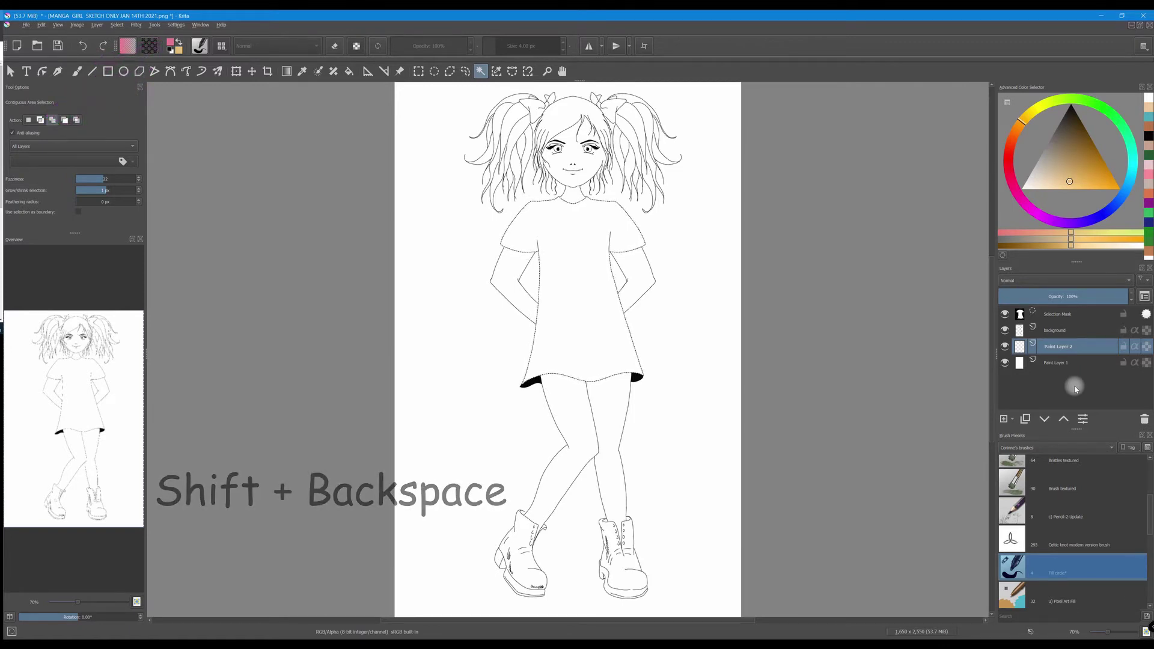
- Restore the dress selection and fill it with the white background colour using Ctrl+Backspace
key(shift+BackSpace)
key(ctrl+shift+a)
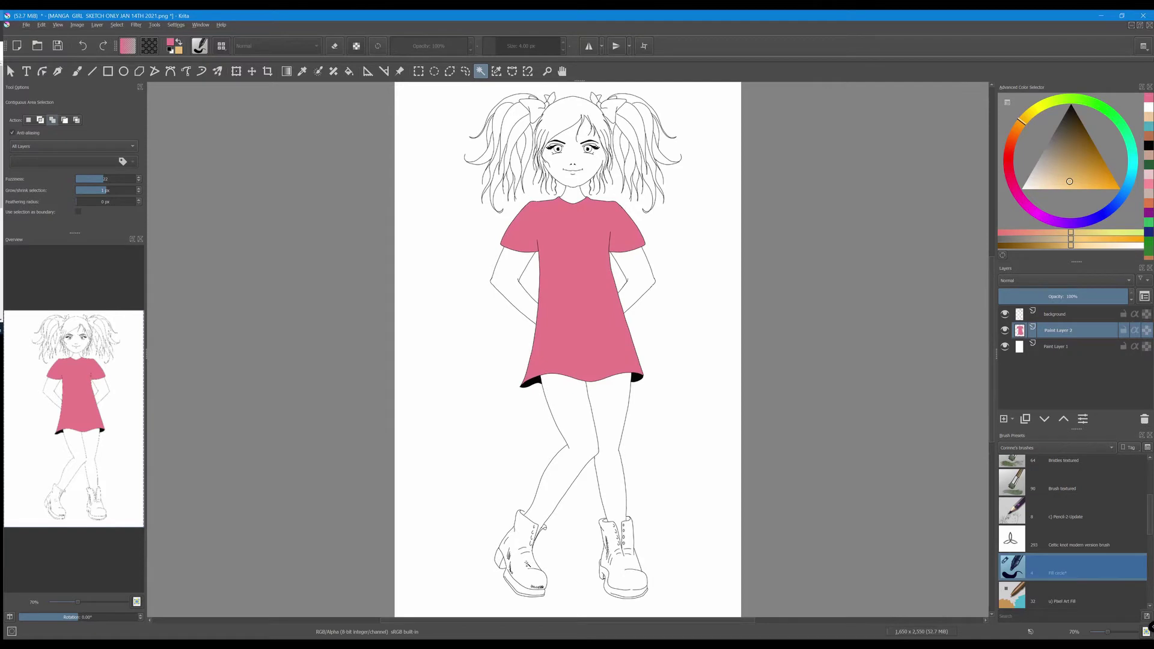
key(ctrl+z)
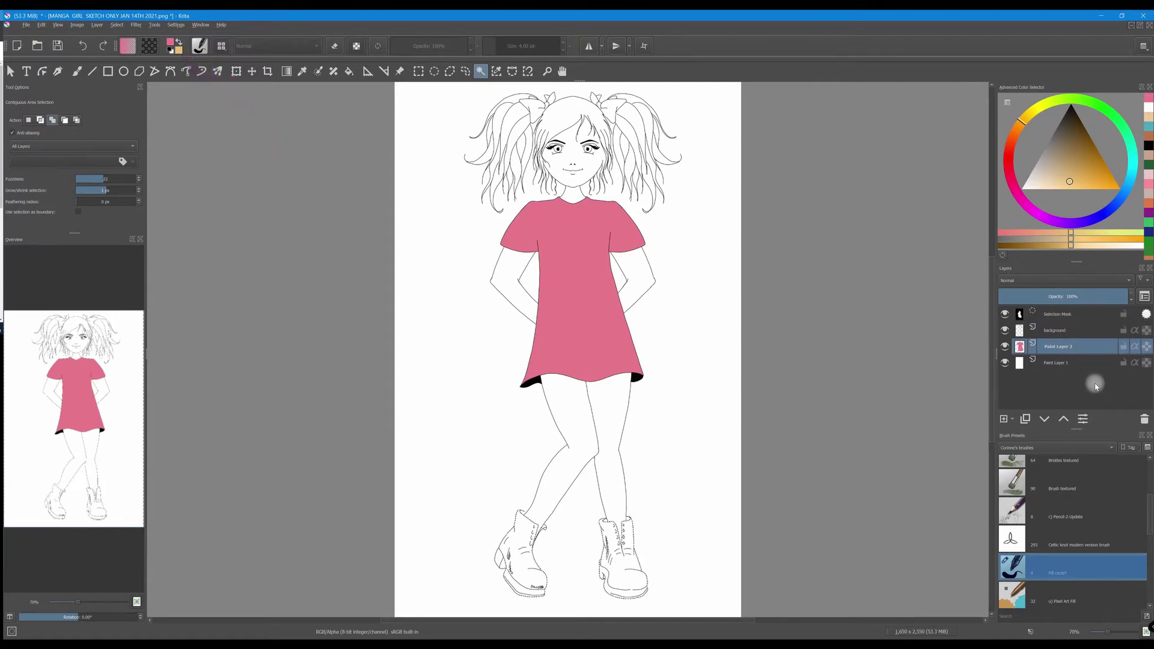
key(ctrl+BackSpace)
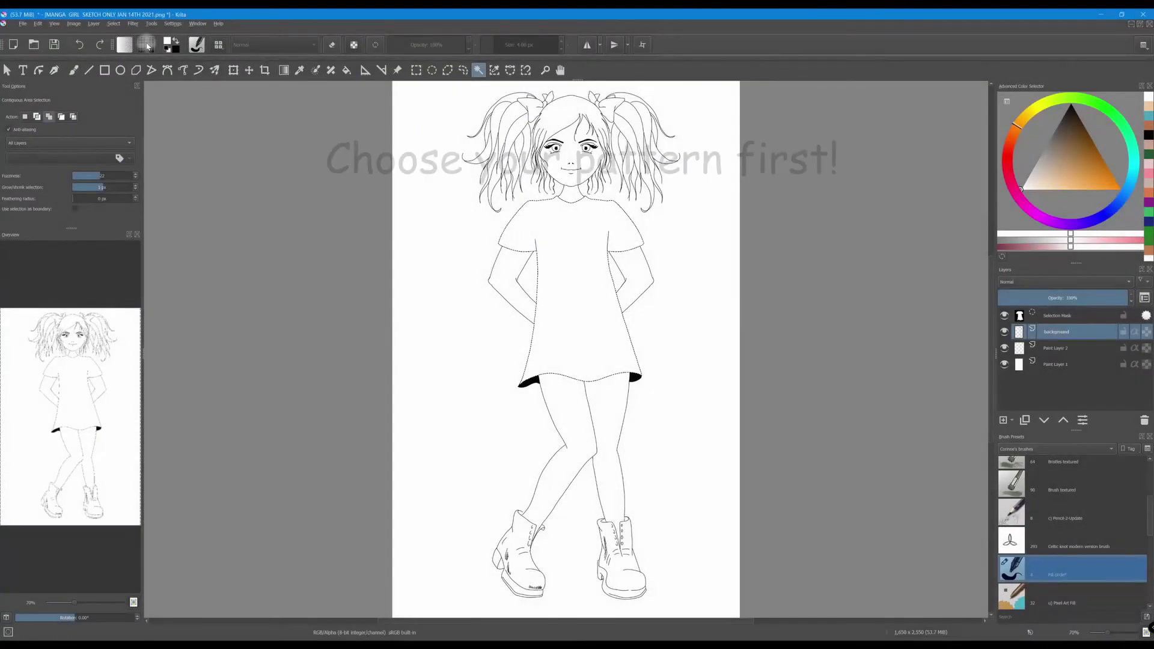
- Choose the Cross05 pattern and fill the selected dress via Edit > Fill with Pattern
click(147, 45)
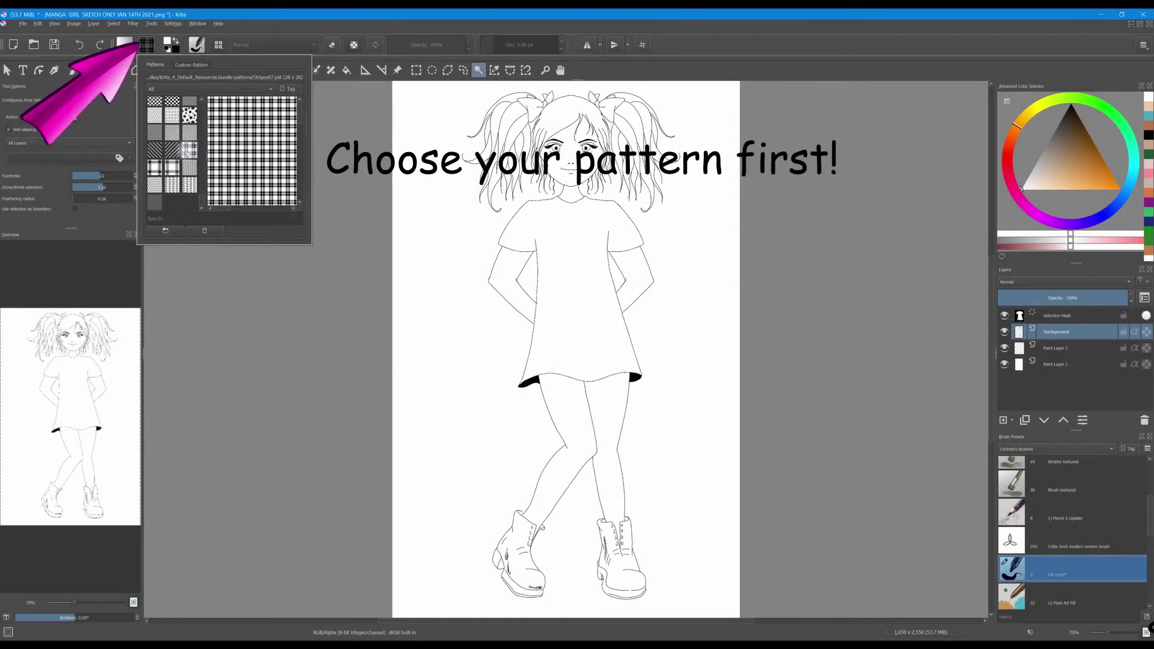
scroll(203, 196, up, 6)
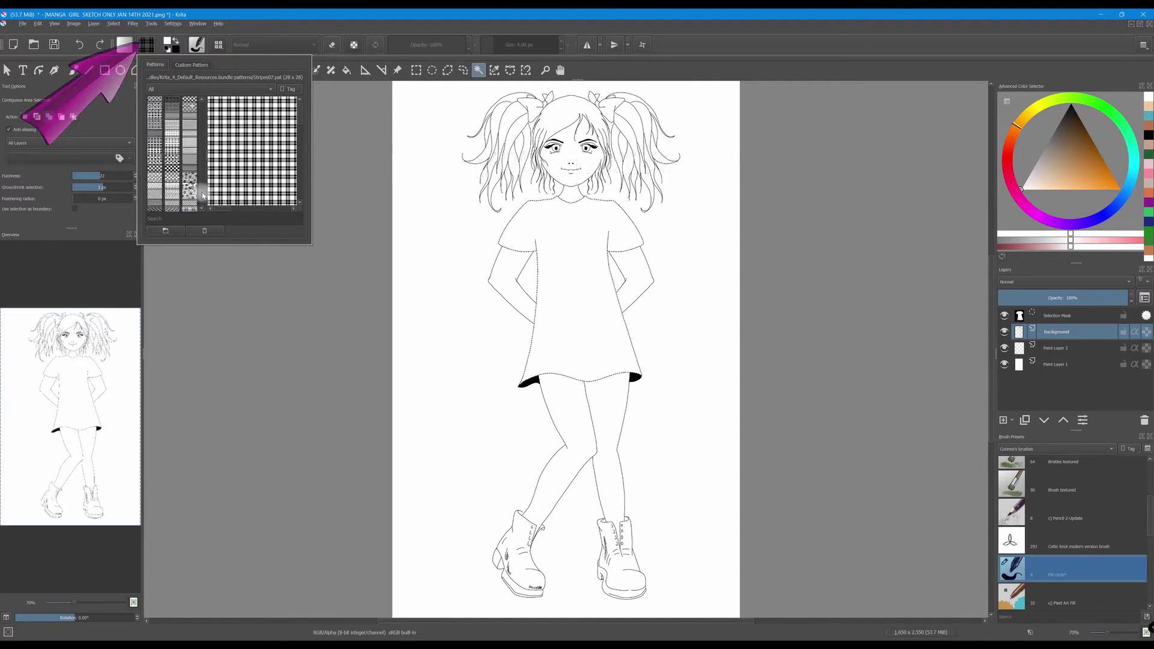
scroll(201, 191, up, 3)
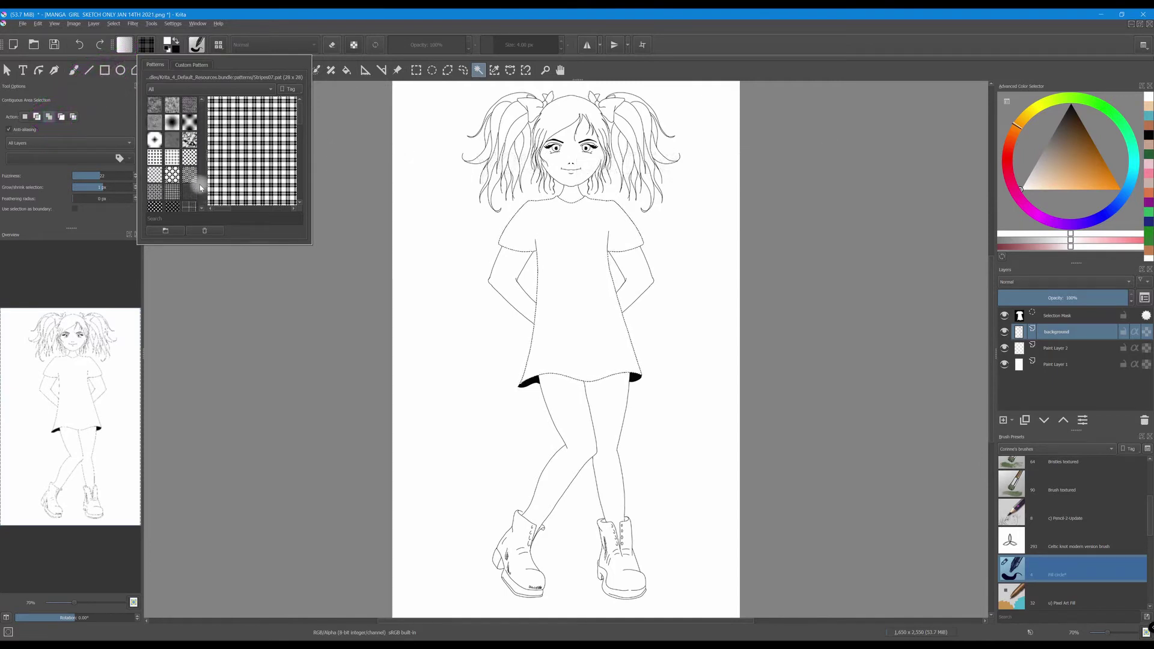
click(172, 175)
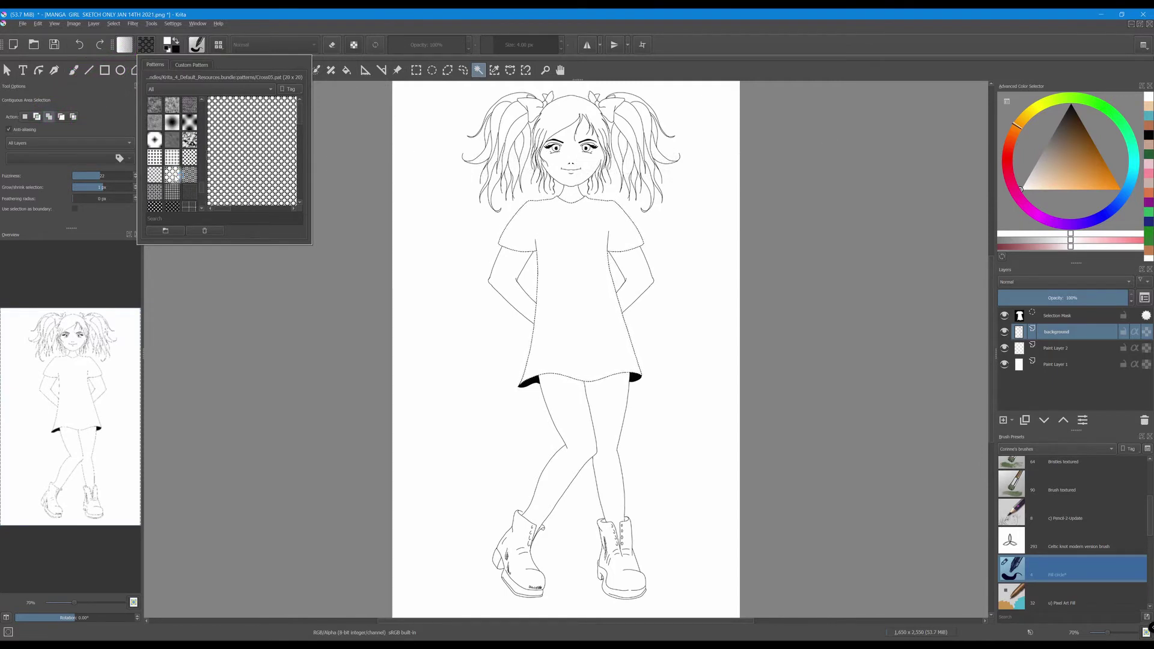
click(327, 107)
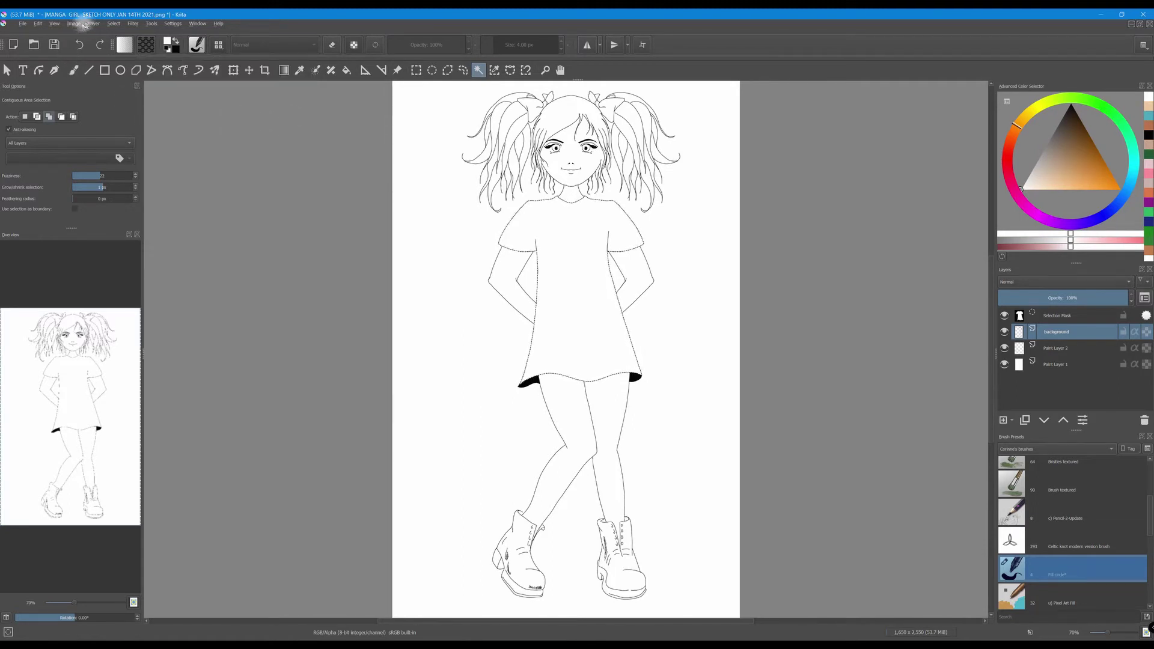
click(38, 23)
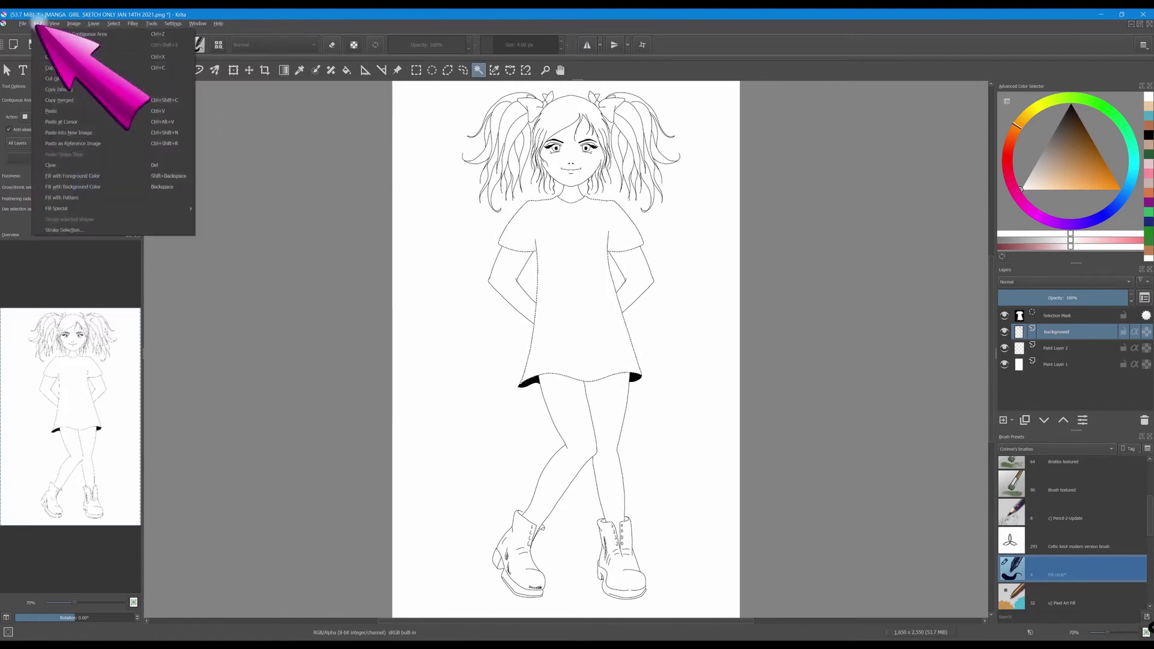
click(73, 199)
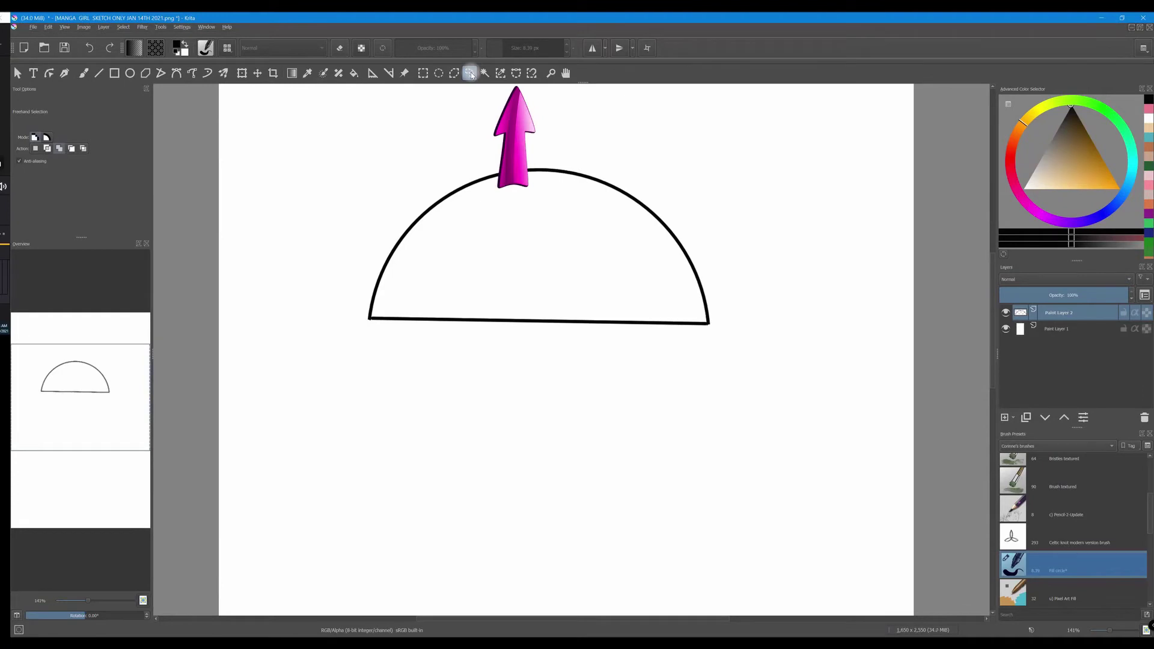
- Trace the half-circle with a Bezier curve selection along its arc and fill it black
click(515, 75)
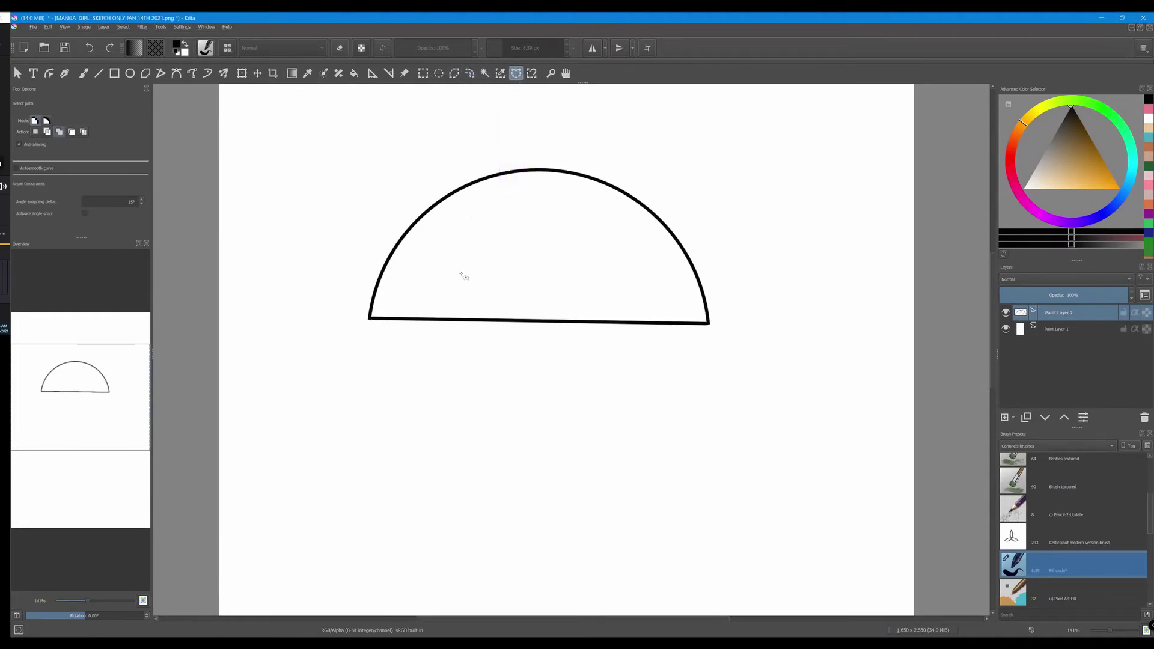
click(369, 319)
drag(491, 195, 574, 153)
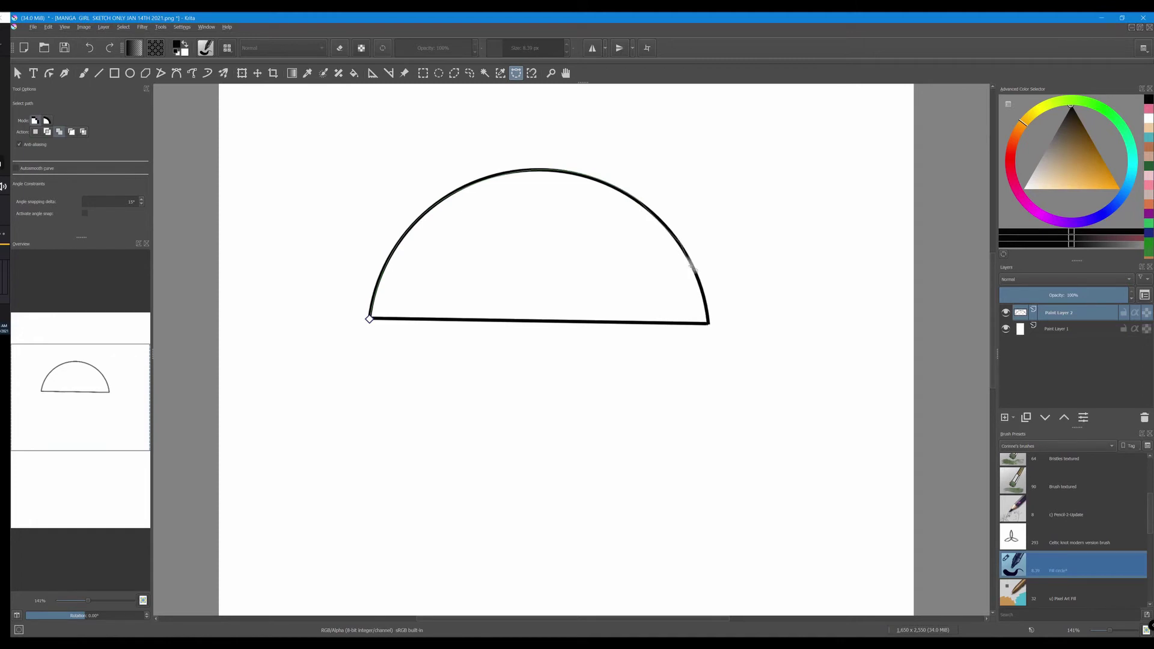
click(711, 326)
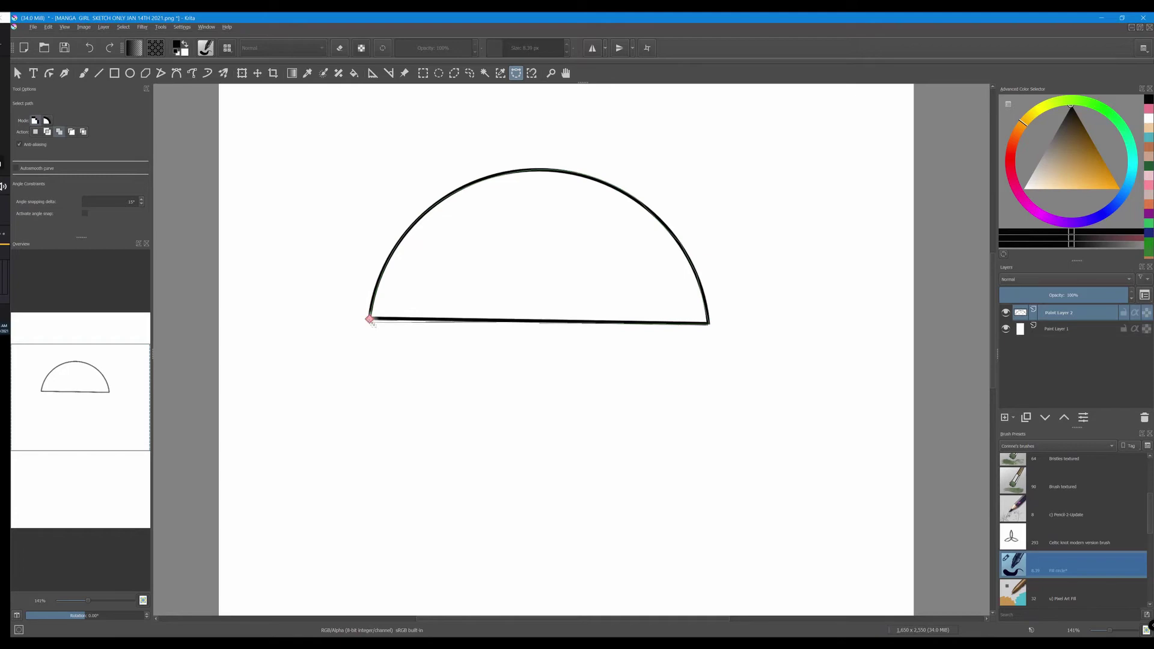
click(369, 319)
key(shift+BackSpace)
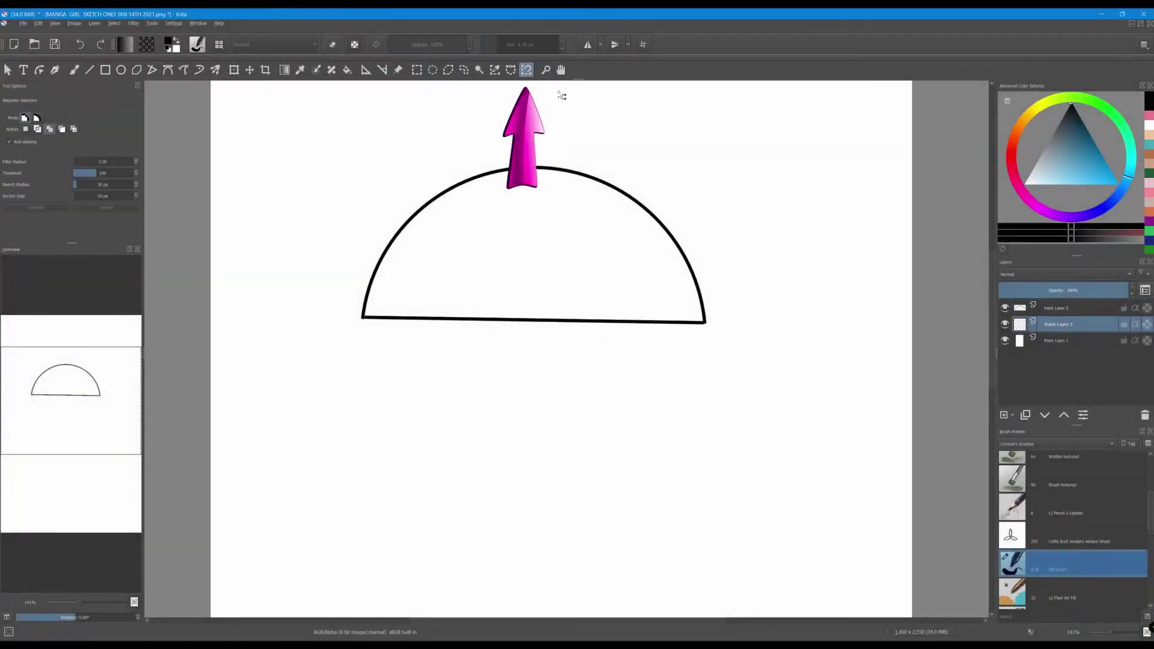
- Trace the half-circle magnetically, fill it light blue, then delete the filled layer
mouse_move(365, 316)
mouse_down()
mouse_move(418, 213)
mouse_move(458, 188)
mouse_move(573, 177)
mouse_move(657, 221)
mouse_move(703, 300)
mouse_move(686, 325)
mouse_move(364, 317)
mouse_up()
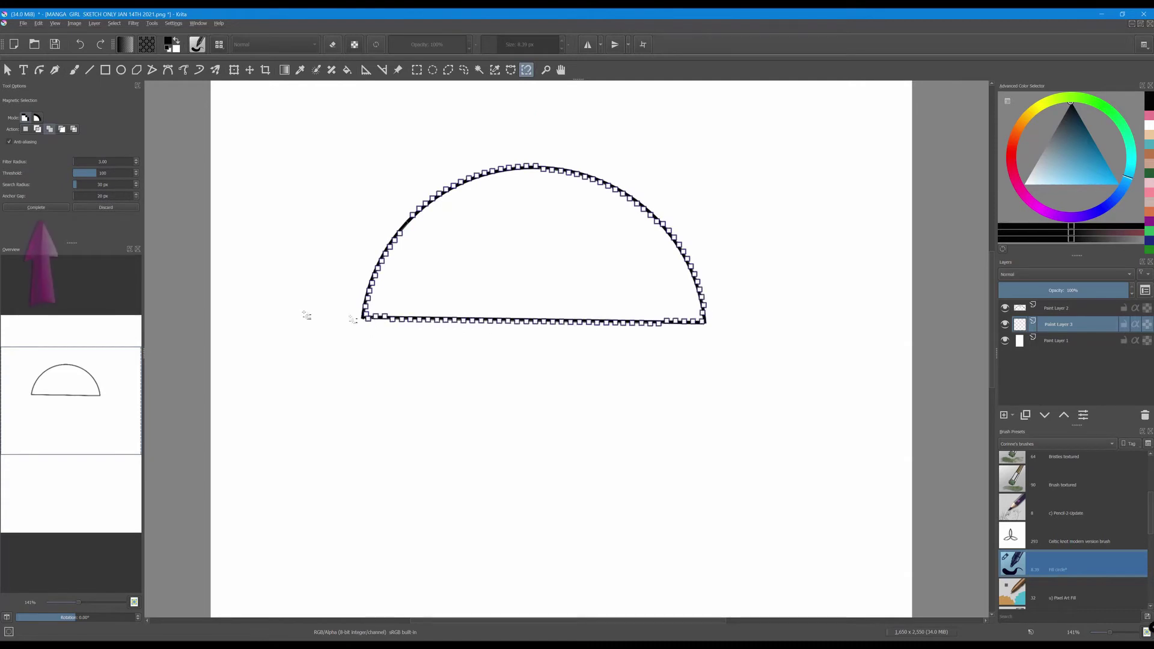
click(36, 208)
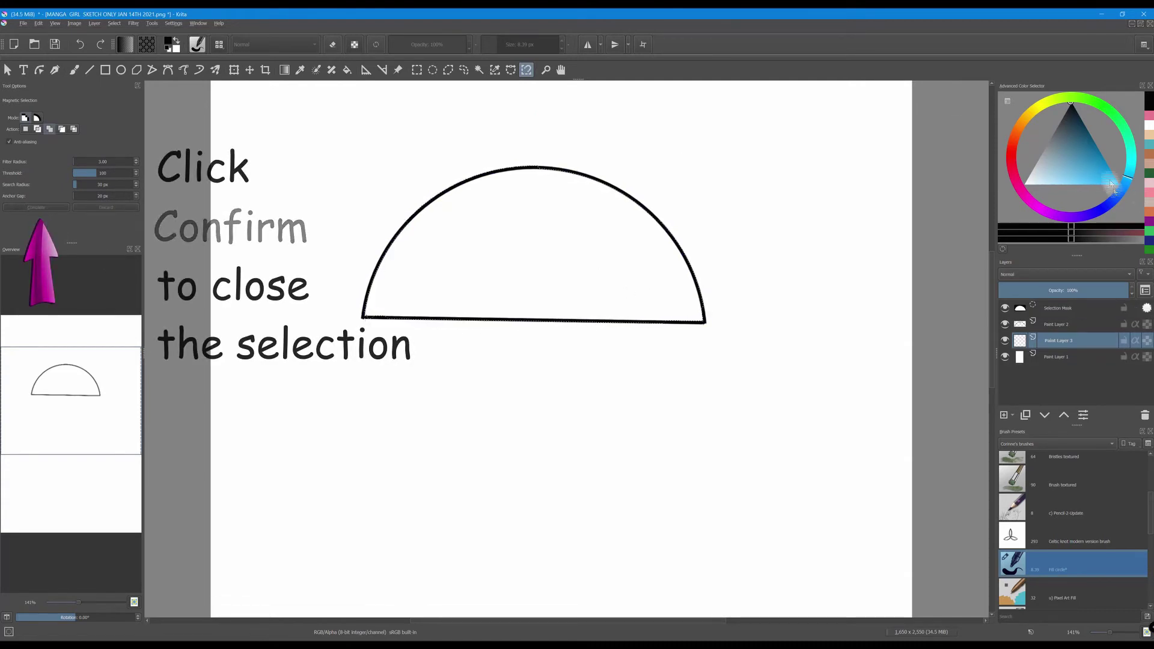
key(shift+BackSpace)
key(ctrl+shift+a)
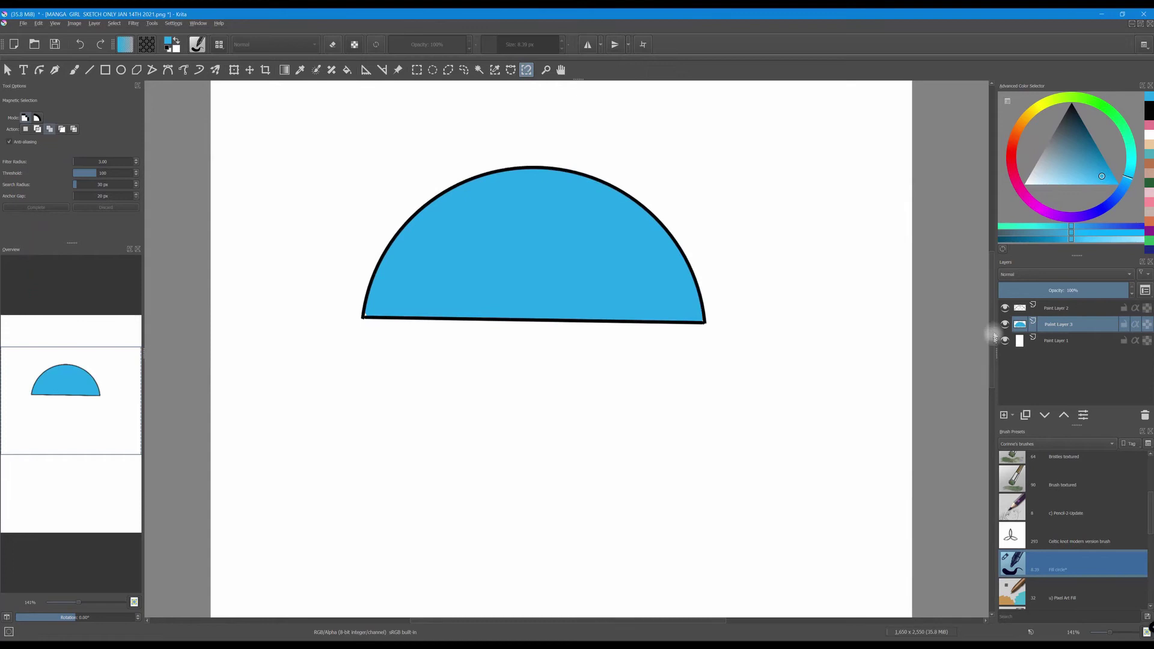
click(1145, 416)
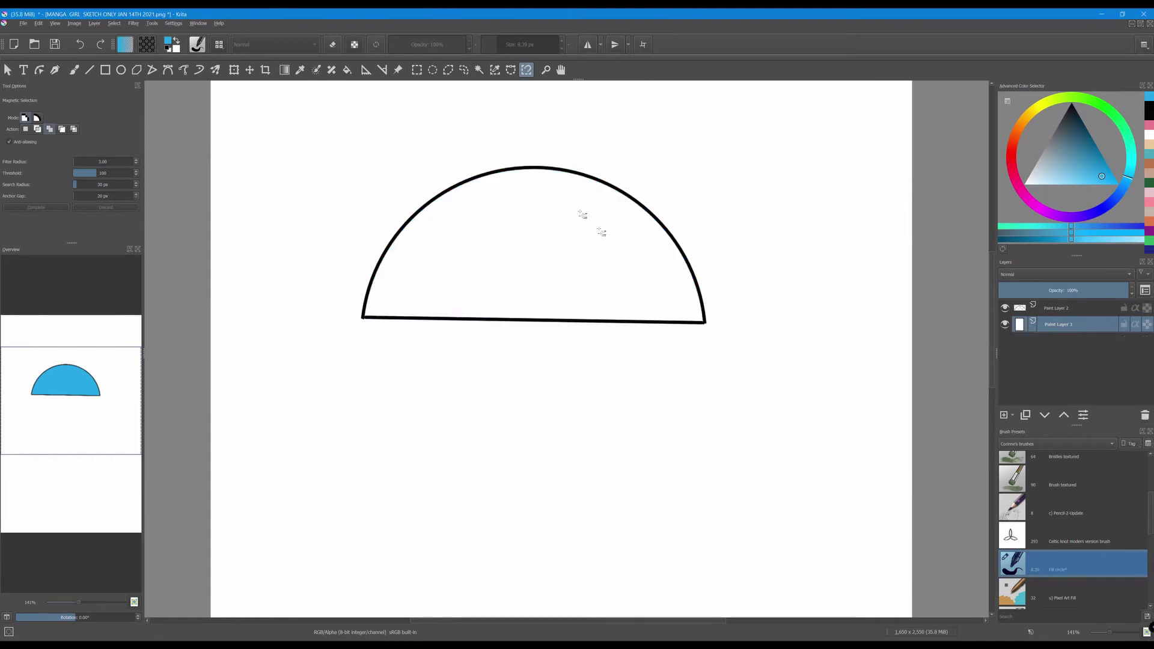
- Re-trace the arc and fill the half-circle blue on Paint Layer 1, then remove the fill
click(543, 165)
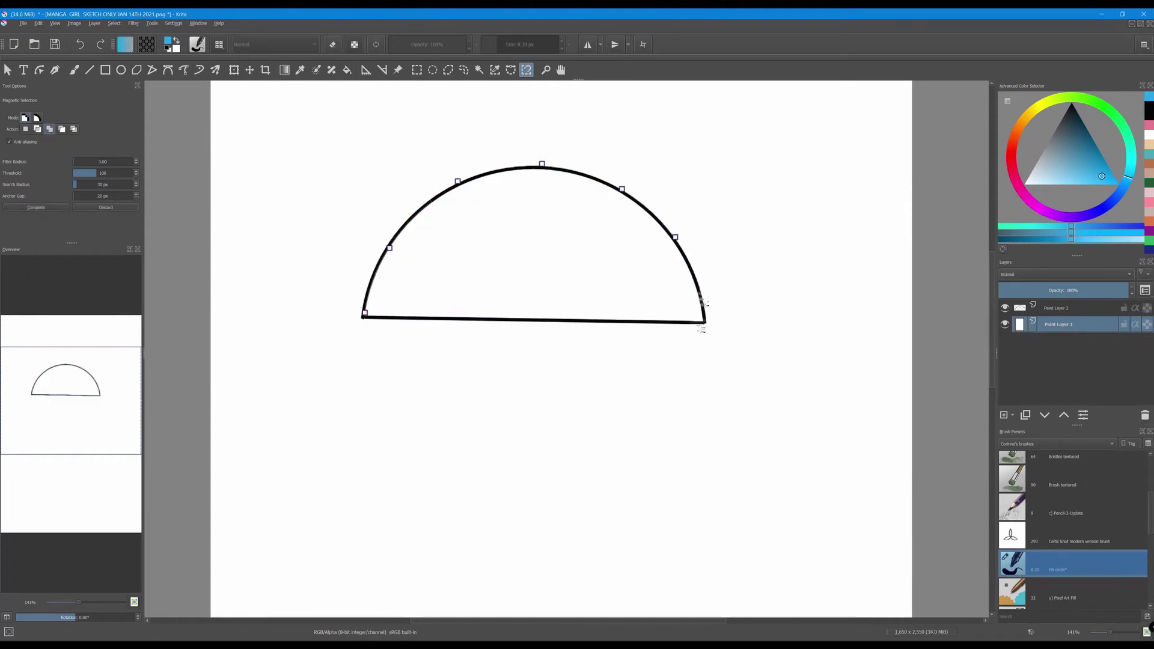
key(Return)
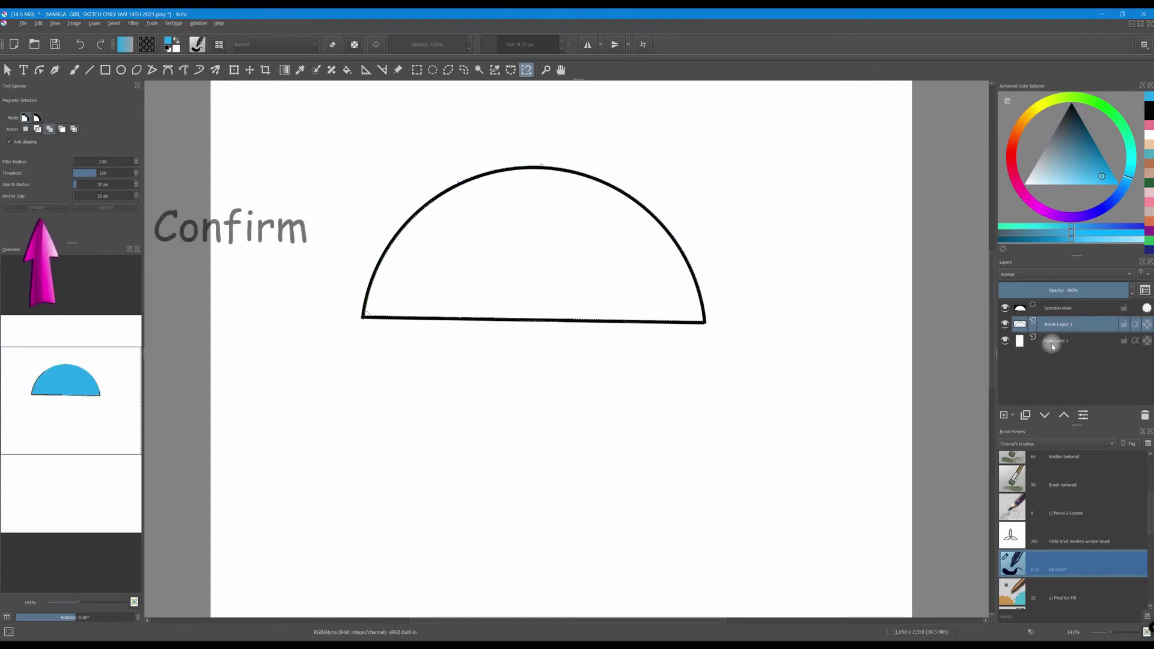
click(1053, 347)
key(shift+BackSpace)
key(ctrl+shift+a)
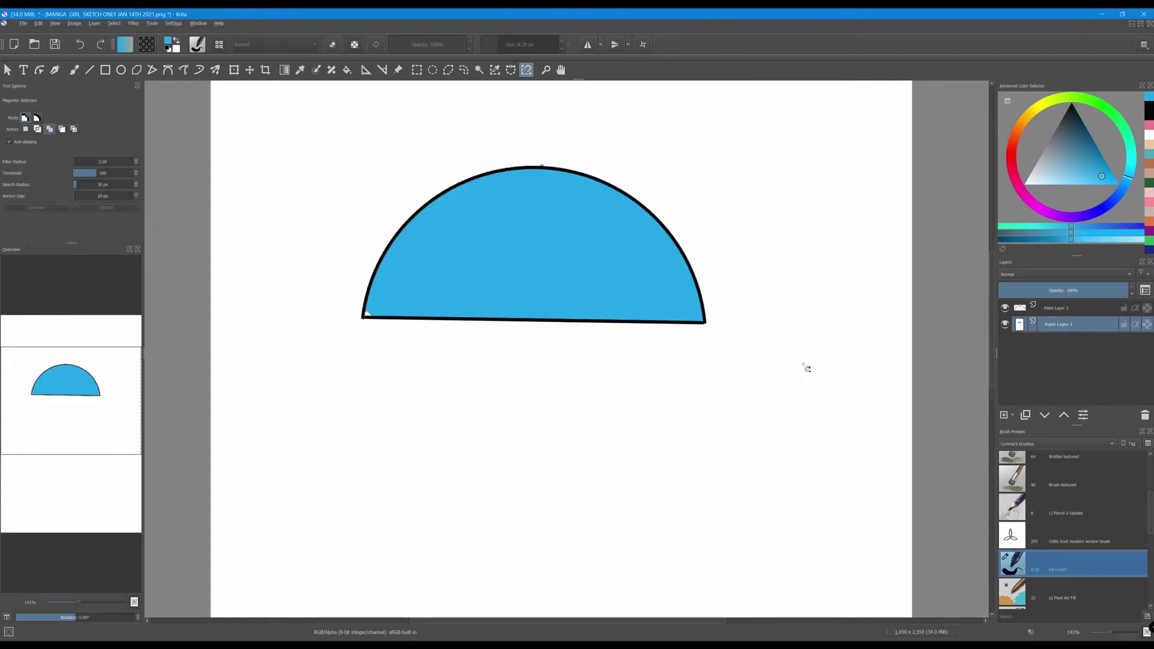
key(Delete)
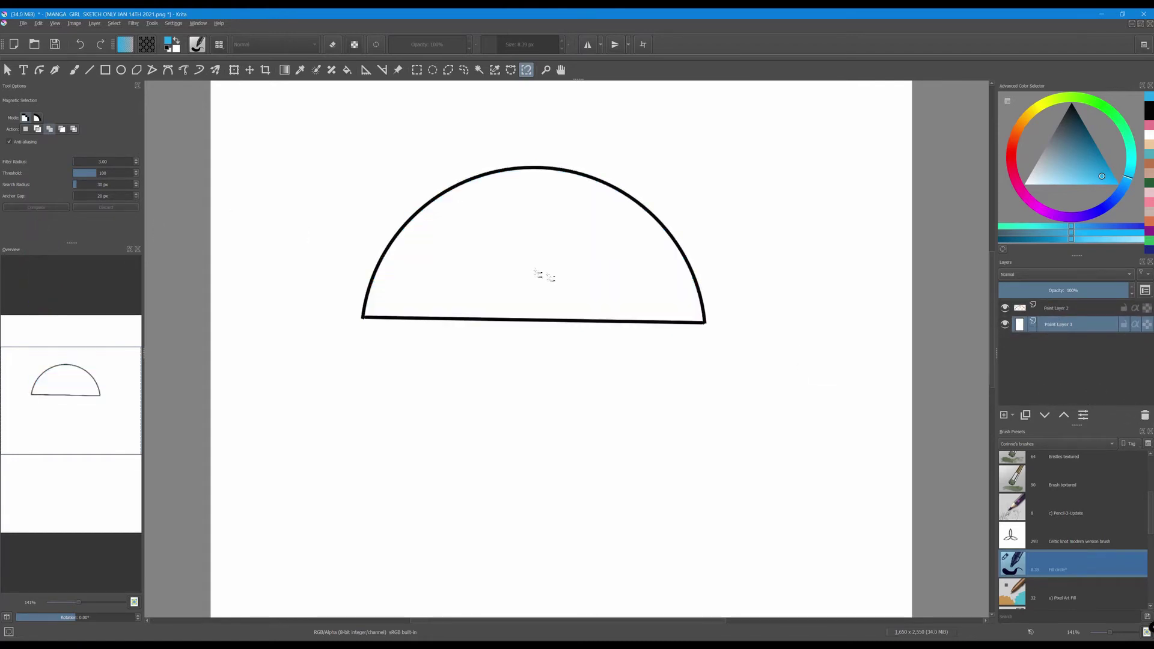
- Trace the half-circle's arc and bottom edge again and complete the magnetic selection
click(378, 269)
click(408, 220)
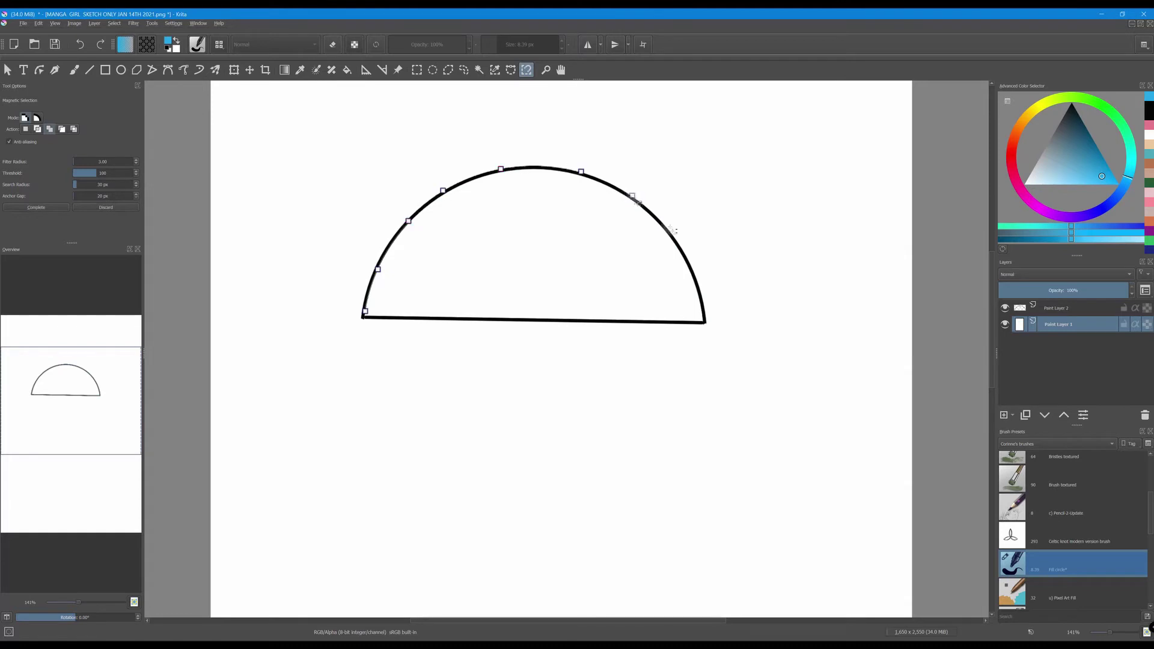
drag(704, 326, 423, 327)
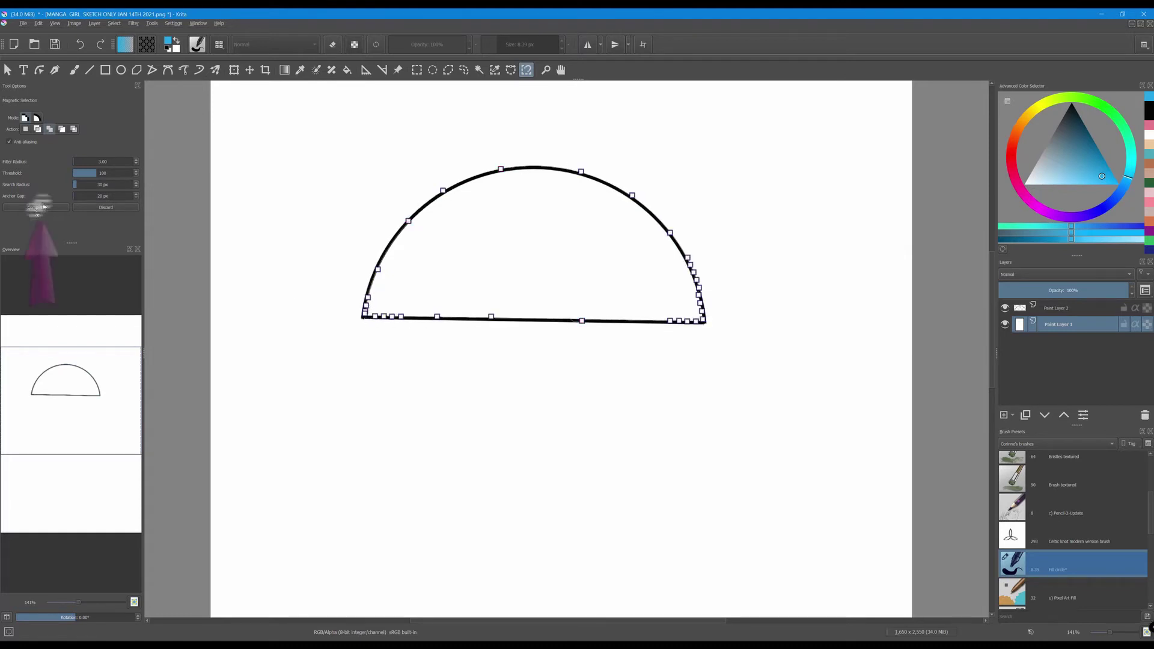
click(367, 305)
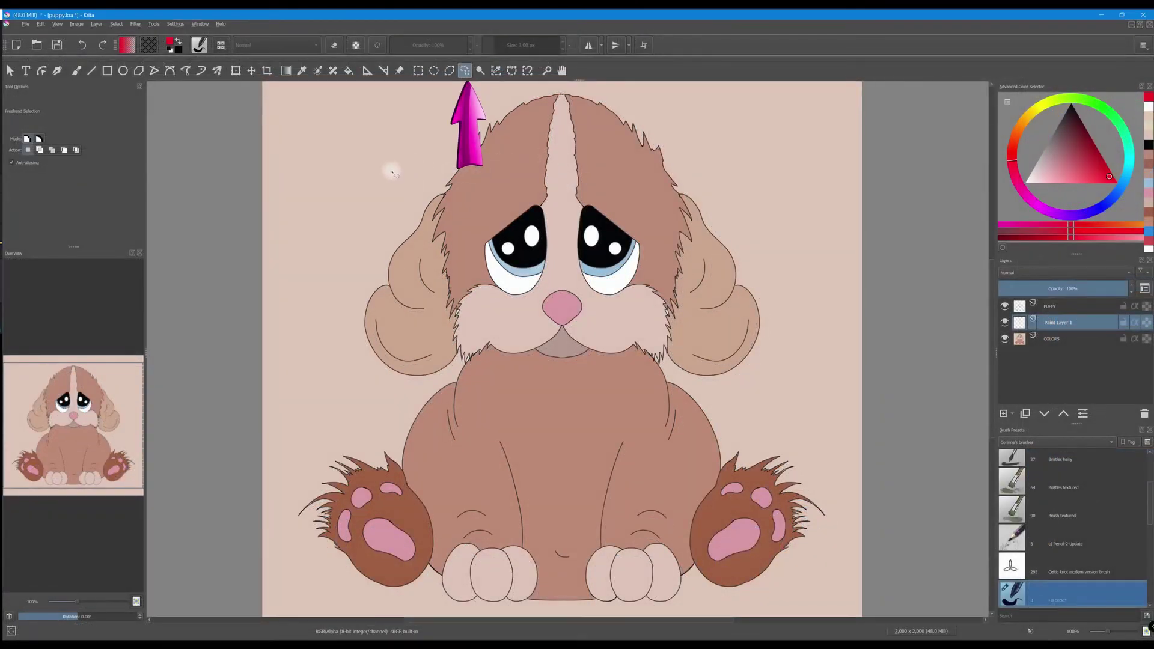
- Draw freehand hearts left and right of the puppy's head, fill them red, and deselect
mouse_move(392, 173)
mouse_down()
mouse_move(376, 157)
mouse_move(398, 144)
mouse_move(393, 173)
mouse_up()
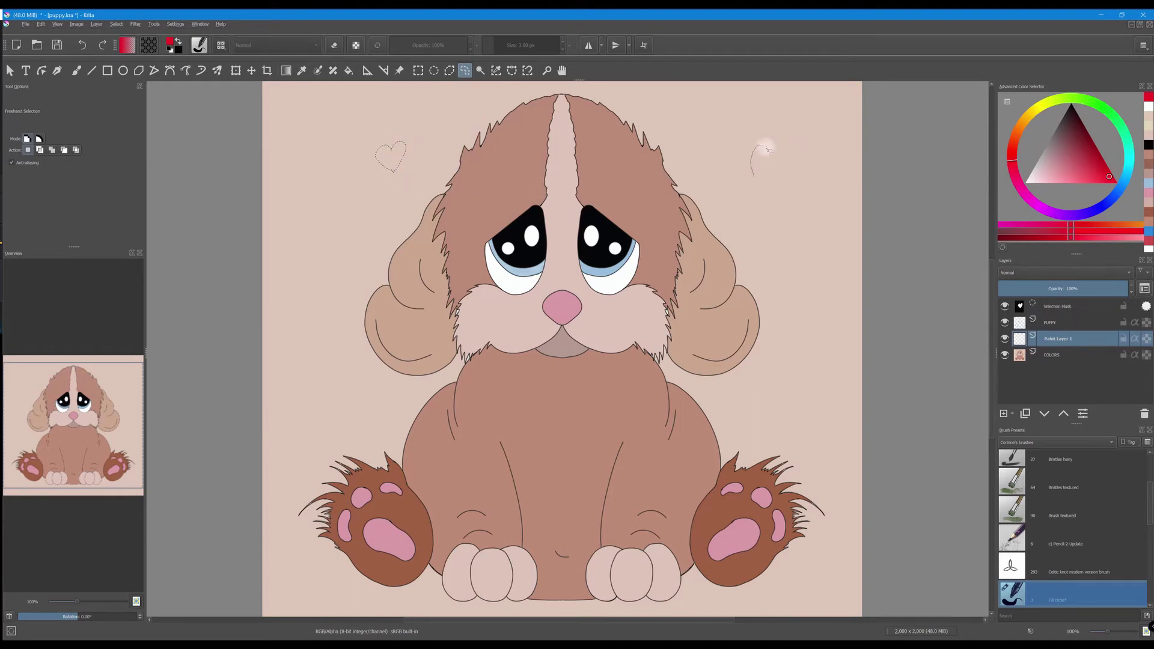
drag(767, 149, 755, 175)
key(shift+BackSpace)
key(ctrl+shift+a)
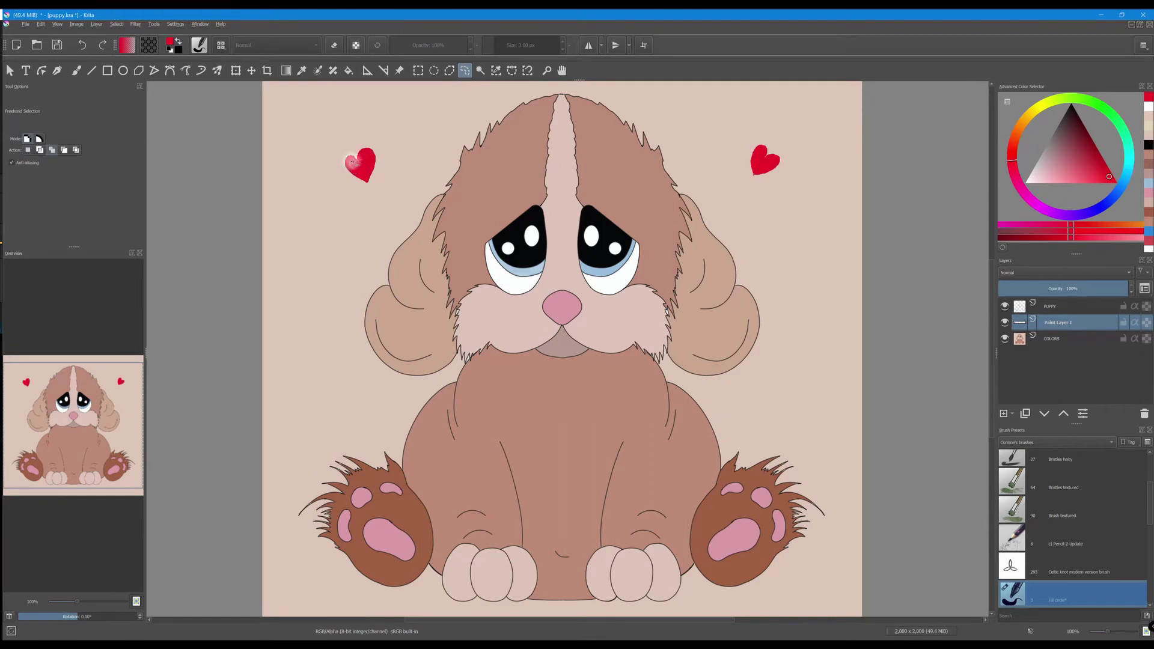
- Reselect the hearts, pick a very light pink colour, then deselect
key(ctrl+shift+d)
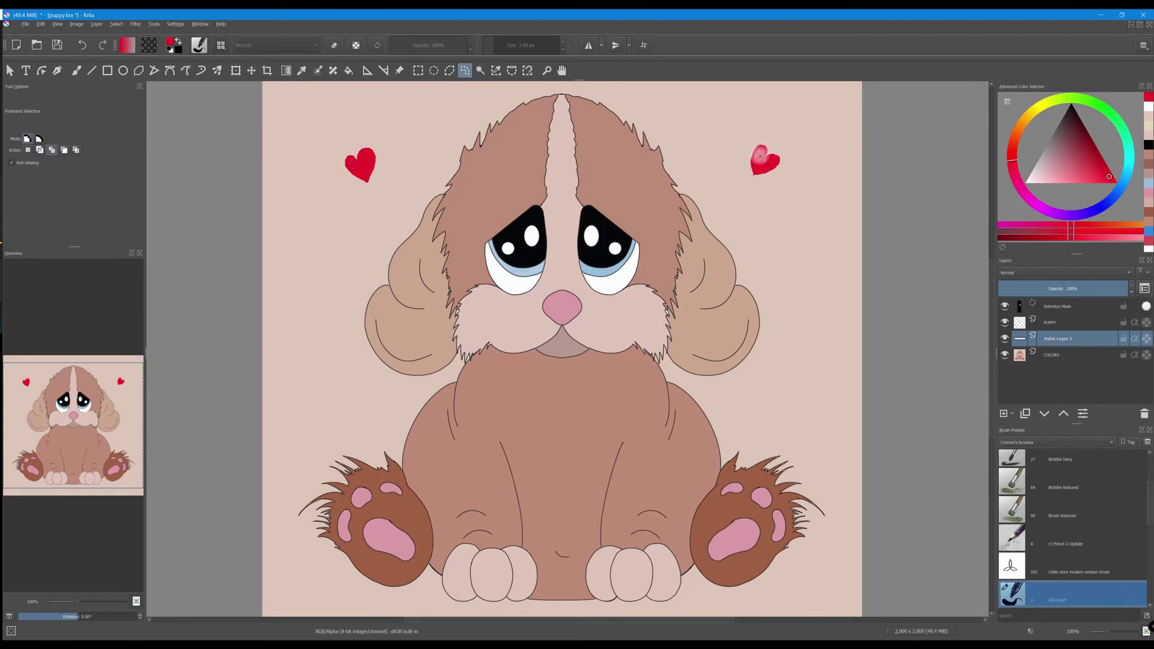
ctrl+click(688, 244)
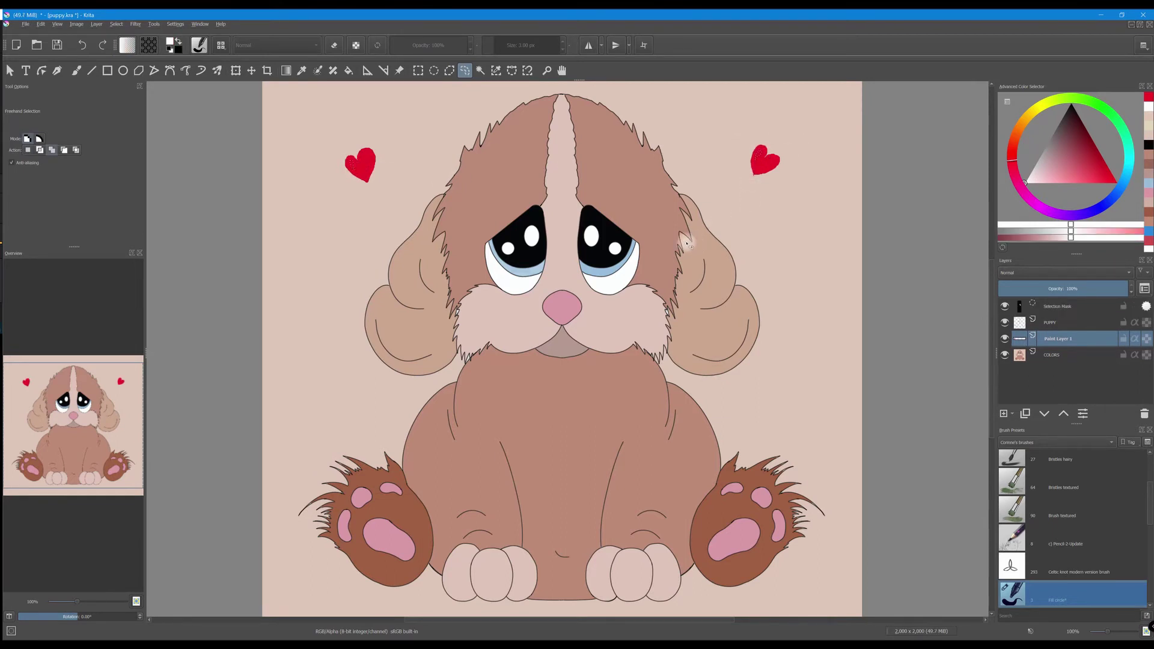
key(ctrl+shift+a)
scroll(806, 613, up, 3)
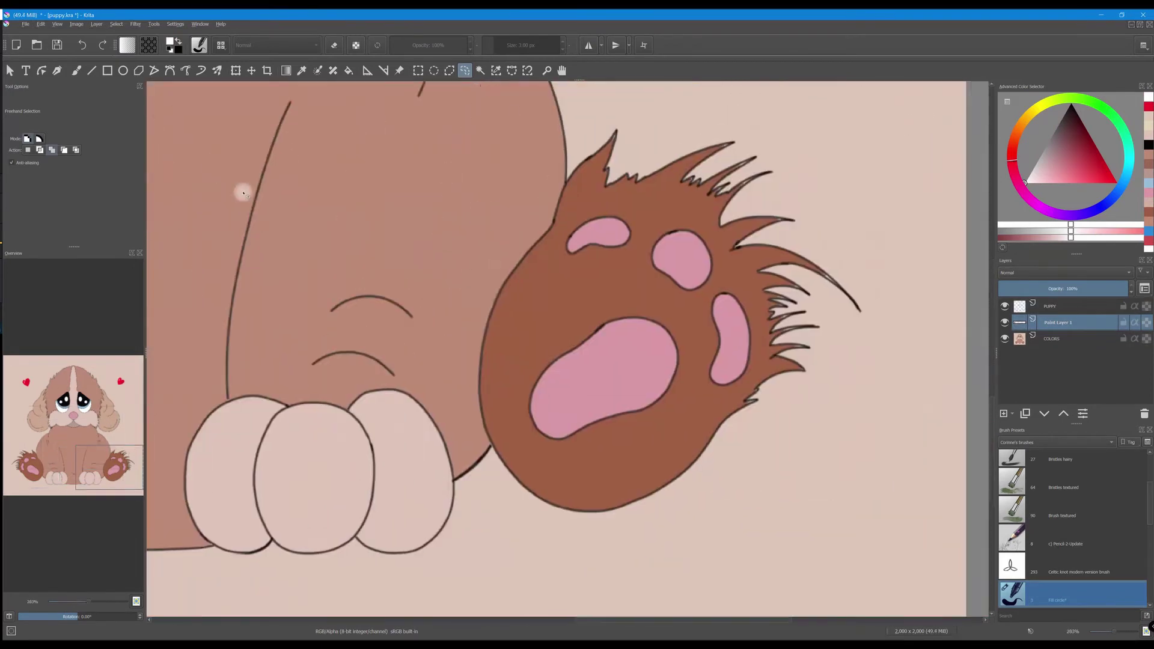
- Select the three toe pads and brush them a darker pink
mouse_move(604, 218)
mouse_down()
mouse_move(572, 236)
mouse_move(575, 250)
mouse_move(626, 243)
mouse_move(606, 216)
mouse_up()
mouse_move(671, 233)
mouse_down()
mouse_move(669, 273)
mouse_move(697, 286)
mouse_move(709, 259)
mouse_move(678, 230)
mouse_up()
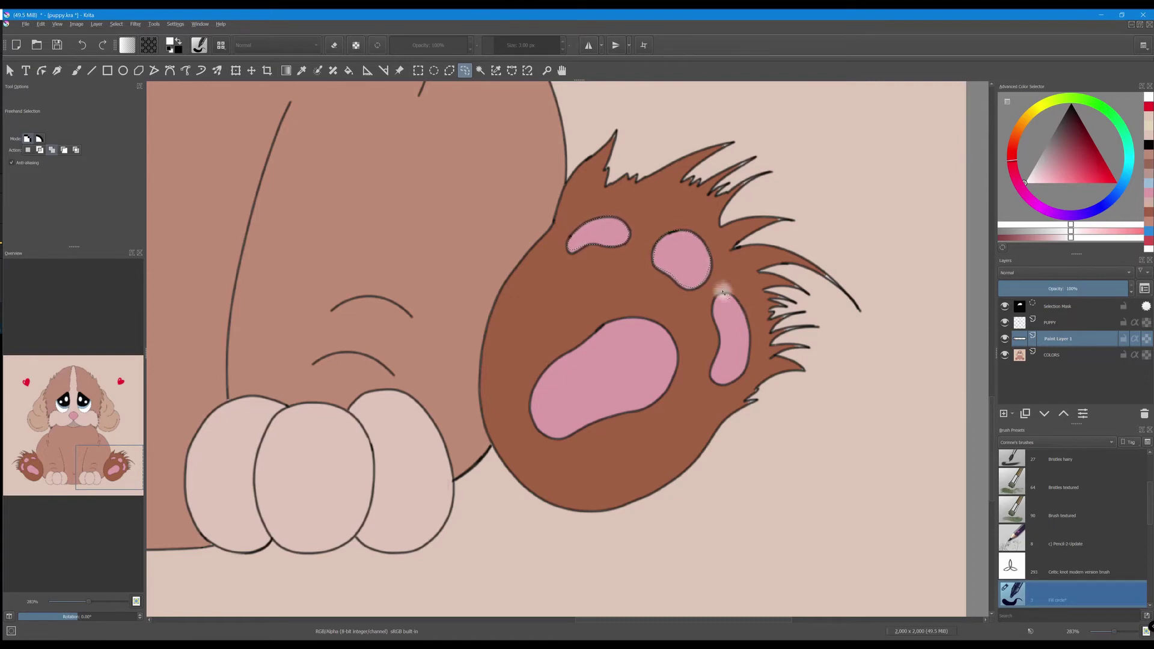
mouse_move(720, 339)
mouse_down()
mouse_move(737, 379)
mouse_move(753, 330)
mouse_move(719, 300)
mouse_up()
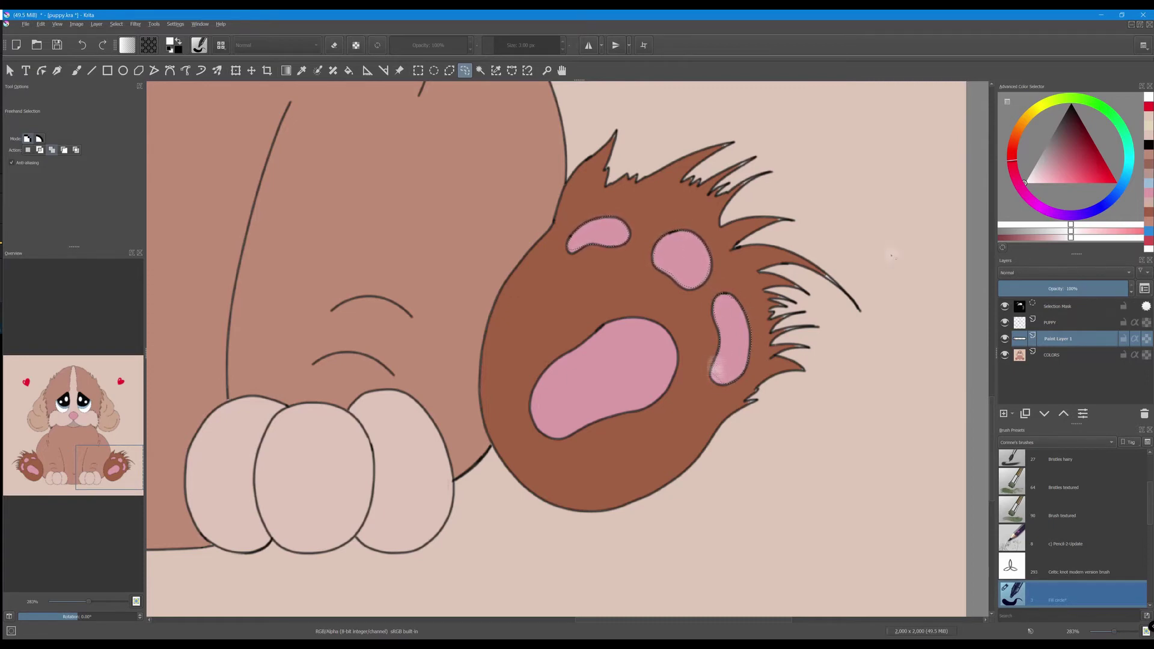
click(1061, 181)
drag(1060, 180, 1062, 171)
key(b)
mouse_move(665, 252)
mouse_down()
mouse_move(693, 231)
mouse_move(733, 265)
mouse_move(731, 379)
mouse_up()
drag(631, 224, 578, 237)
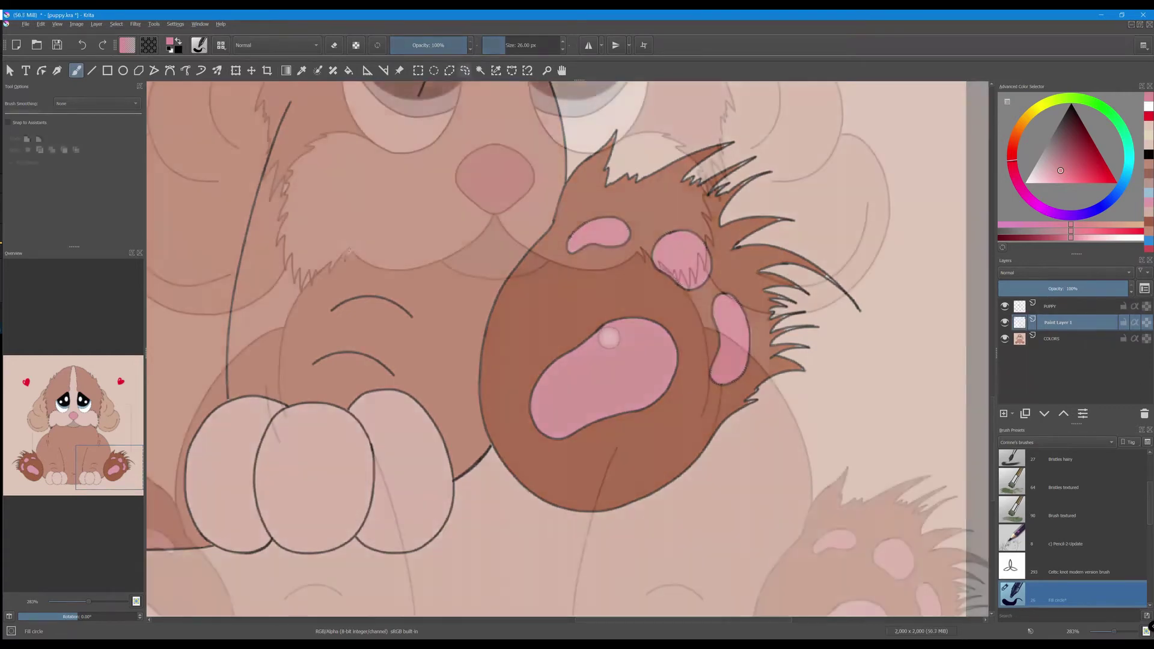
- Freehand-select the upper chest, airbrush dark shading along the mouth line, and lower layer opacity
mouse_move(356, 255)
mouse_down()
mouse_move(392, 271)
mouse_move(526, 276)
mouse_move(552, 264)
mouse_move(643, 263)
mouse_move(647, 252)
mouse_move(674, 278)
mouse_move(701, 348)
mouse_move(381, 422)
mouse_move(303, 291)
mouse_up()
drag(303, 291, 308, 286)
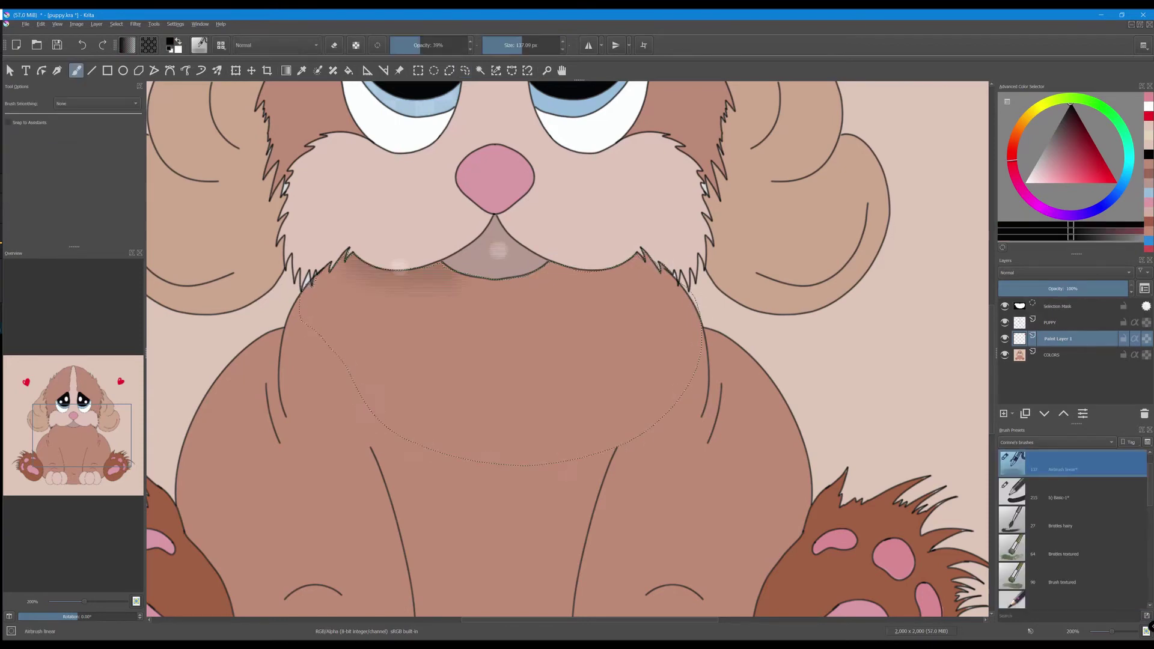
mouse_move(498, 249)
mouse_down()
mouse_move(595, 232)
mouse_move(337, 202)
mouse_move(382, 276)
mouse_move(685, 264)
mouse_up()
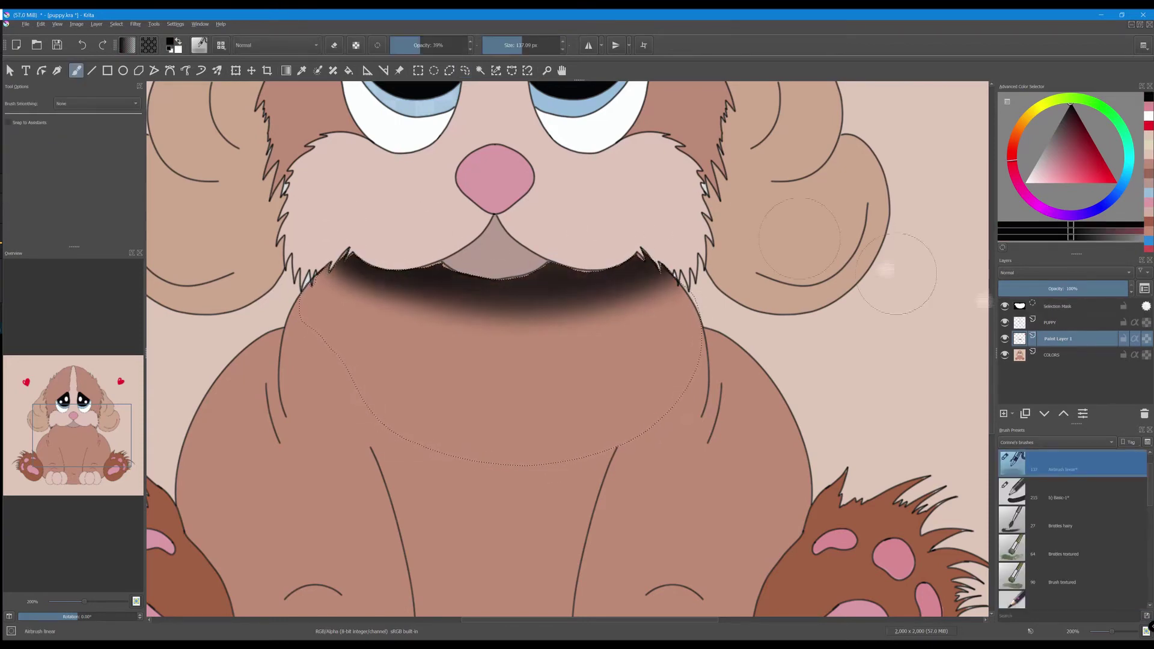
mouse_move(1109, 288)
mouse_down()
mouse_move(1049, 288)
mouse_move(1073, 288)
mouse_up()
scroll(481, 377, down, 2)
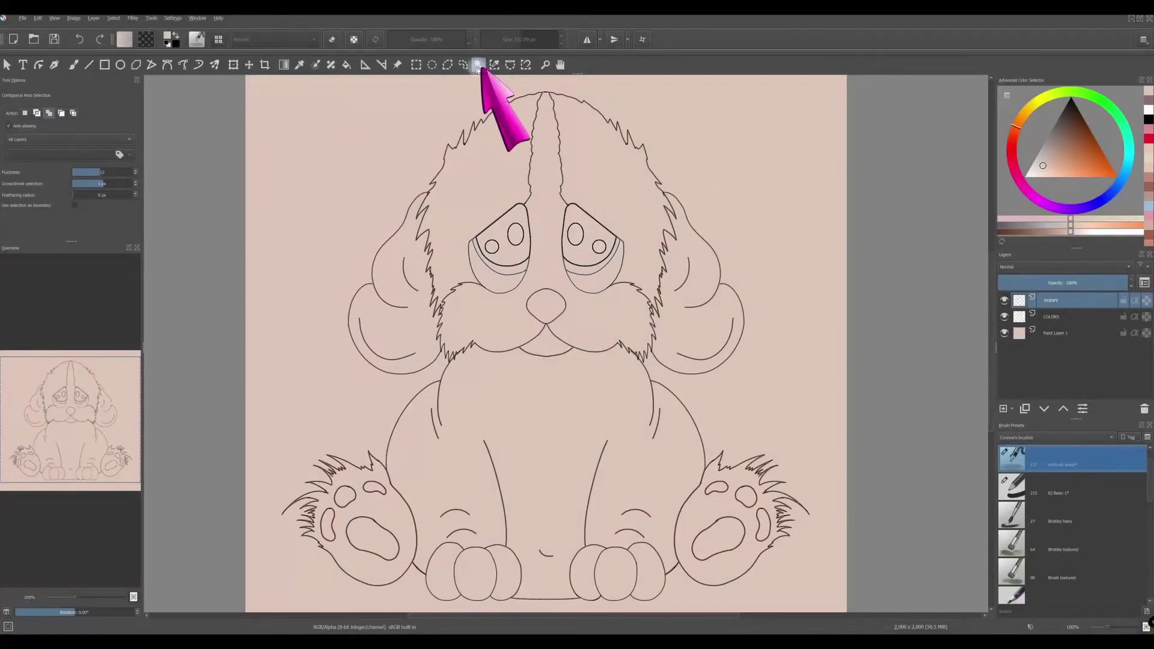
- Select the left ear and both paw furs, fill them brown on the COLORS layer, and deselect
click(389, 260)
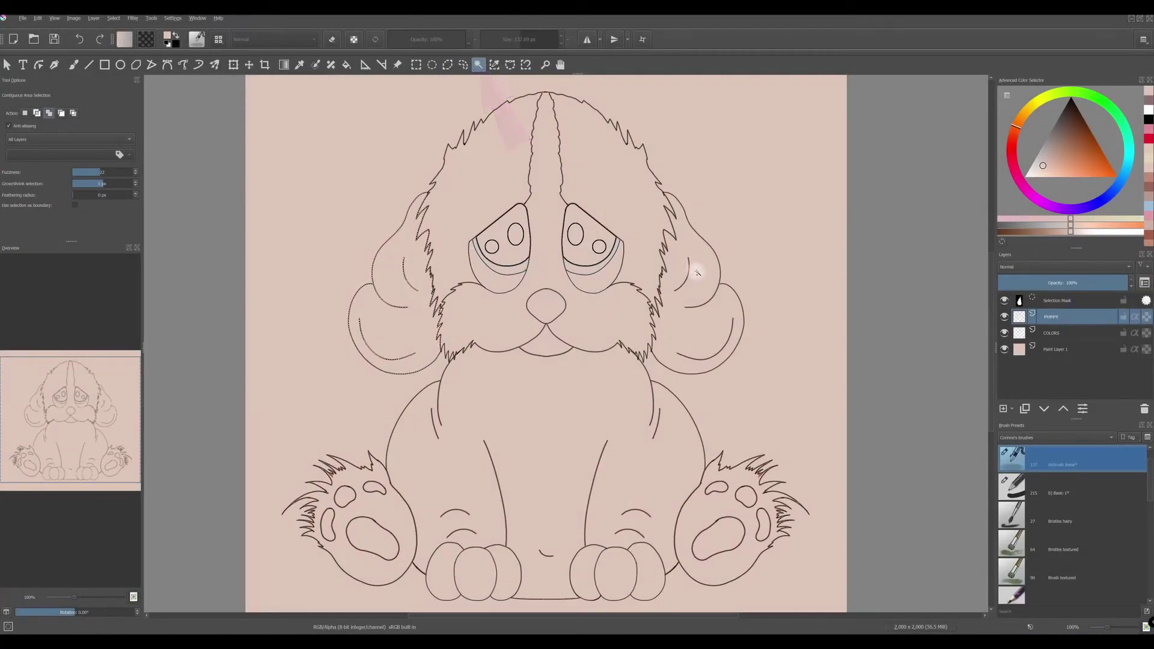
click(384, 512)
click(691, 514)
click(9, 628)
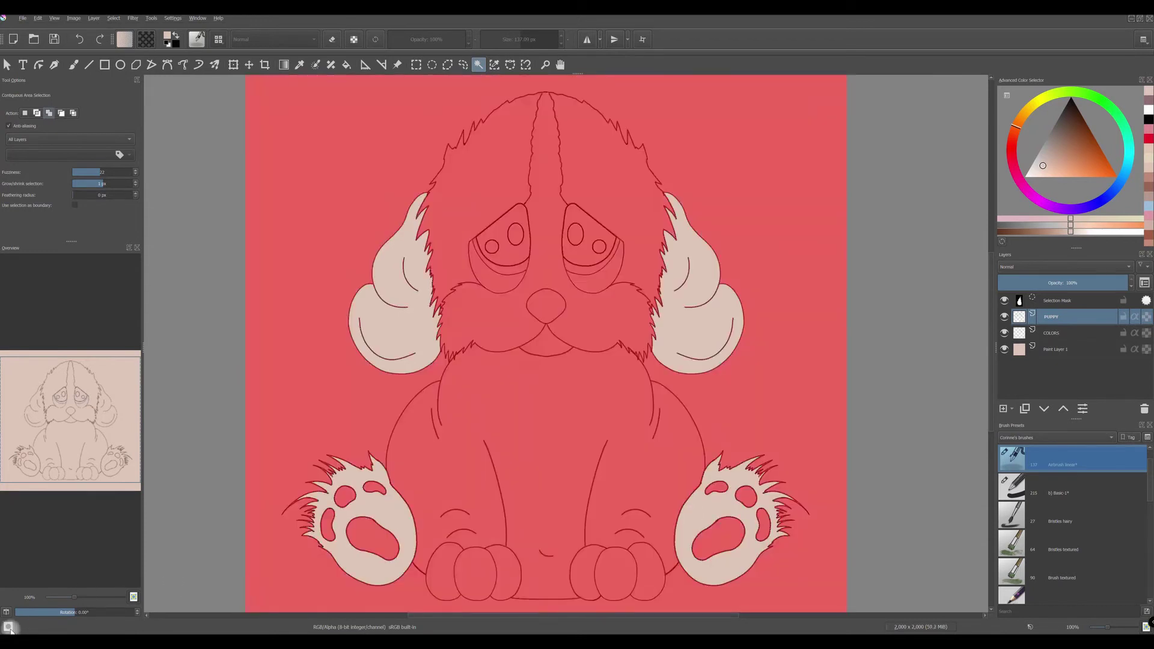
click(9, 627)
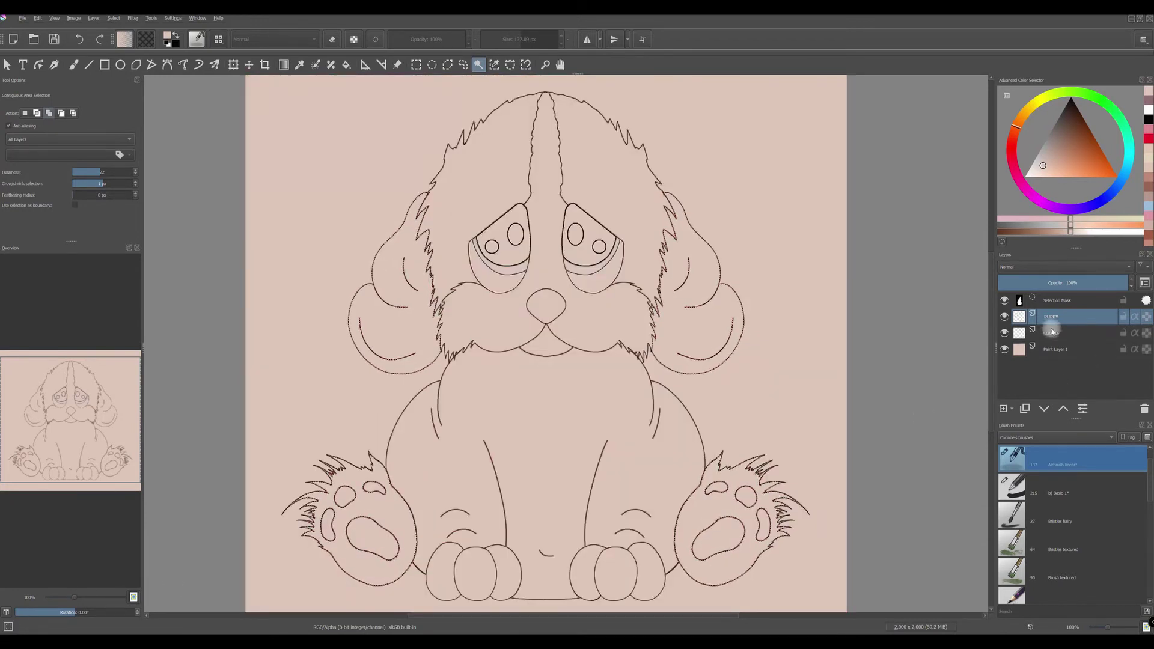
click(1052, 332)
click(1060, 157)
key(shift+BackSpace)
key(ctrl+shift+a)
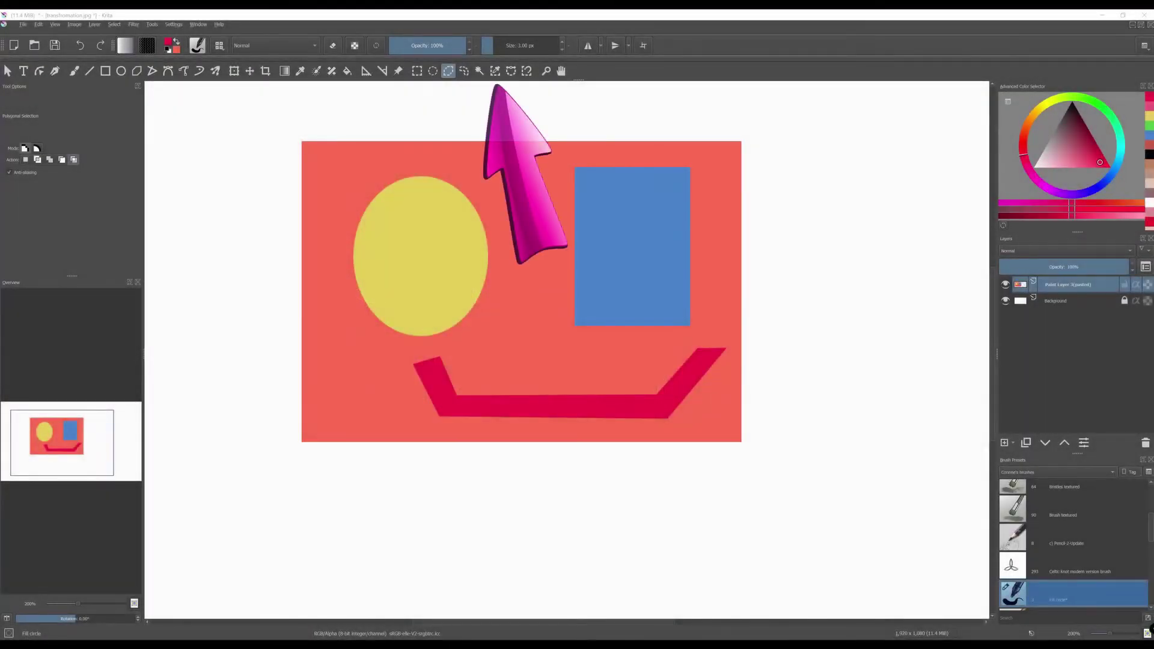
- Select the yellow ellipse by similar colour and copy it onto its own new layer
click(495, 71)
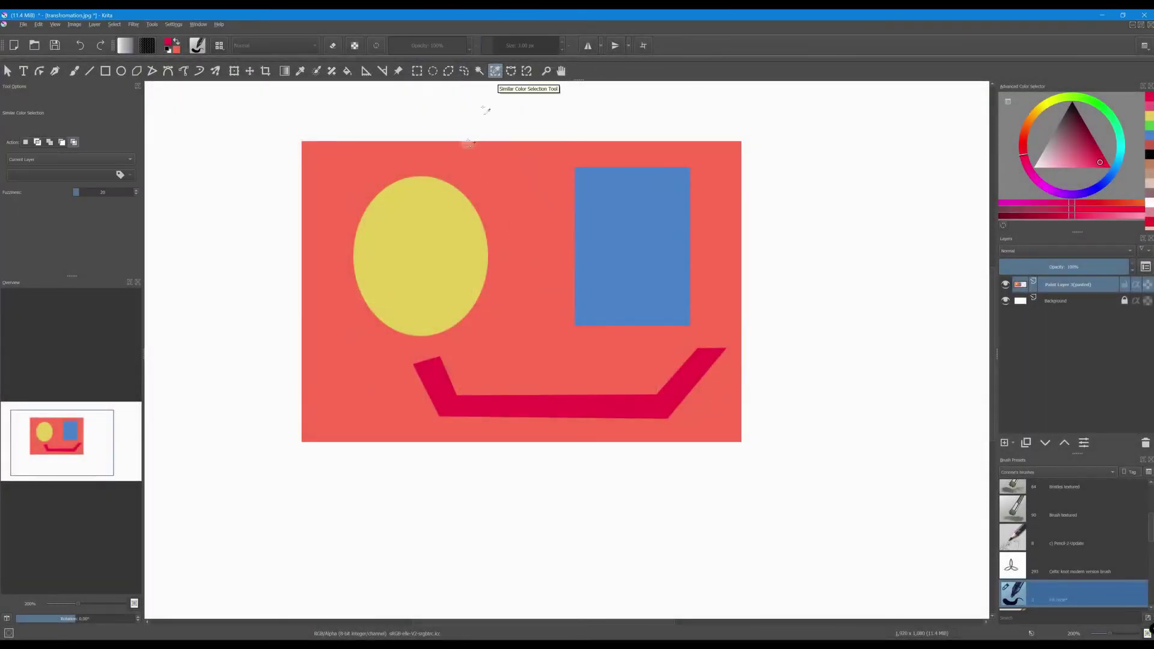
click(413, 239)
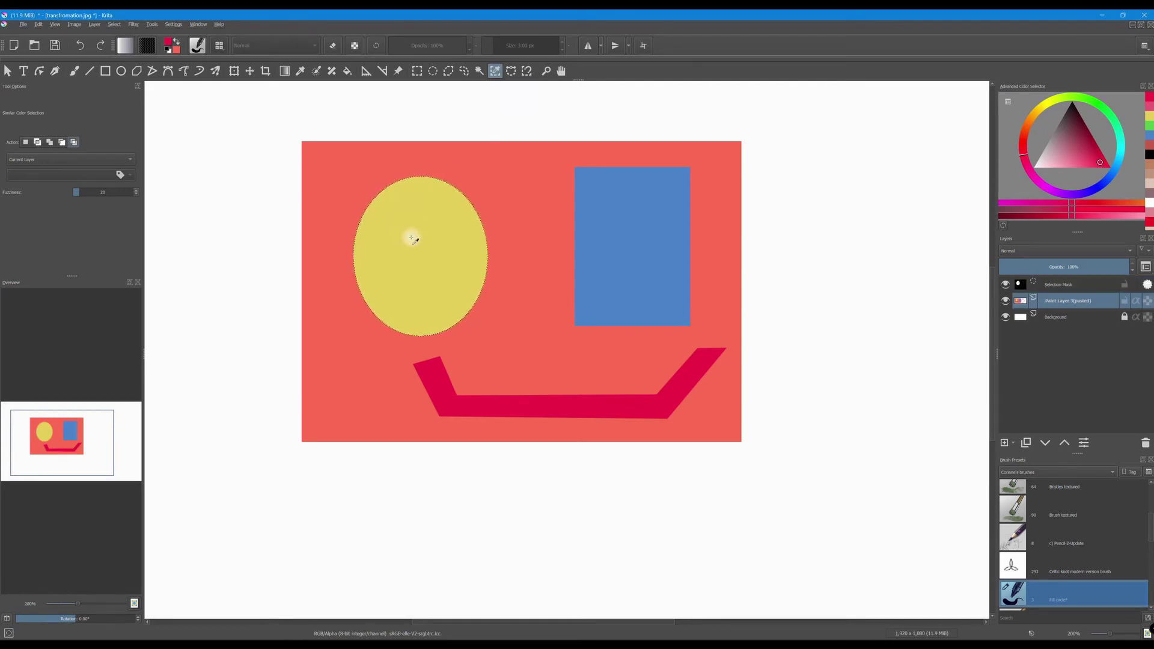
key(ctrl+alt+j)
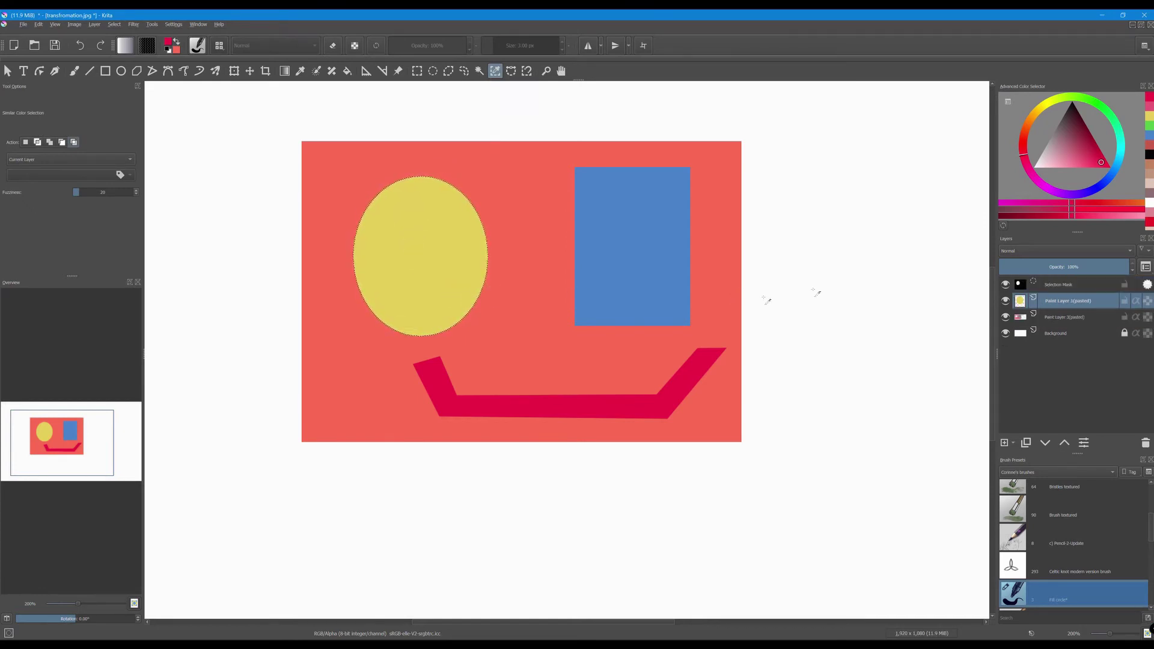
click(1006, 301)
click(1006, 301)
click(1005, 317)
click(1006, 316)
click(1040, 317)
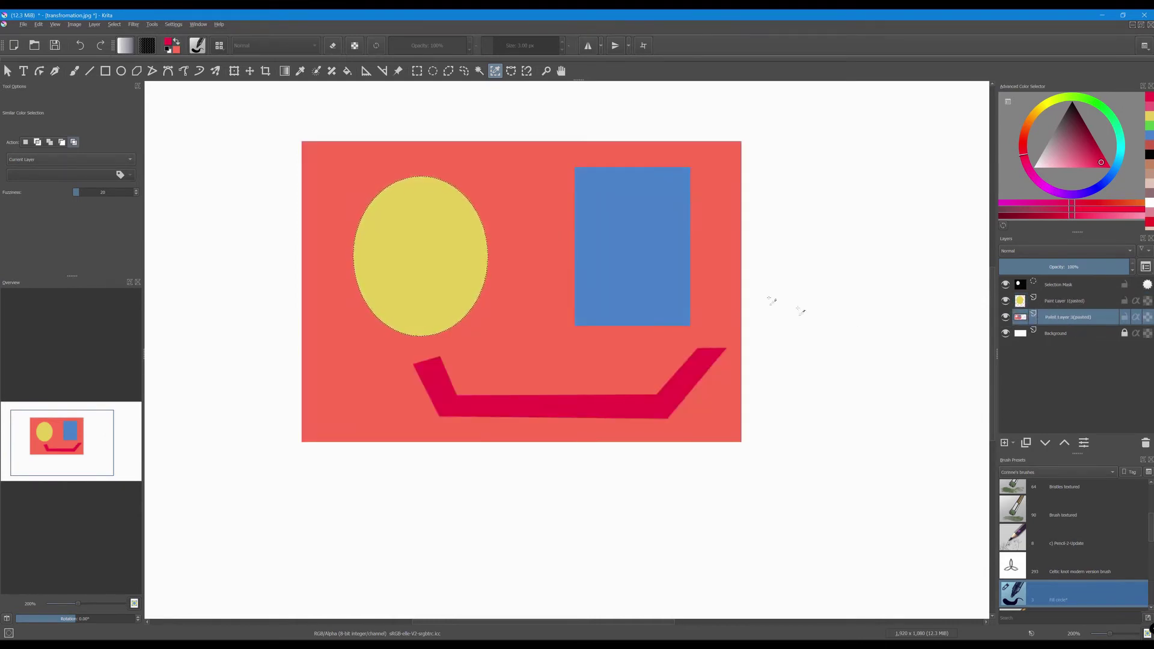
- Select the blue rectangle, copy it onto a new layer, check layer visibility, and deselect
click(642, 243)
click(610, 247)
key(ctrl+v)
click(1005, 317)
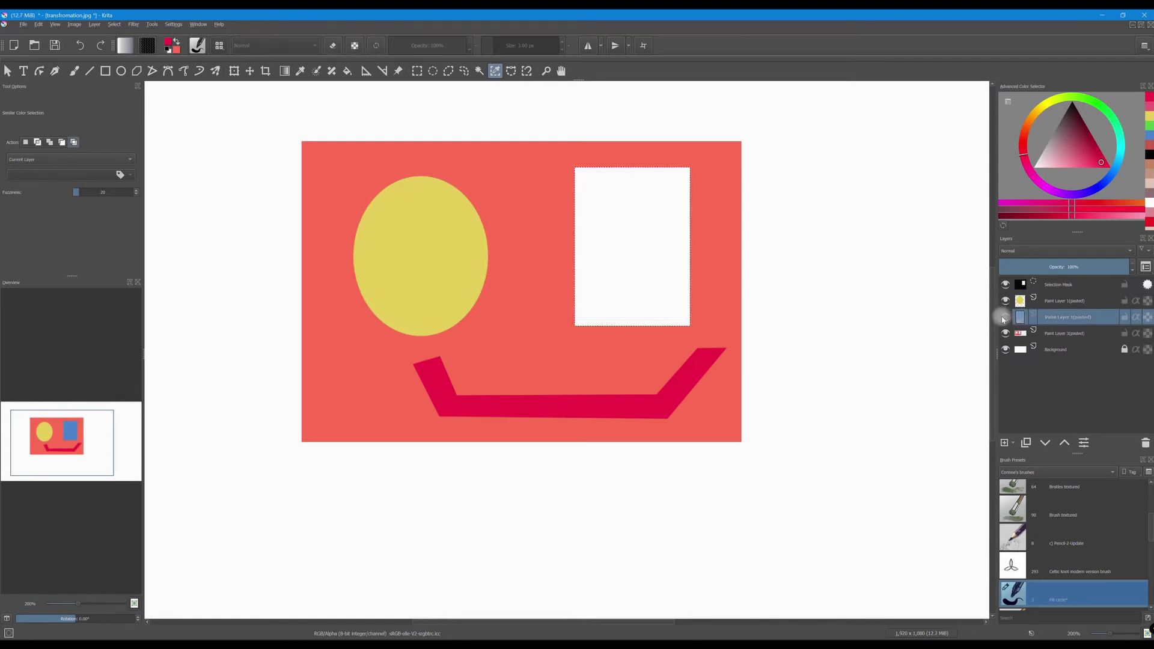
click(1006, 316)
click(1006, 333)
click(1005, 301)
click(1005, 301)
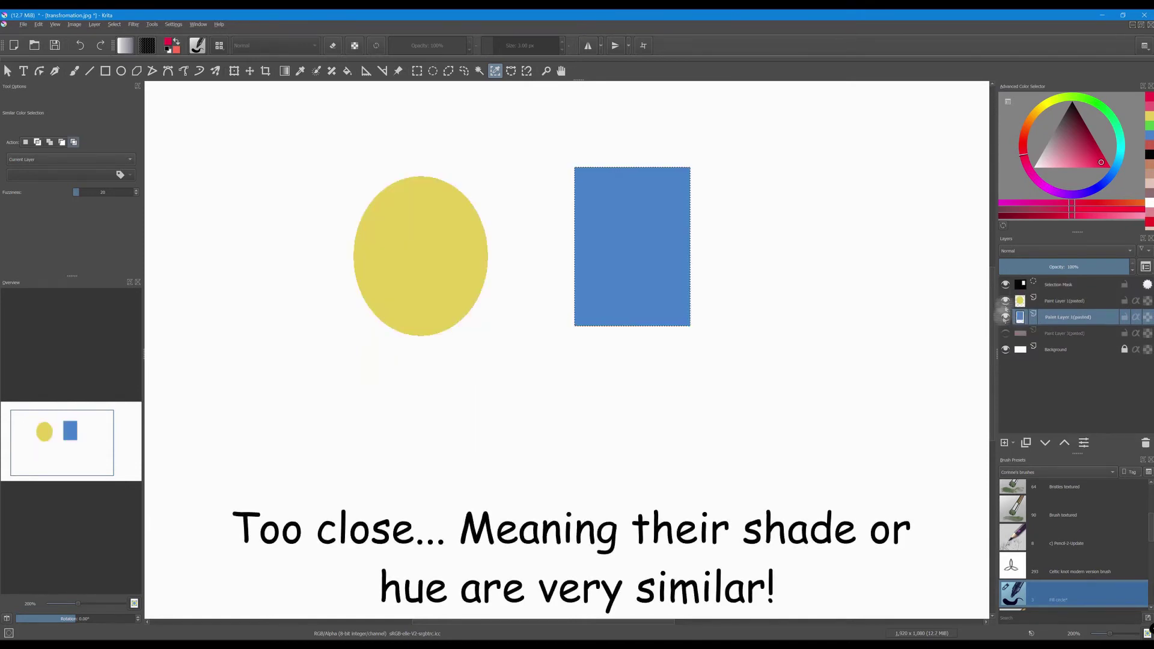
click(1005, 317)
click(1005, 317)
click(1006, 333)
key(ctrl+shift+a)
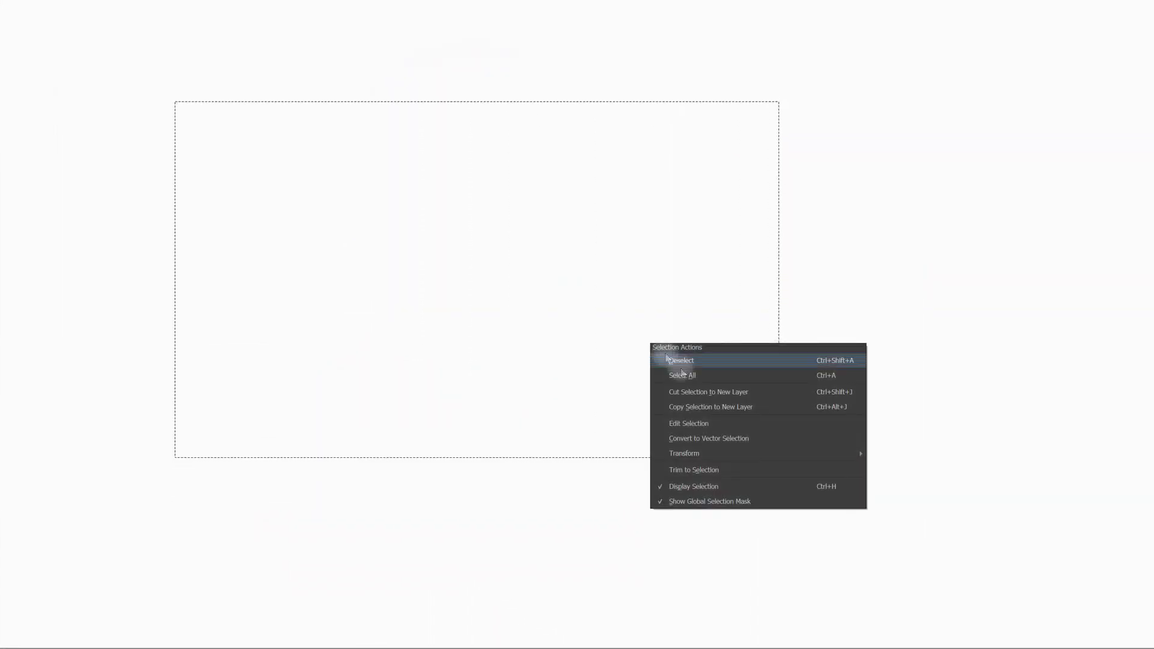
- Choose Stroke Selection from the rectangular selection's right-click menu
mouse_move(708, 453)
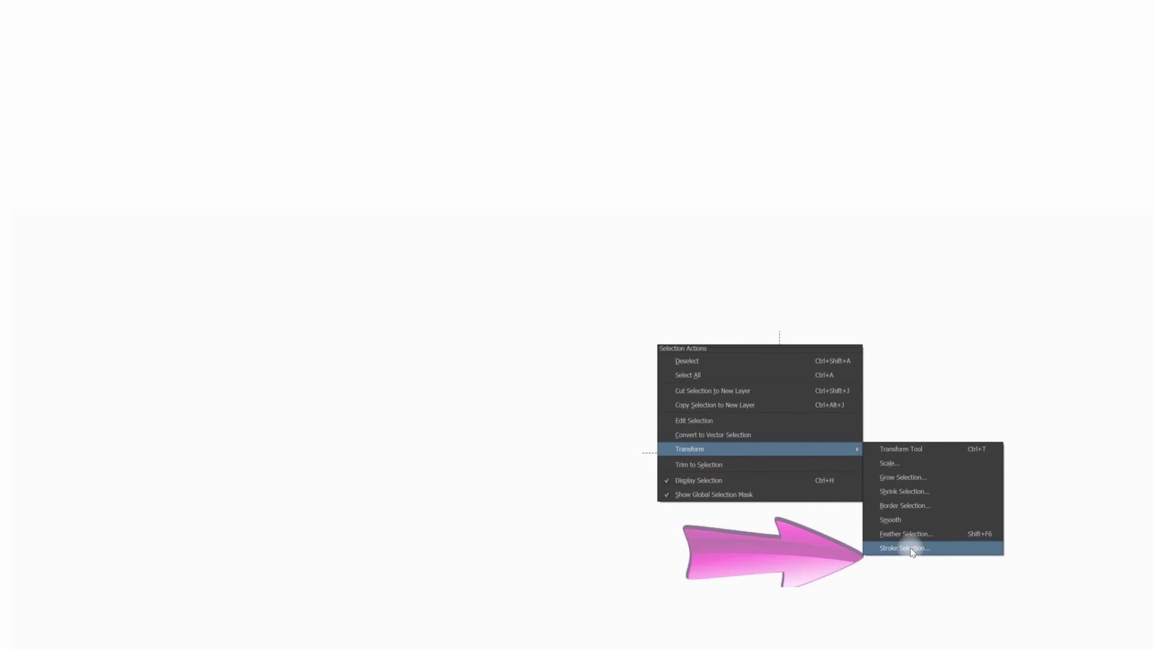
click(905, 548)
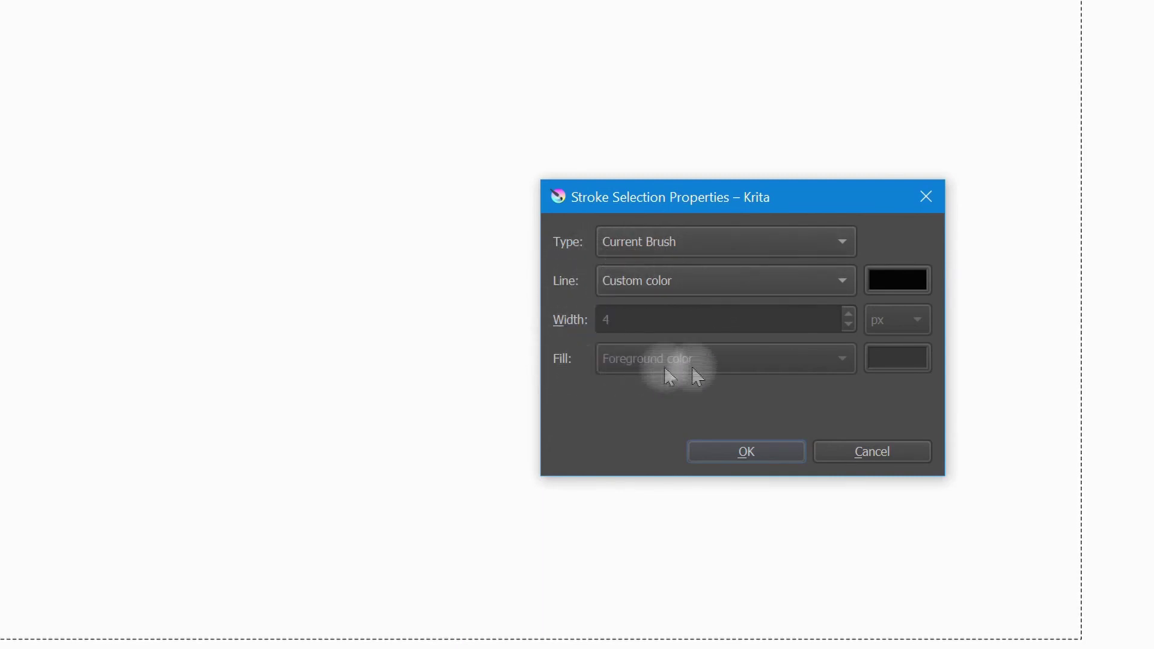
- Set the stroke to Solid line with a custom line colour and width 5
click(842, 244)
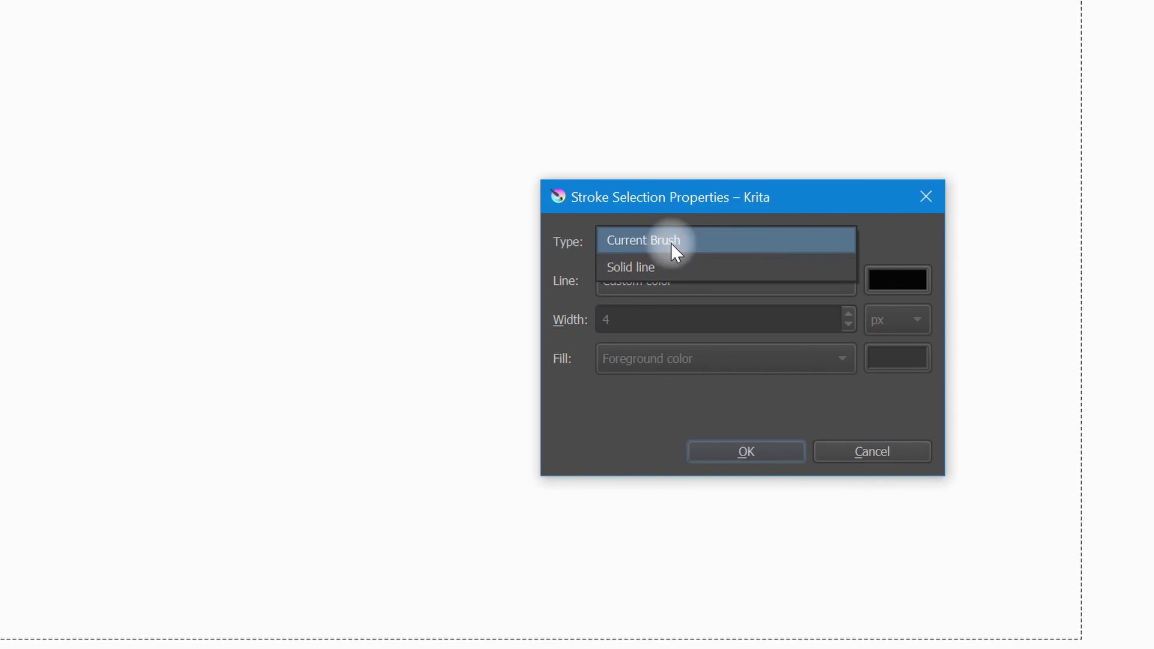
click(764, 234)
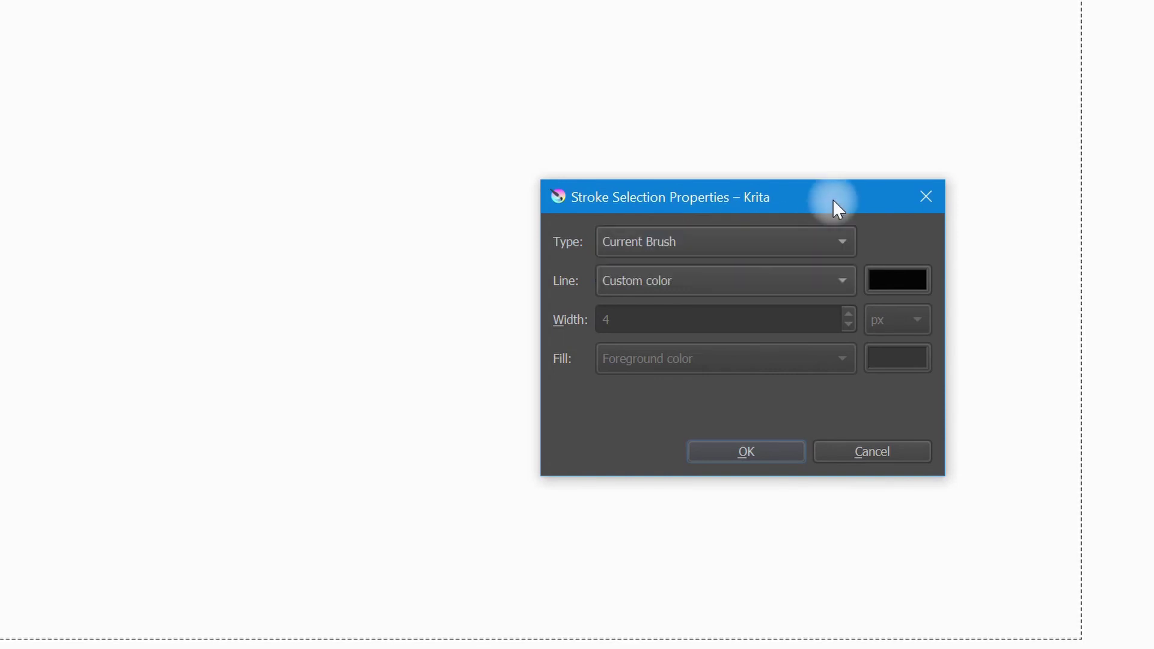
click(838, 274)
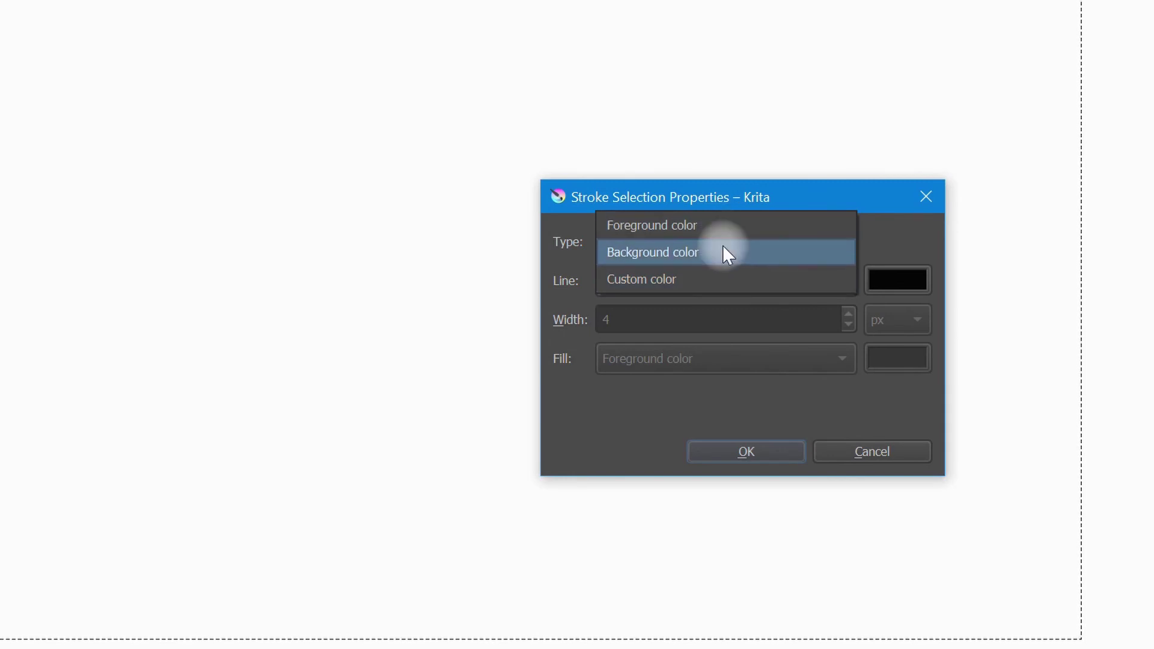
click(731, 277)
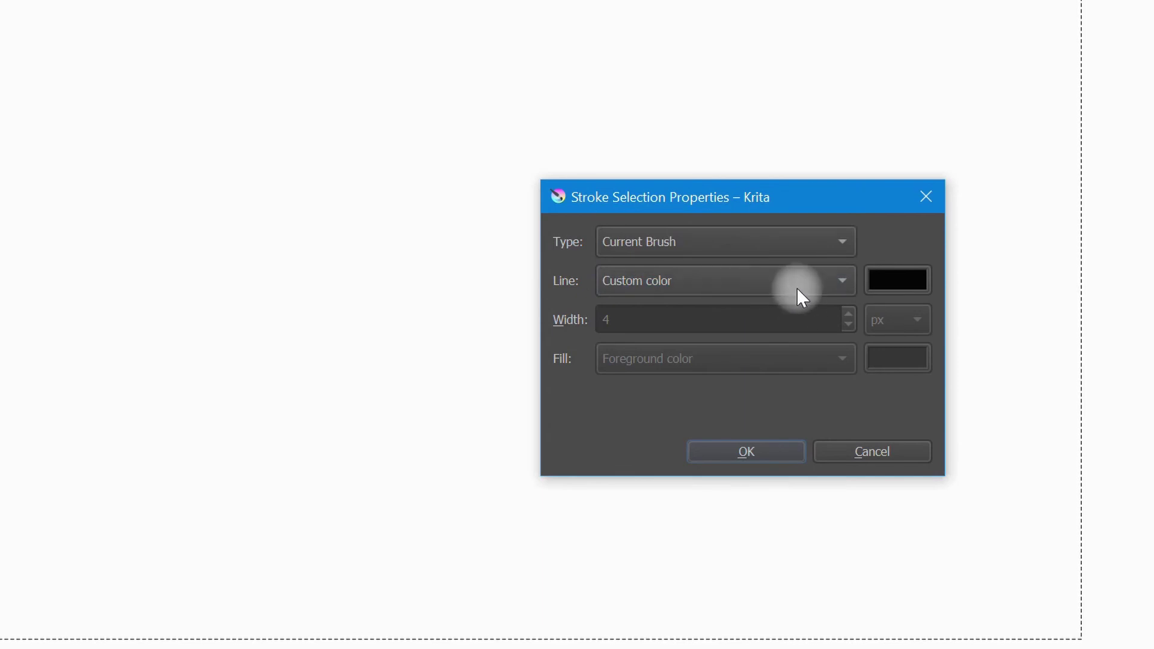
click(835, 240)
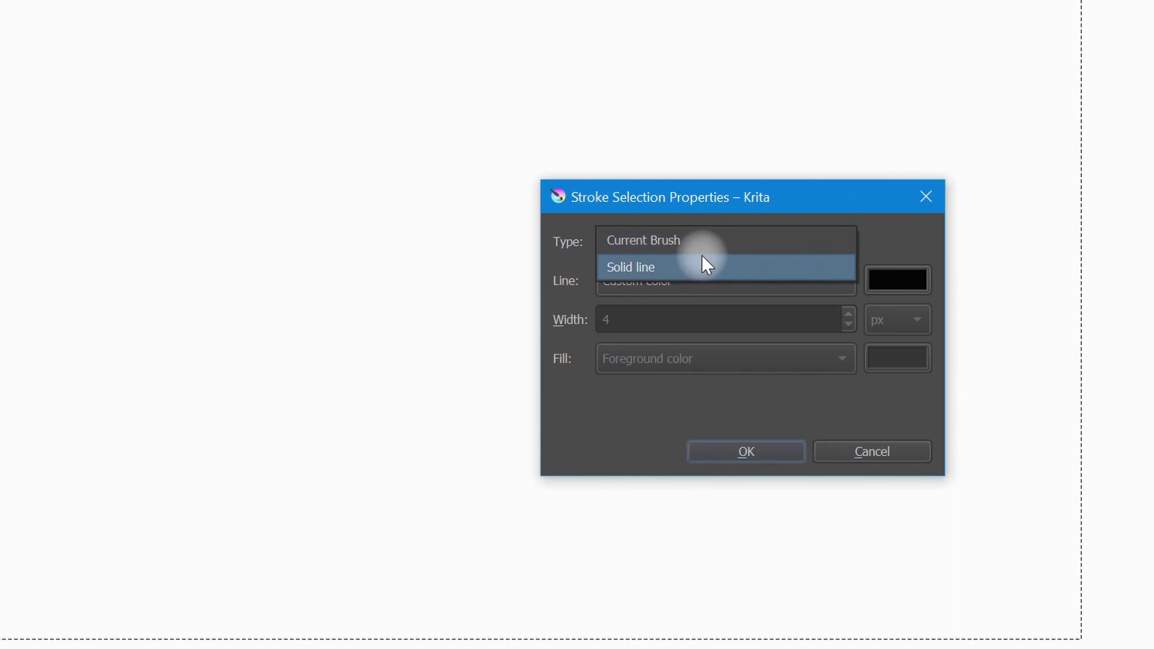
click(702, 265)
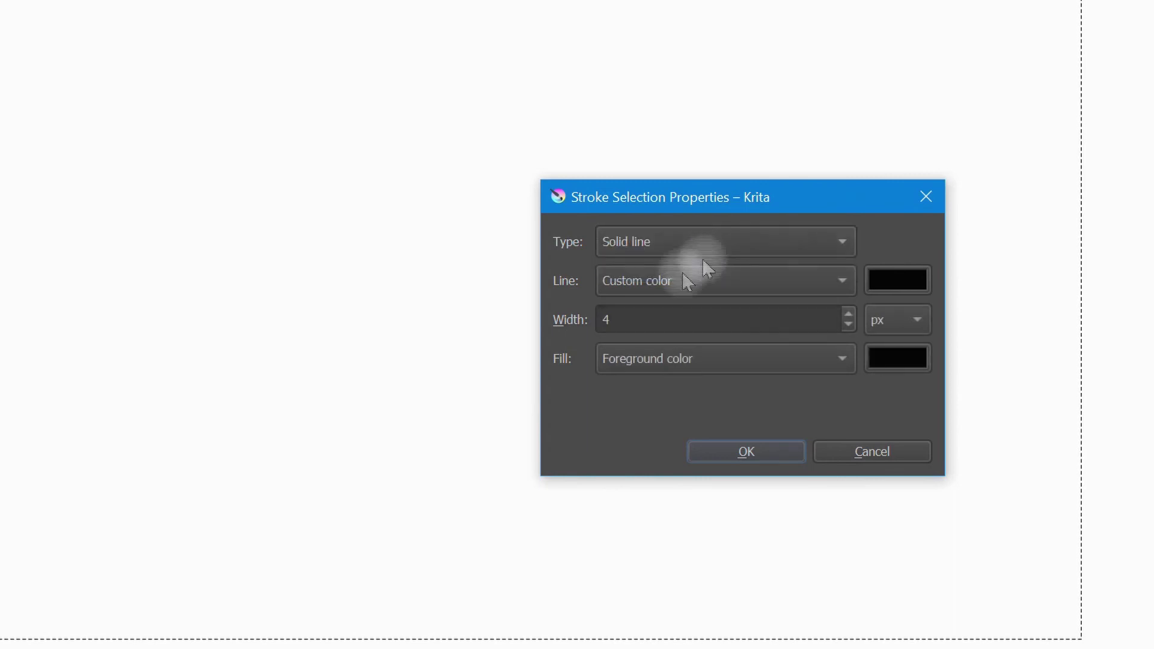
click(849, 314)
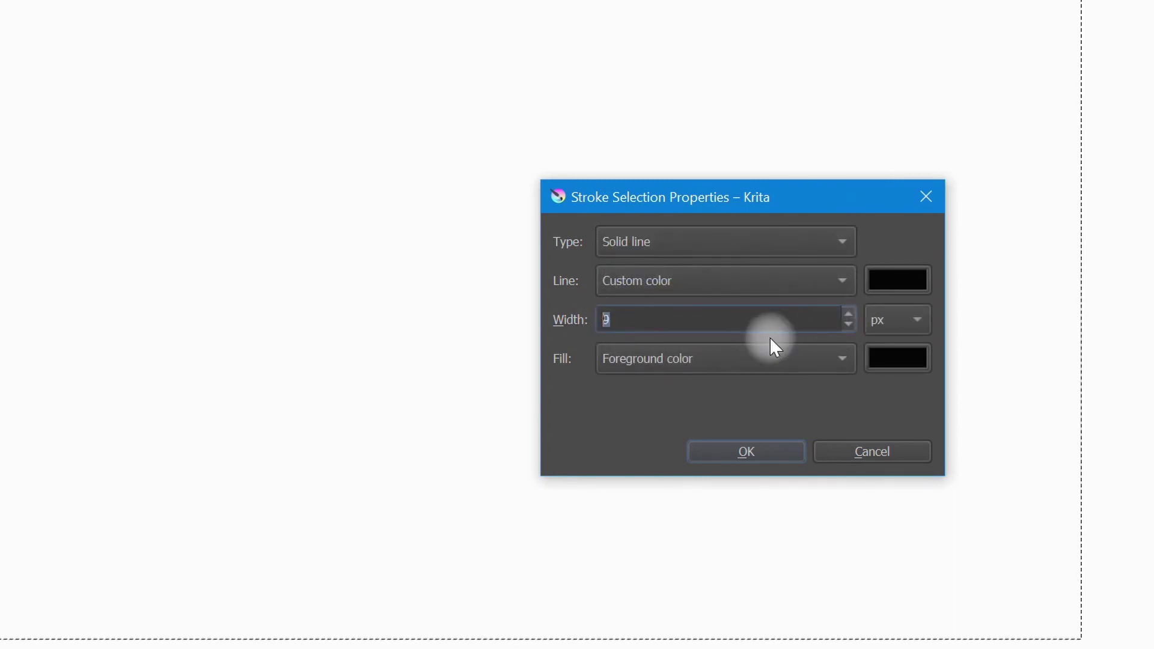
click(839, 360)
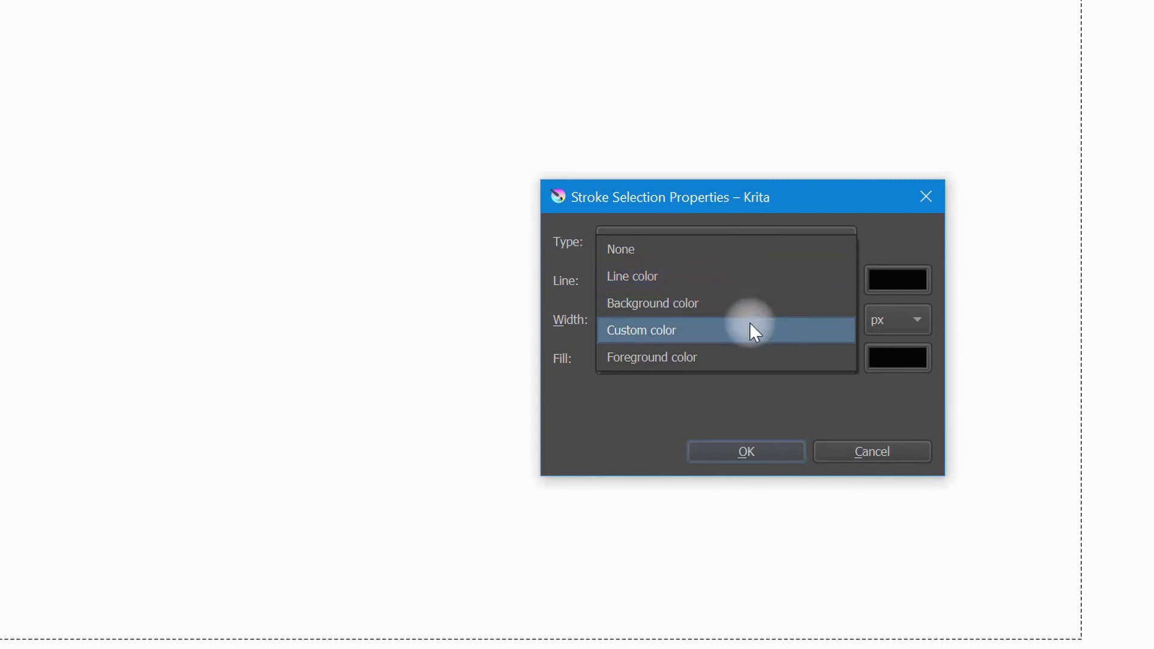
- Set fill to Foreground color with a blue hue, then switch the type back to Current Brush
click(757, 355)
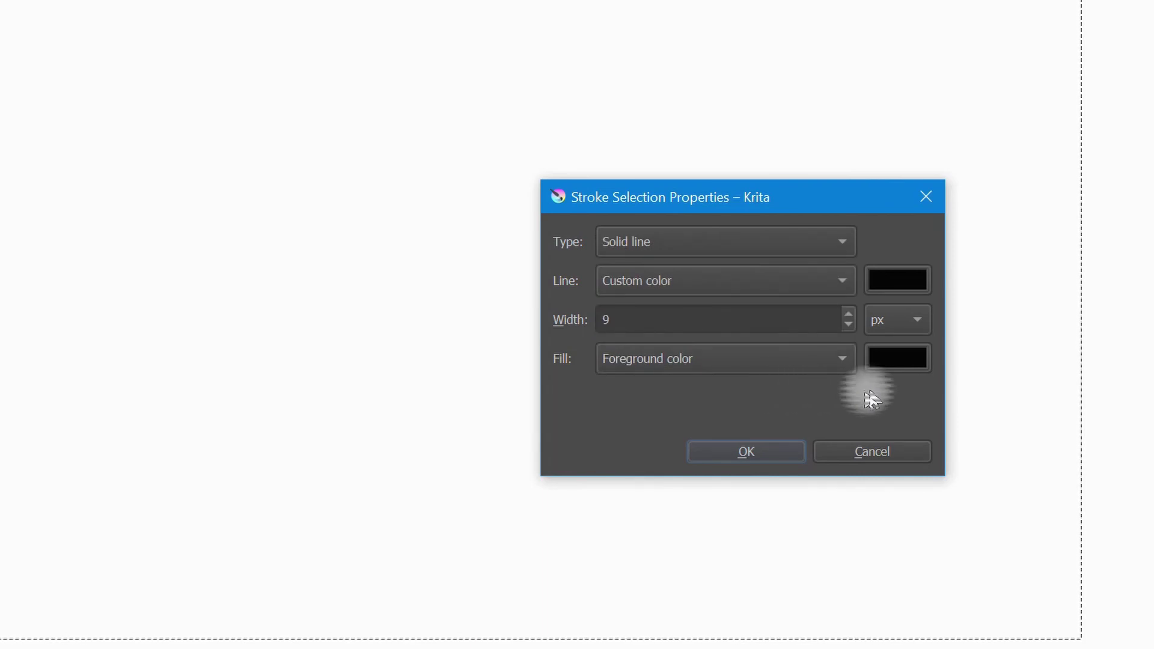
click(906, 358)
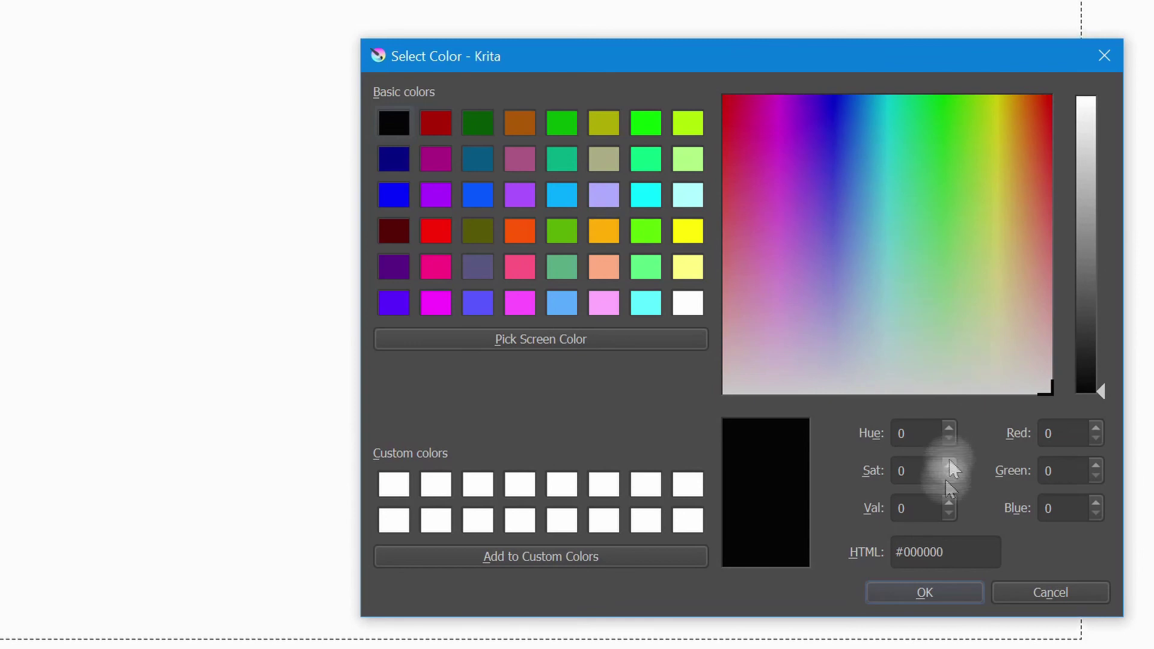
click(873, 240)
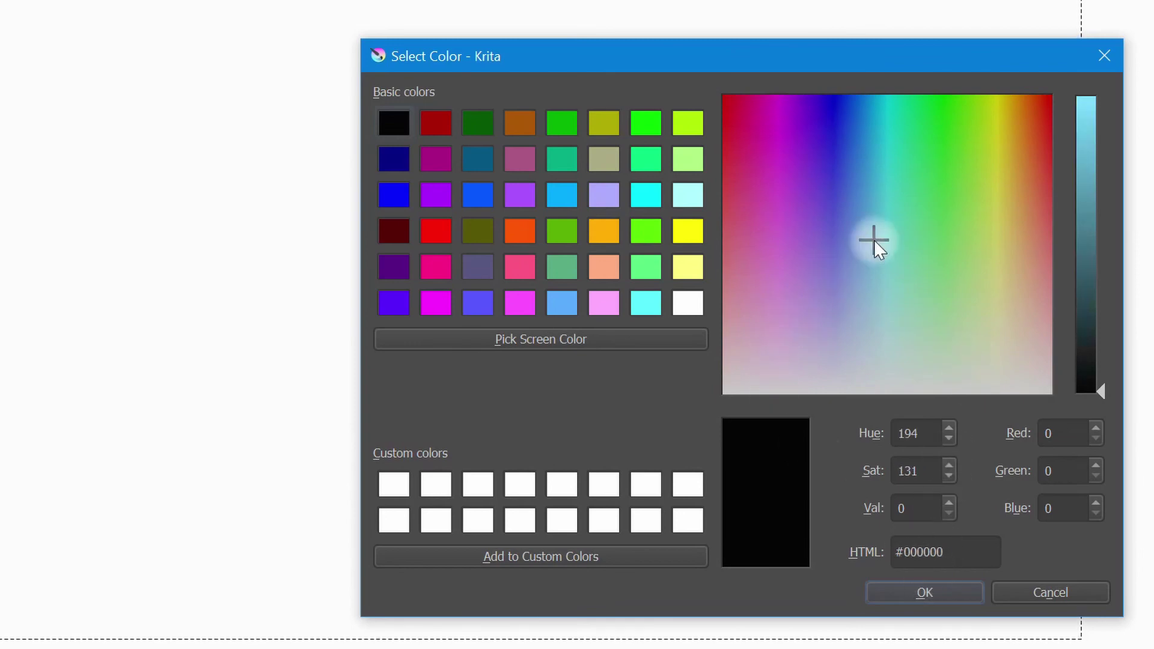
click(940, 595)
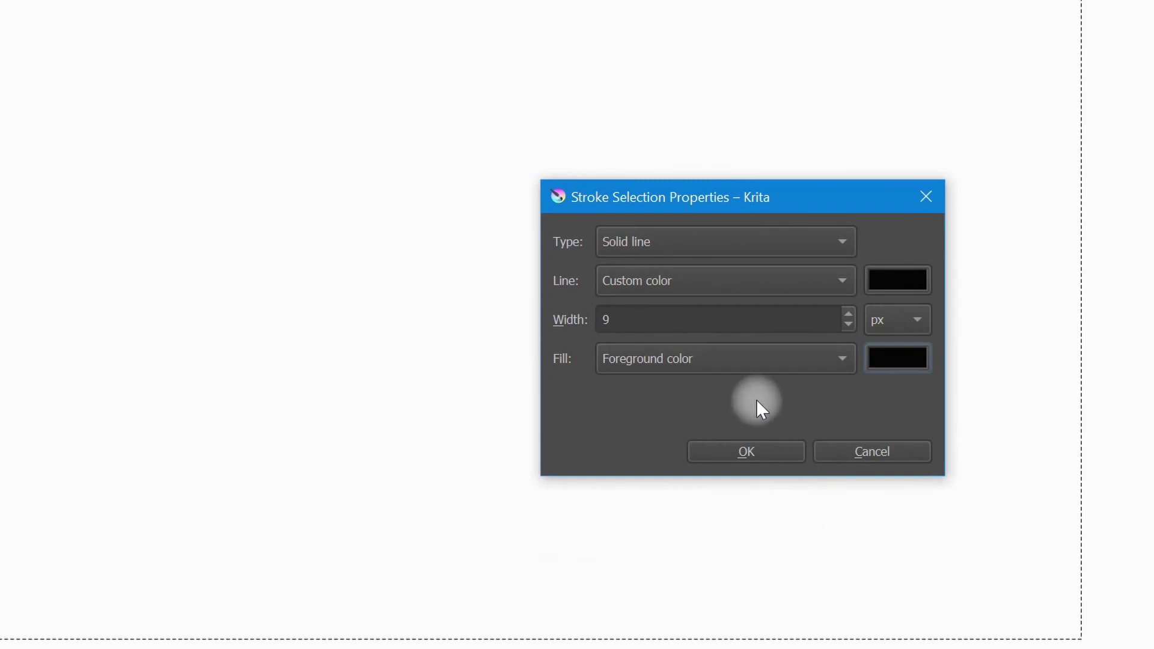
click(837, 236)
click(716, 219)
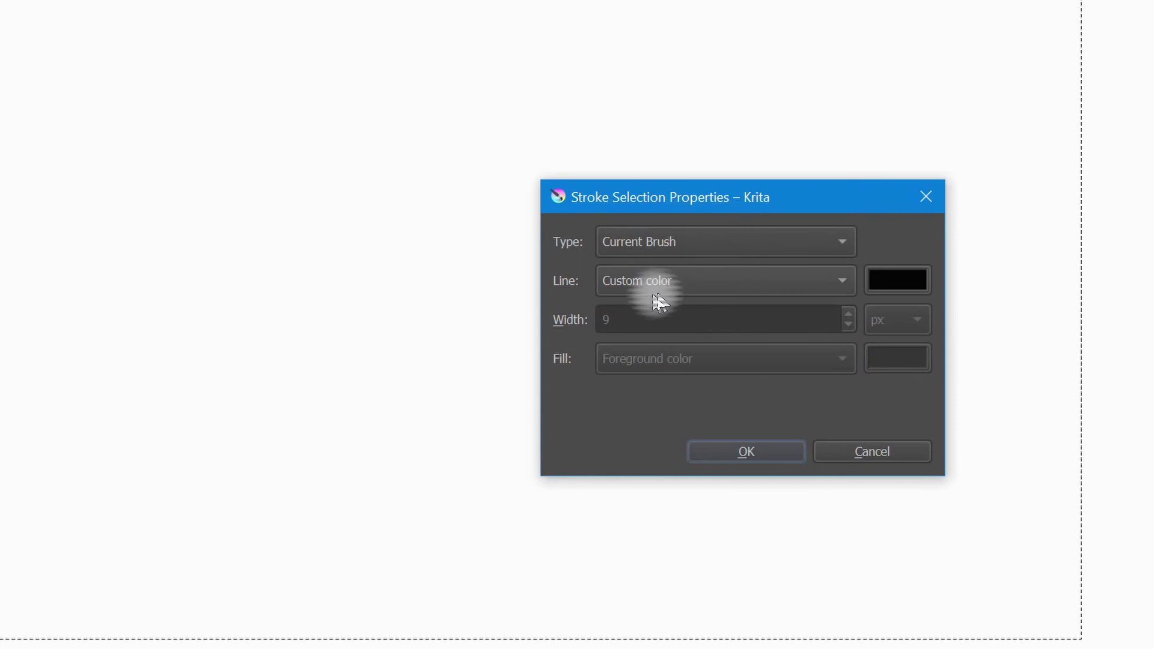